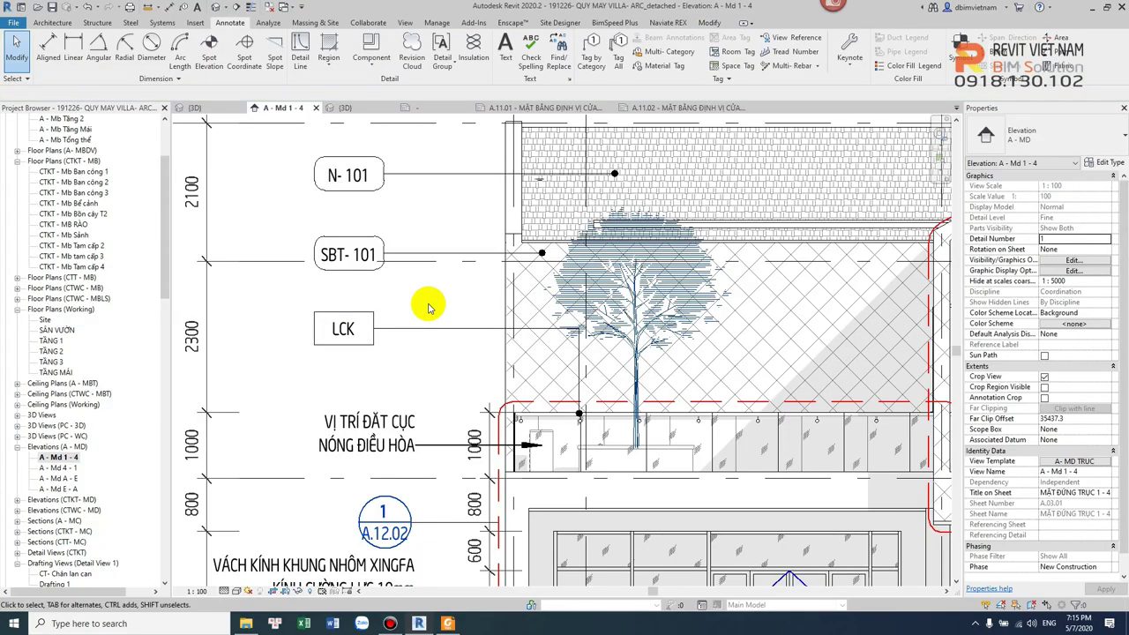
Zoom near the LCK railing tag and Tab-select one Glazed 1000 x 900 glass panel of the railing
scroll(433, 305, "up", 2)
left_click(433, 322)
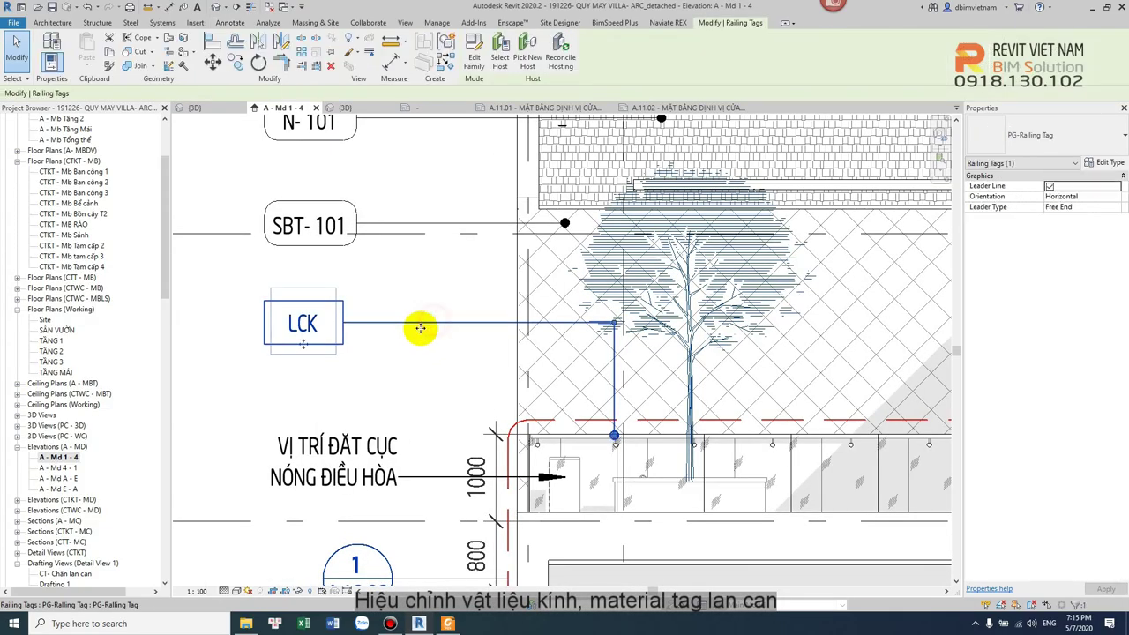
scroll(420, 328, "down", 1)
left_click(404, 353)
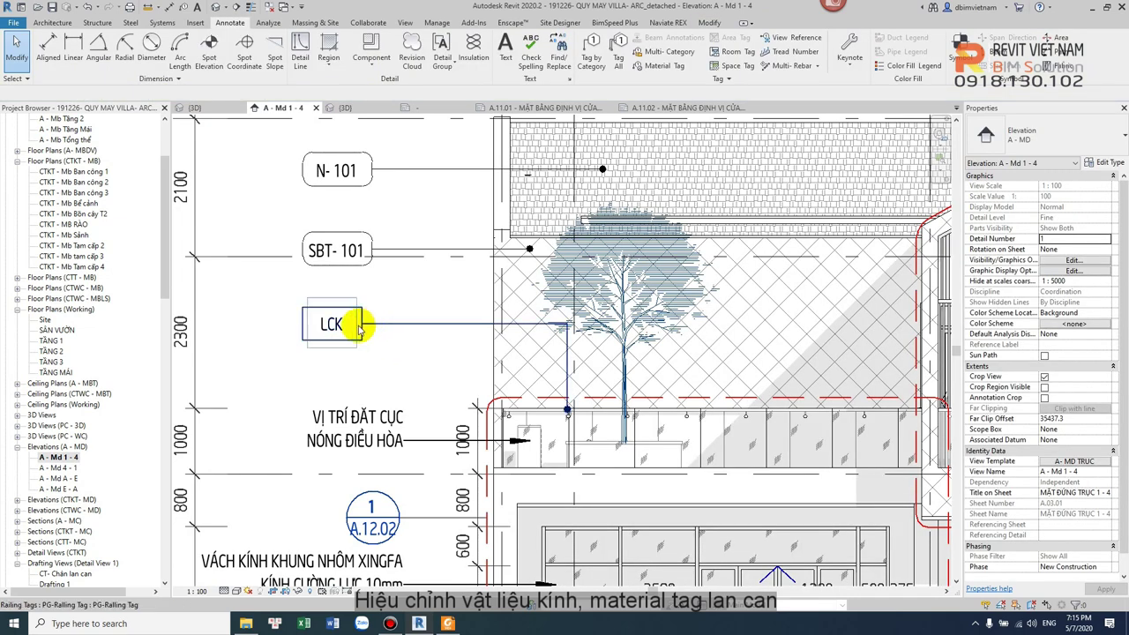
scroll(359, 328, "up", 2)
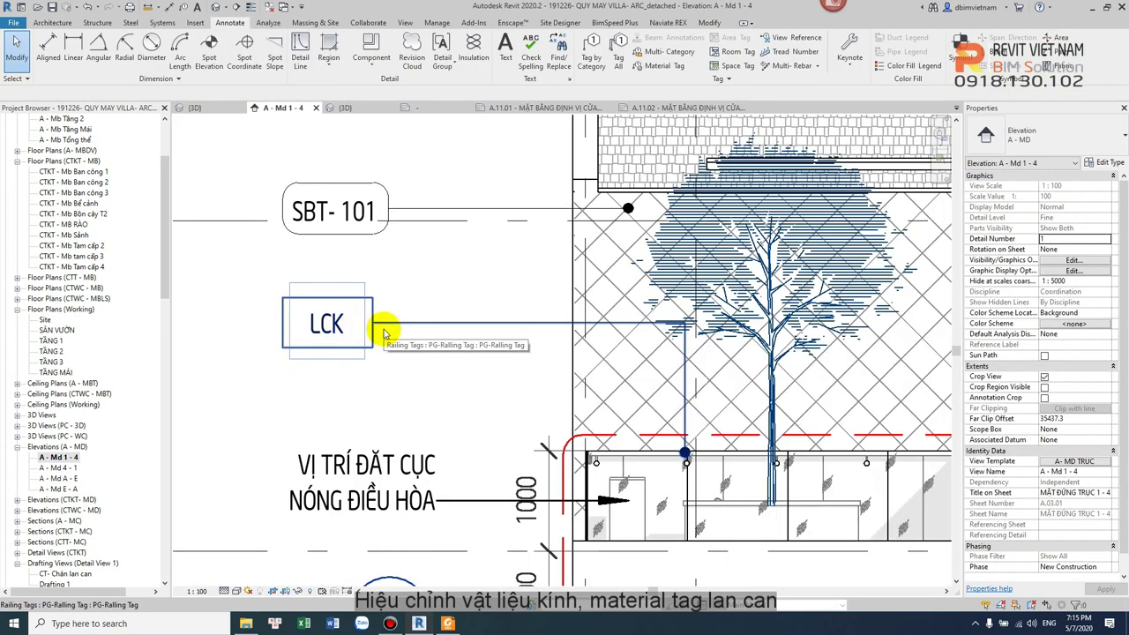
scroll(389, 334, "down", 1)
scroll(569, 408, "up", 2)
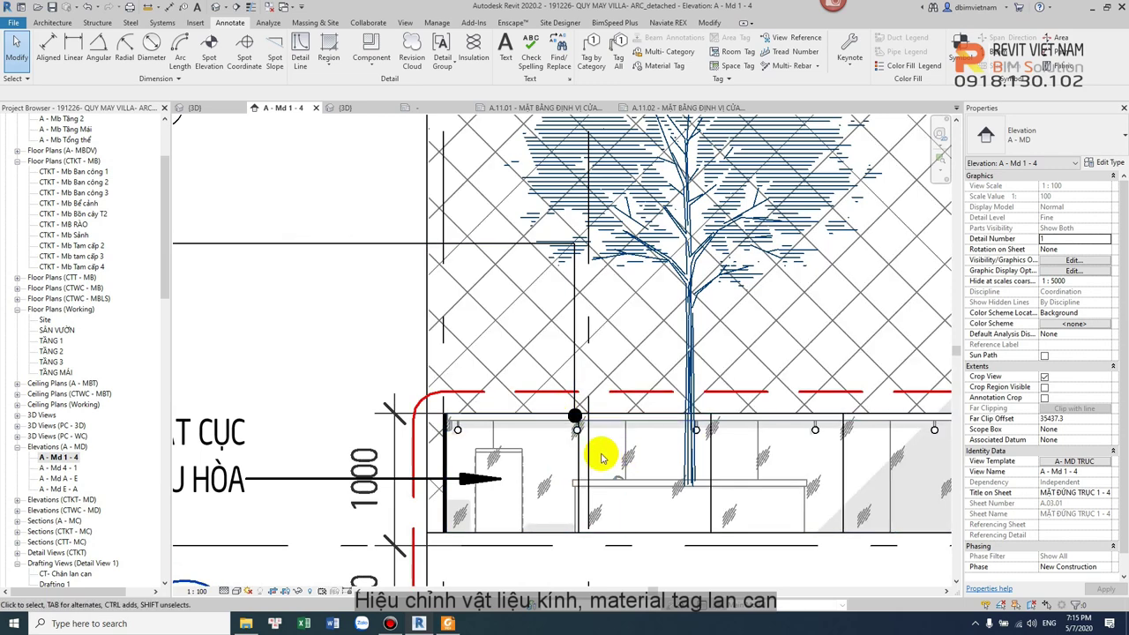
scroll(600, 458, "down", 2)
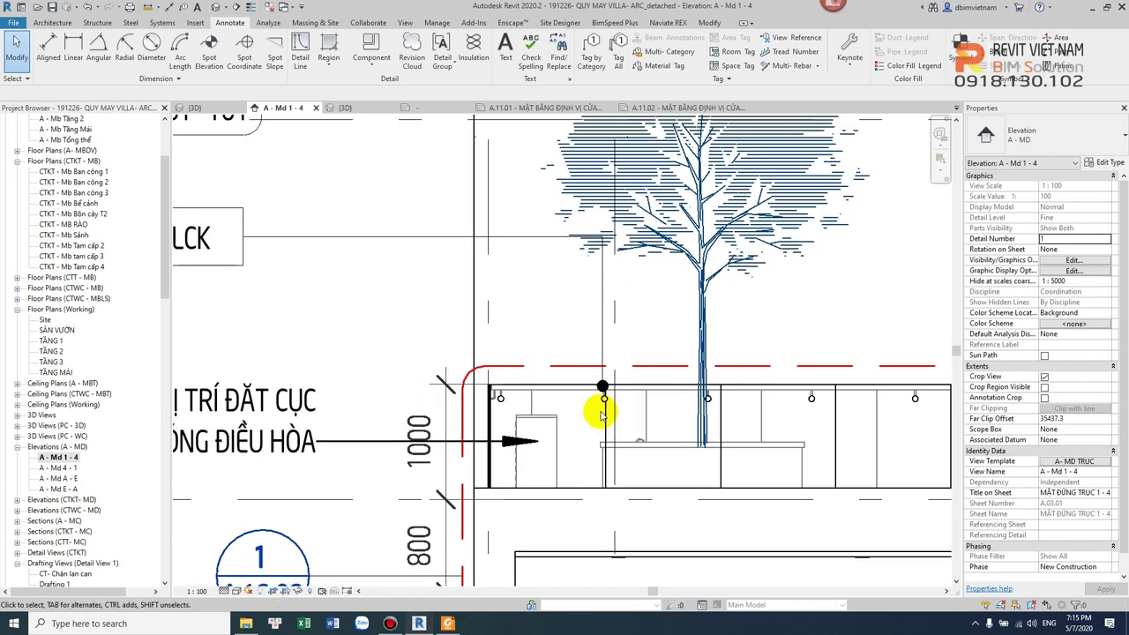
key("Tab")
left_click(603, 417)
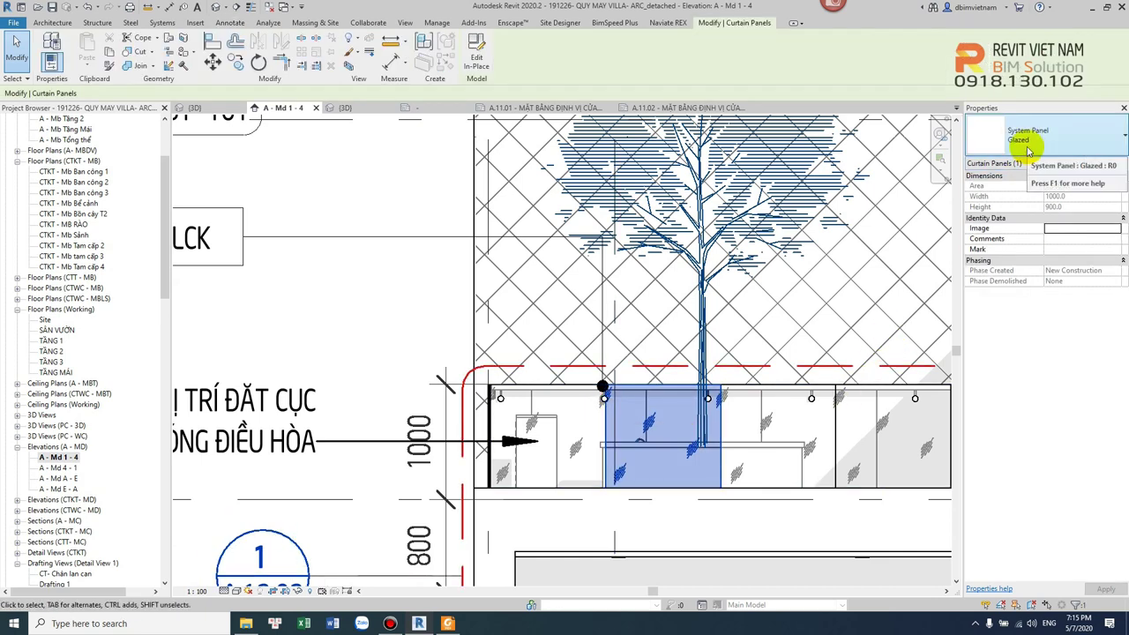
Duplicate the Glazed panel type as a new type named CCL - 10MM
left_click(1105, 164)
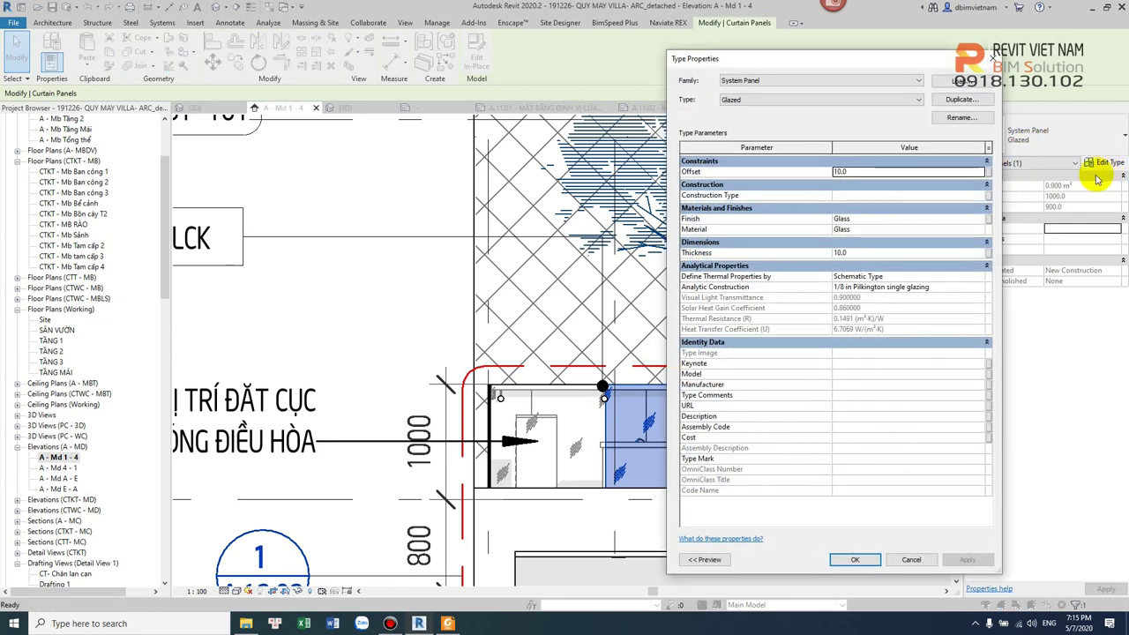
left_click(960, 100)
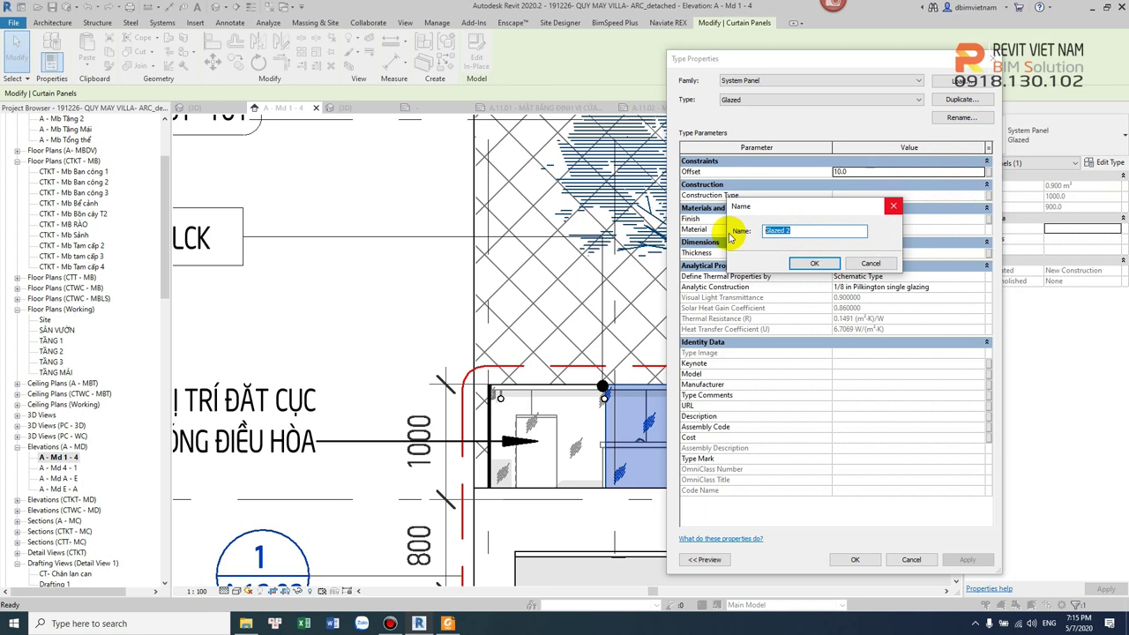
type("KINHs ")
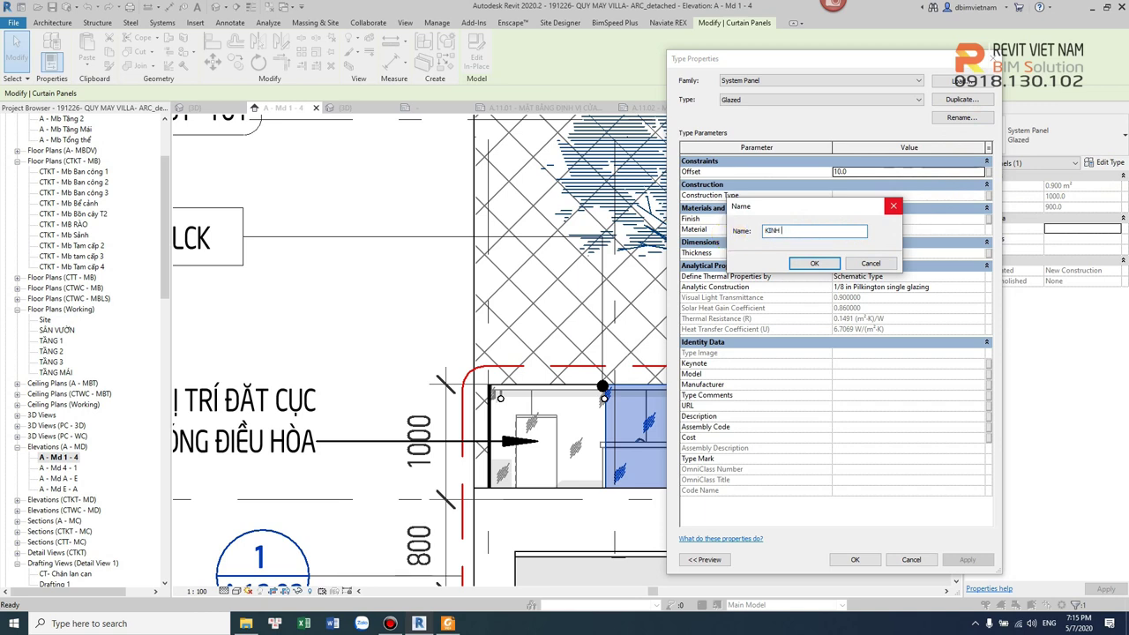
type("owng")
type("DAYF")
key("BackSpace")
key("BackSpace")
key("BackSpace")
key("BackSpace")
key("BackSpace")
key("BackSpace")
key("BackSpace")
key("BackSpace")
key("BackSpace")
key("BackSpace")
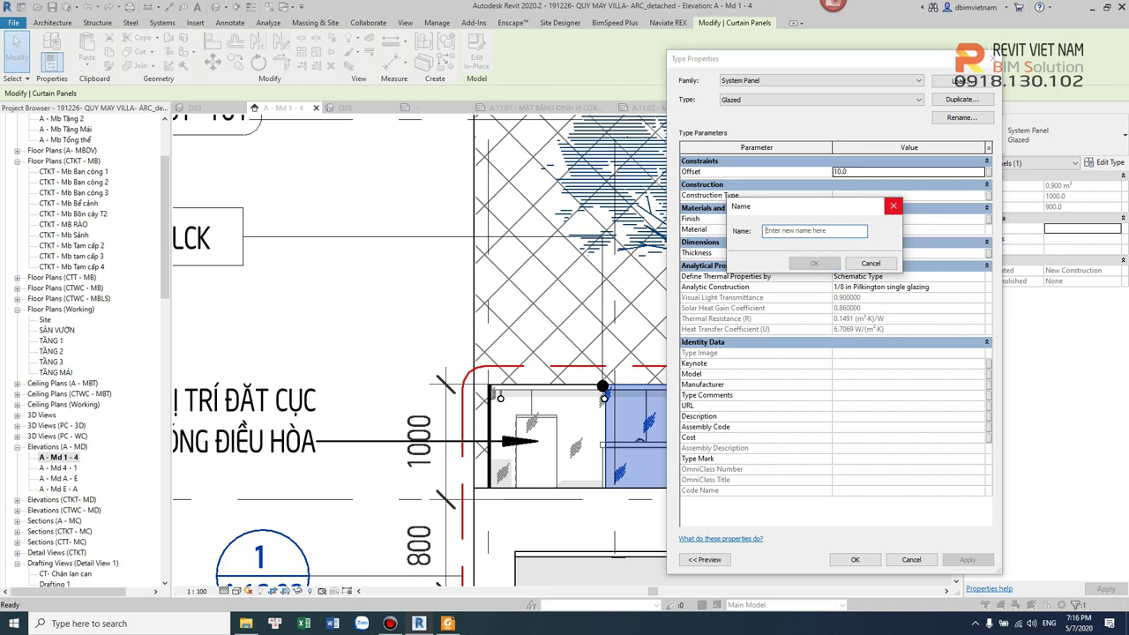
type("C")
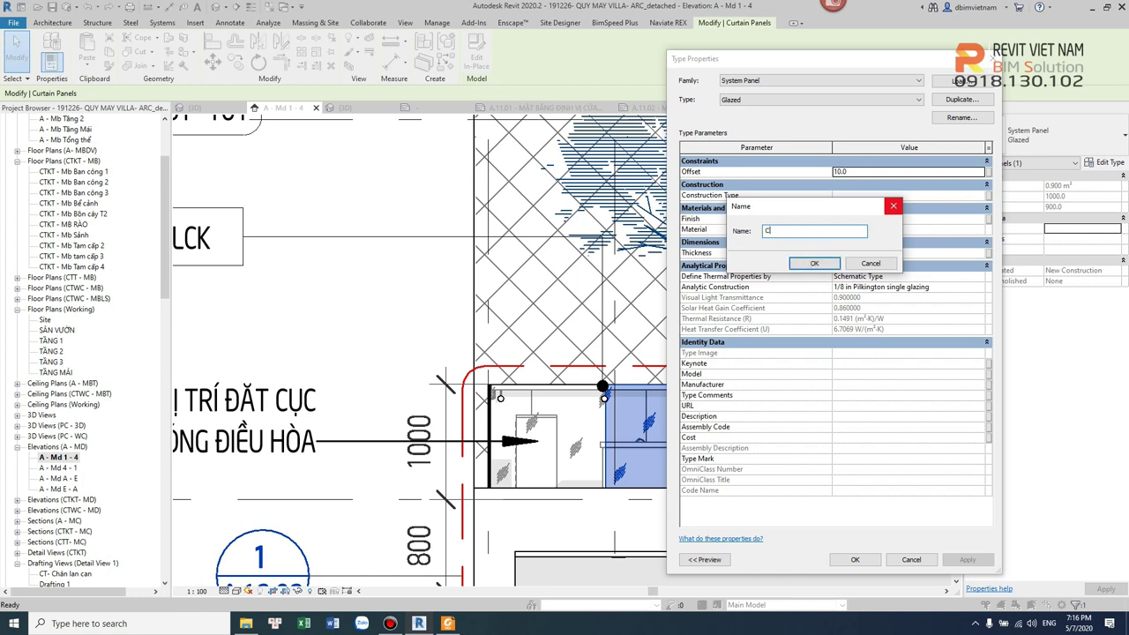
type("L - 10MM")
left_click(813, 263)
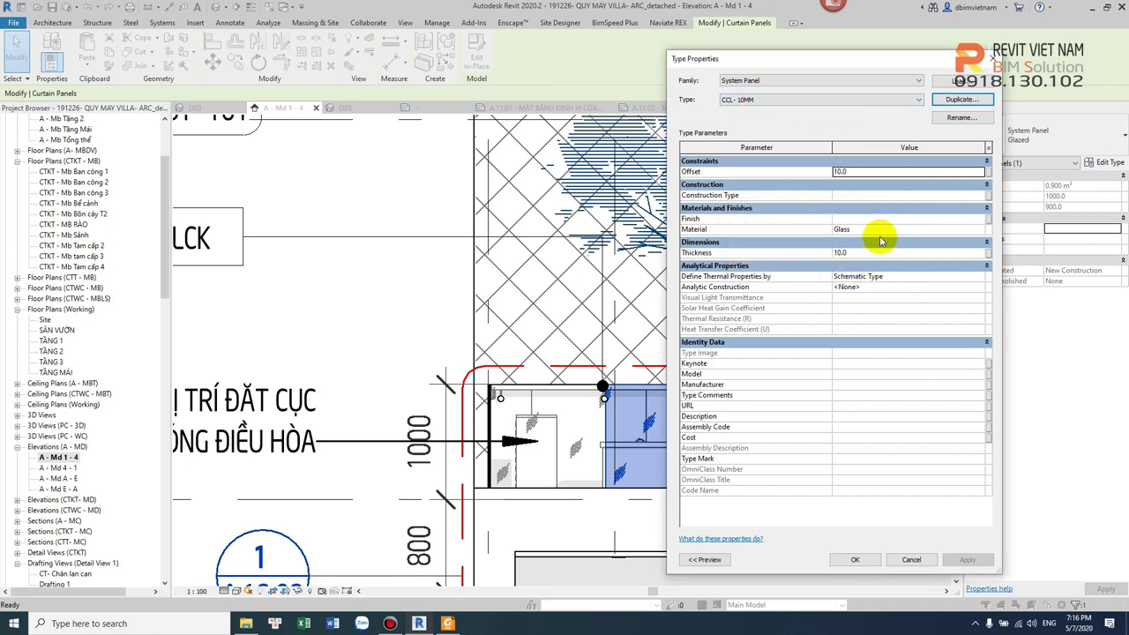
Browse the panel type's Material and bring up actions for the Glass material
left_click(917, 230)
left_click(980, 229)
right_click(450, 291)
Duplicate Glass as 'Mta- 902- Kính cường lực dày 10mm' and edit its glass 2 surface fill pattern
left_click(465, 308)
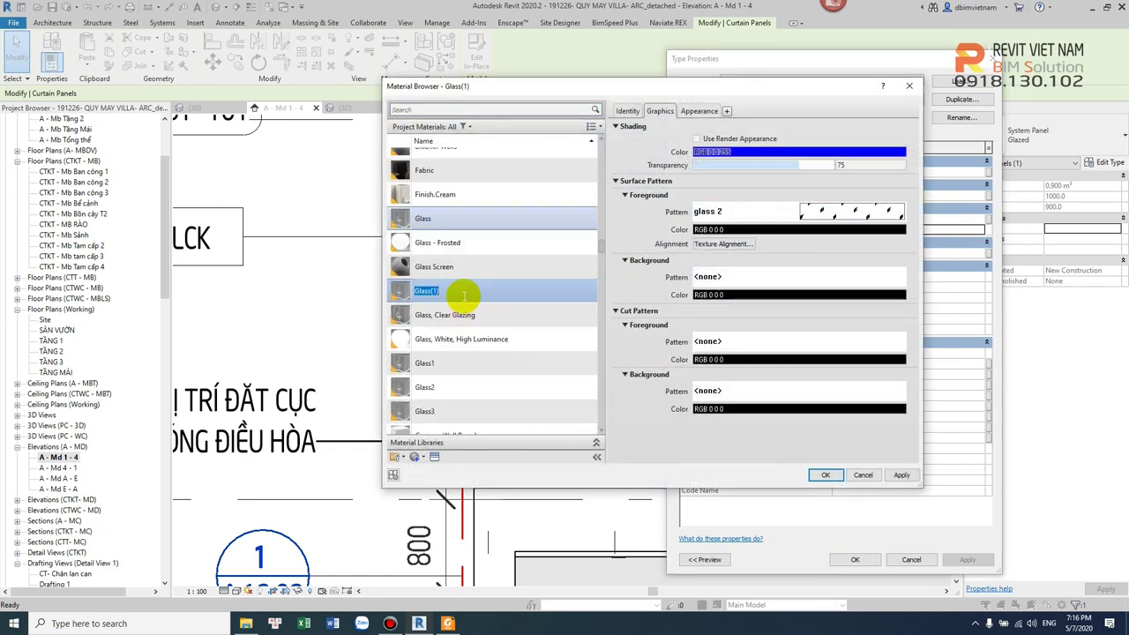
type("m")
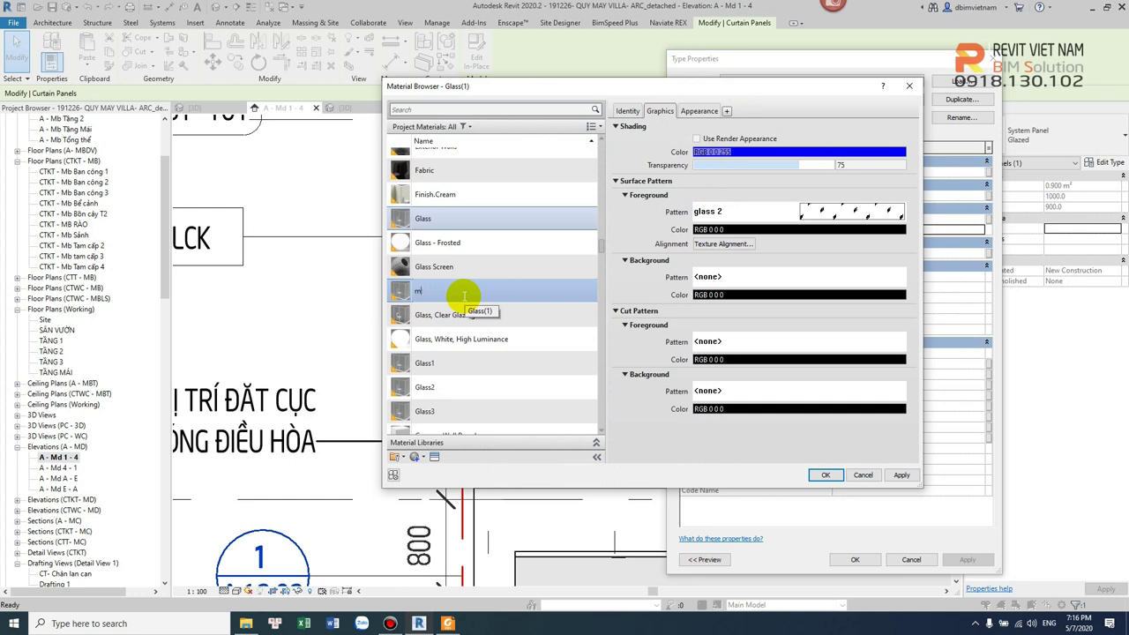
type("MTa")
type("a- 902- Kí")
type("nh cư")
type("ờng lực ")
type("dày 10")
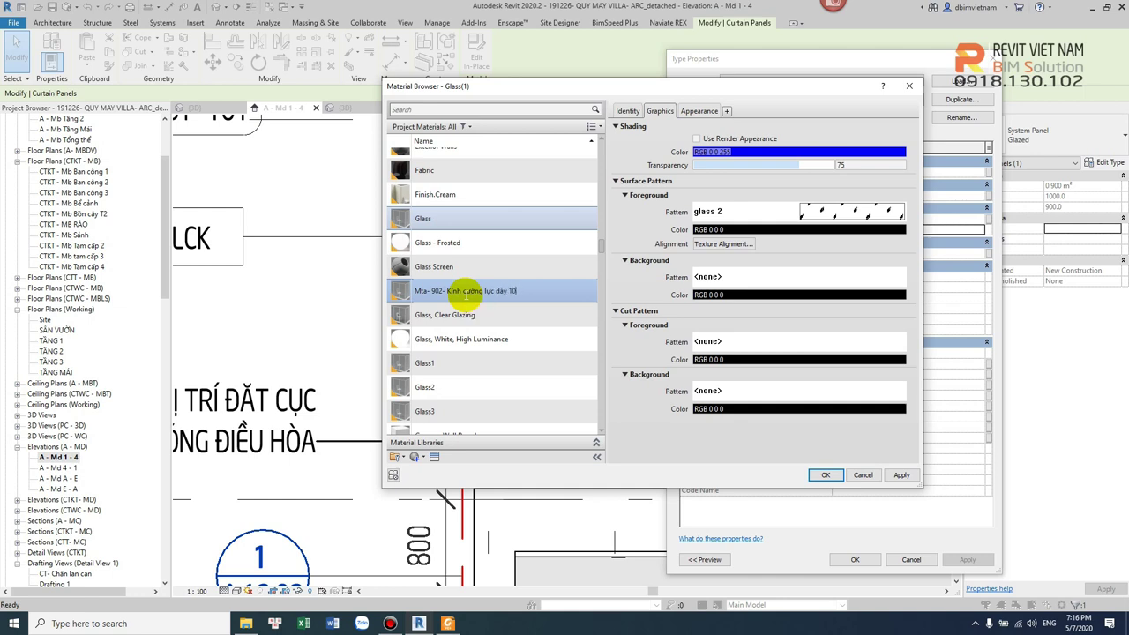
type("mm")
key("Return")
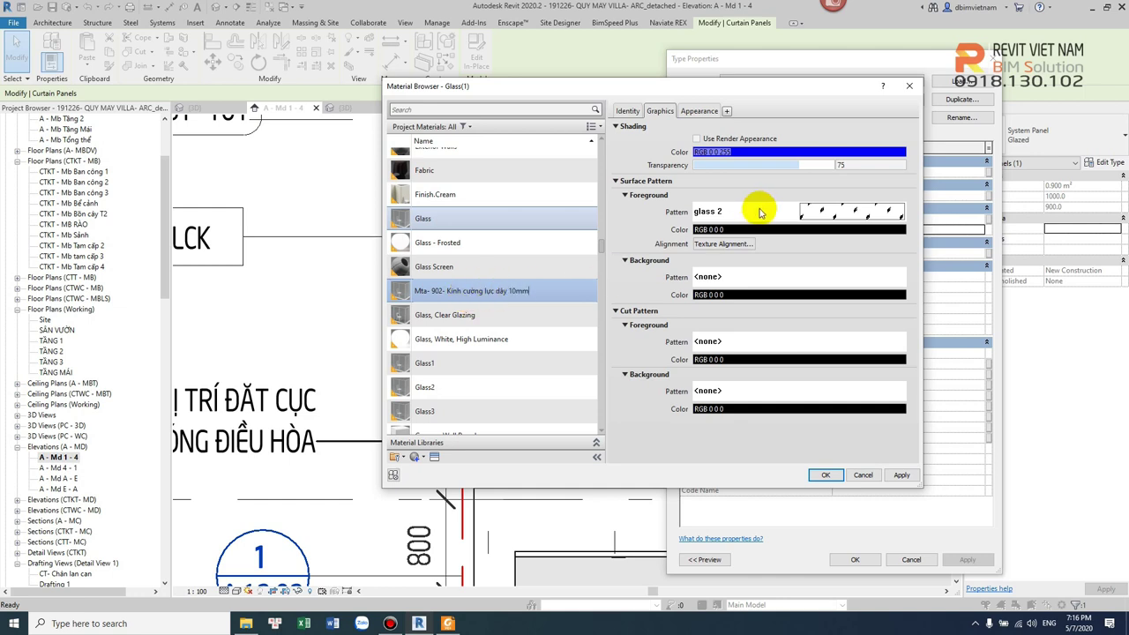
left_click(739, 214)
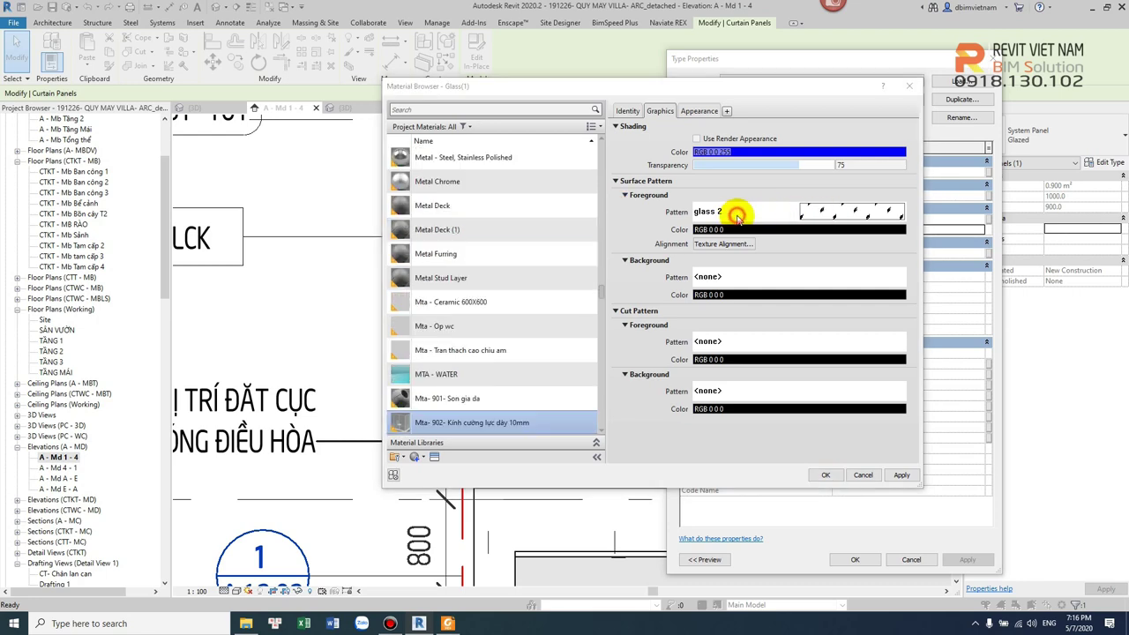
left_click(566, 379)
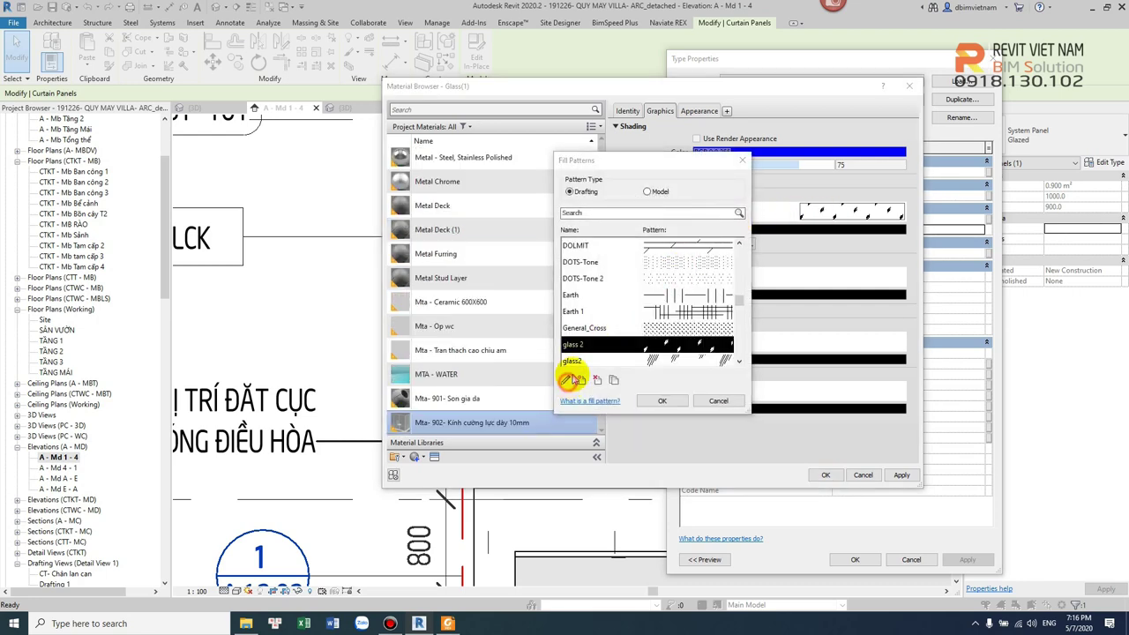
Name the fill pattern 'Kinh cuong luc 10mm', confirm it, and dismiss the family warning
type("Kinh cuo")
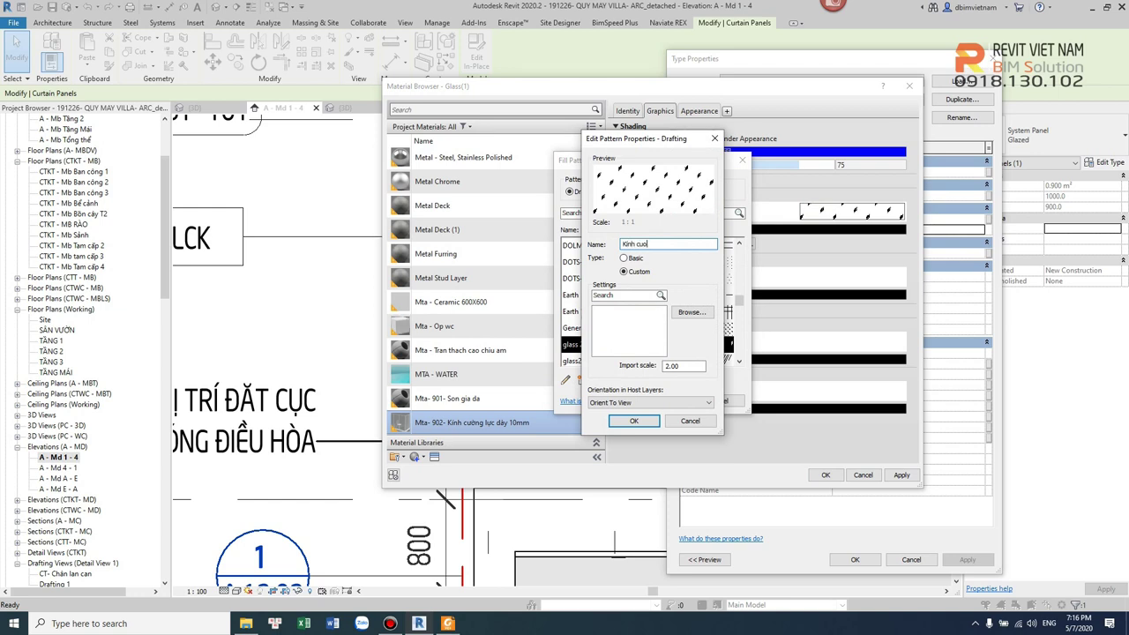
key("BackSpace")
key("BackSpace")
type("nh")
type("inh cuong")
key("BackSpace")
type("mm")
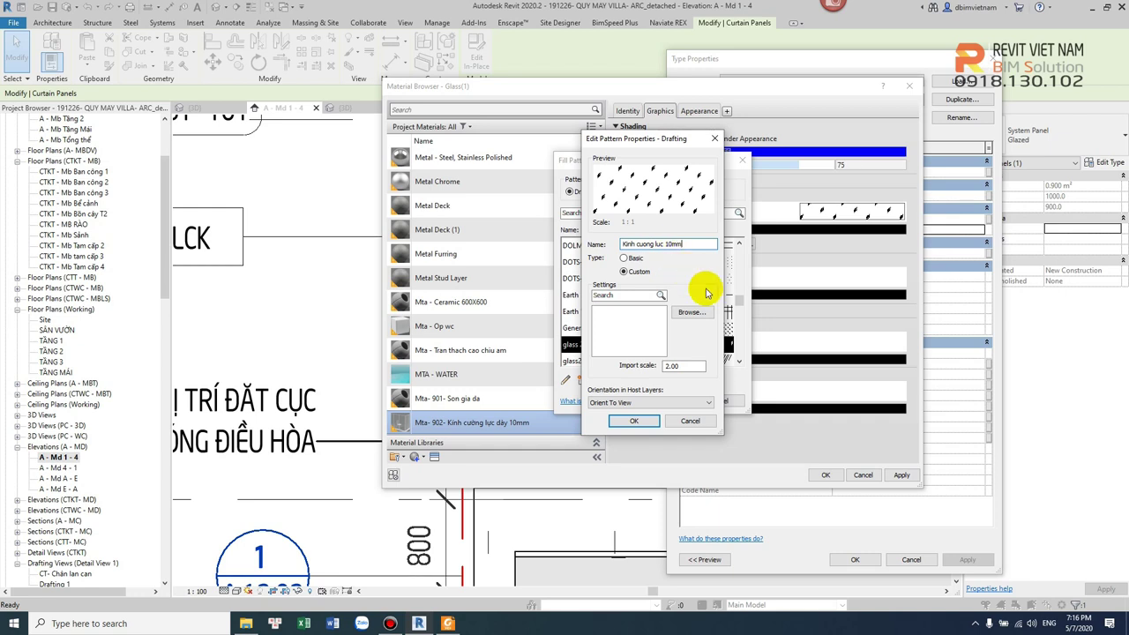
left_click(657, 421)
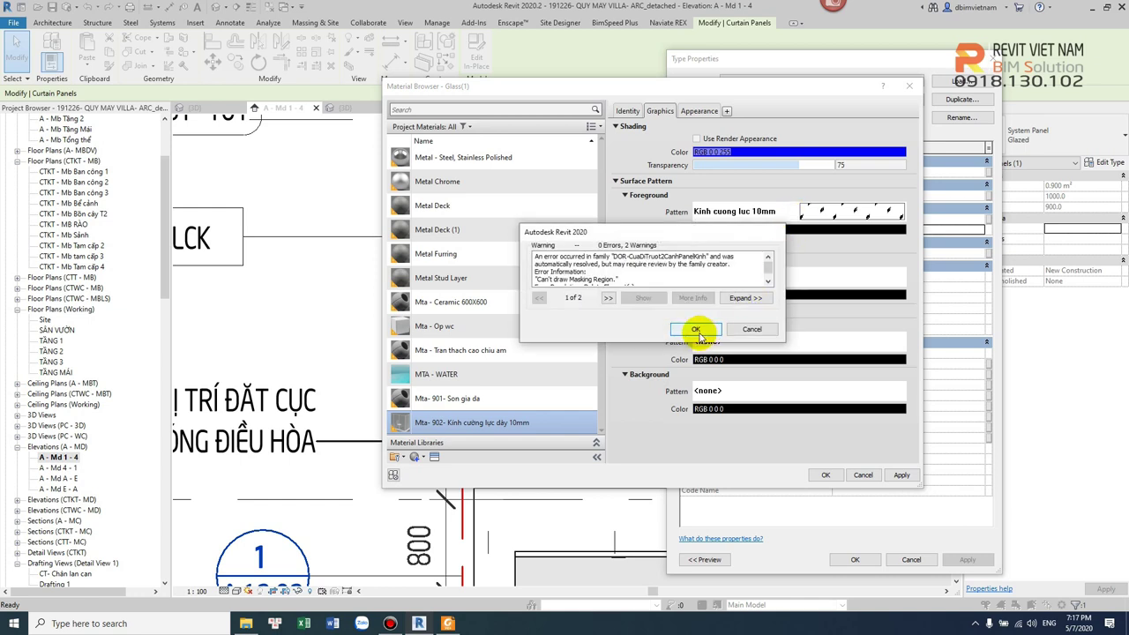
left_click(706, 321)
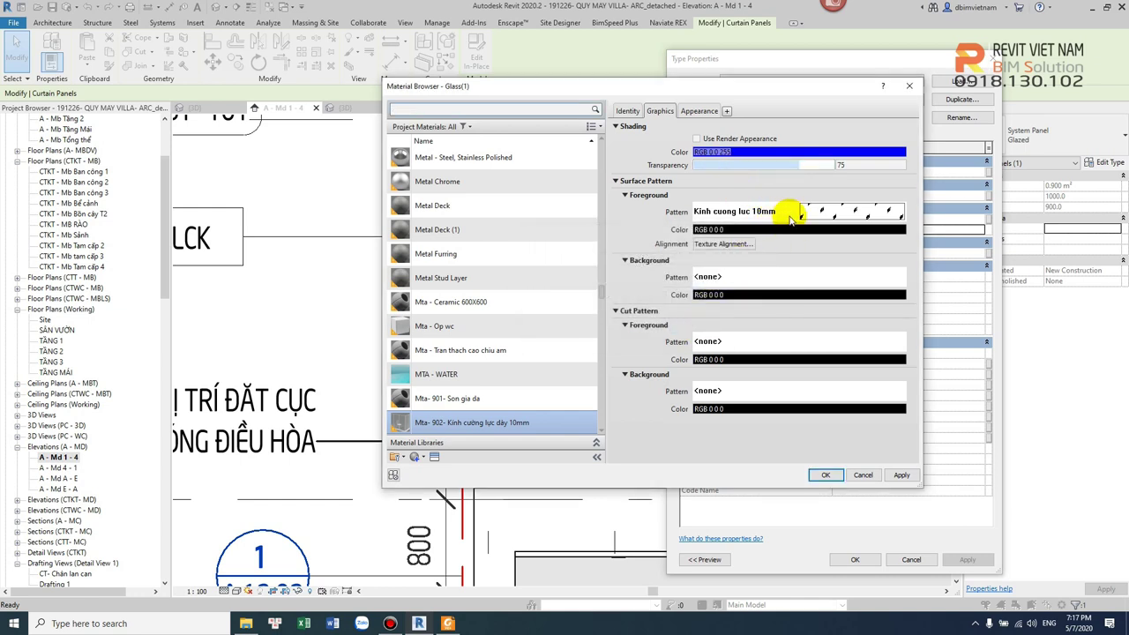
In the material's Identity description, replace 'TOÀN TRẮNG 6.38mm' with 'CƯỜNG LỰC 10 MM'
left_click(628, 111)
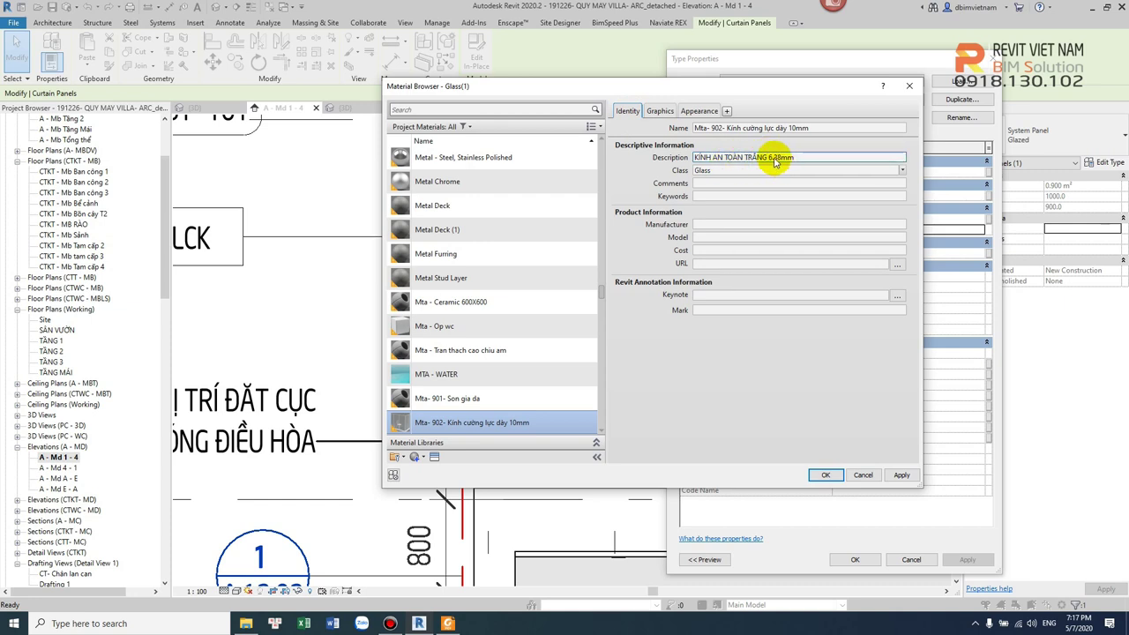
left_click(811, 157)
left_click(768, 159)
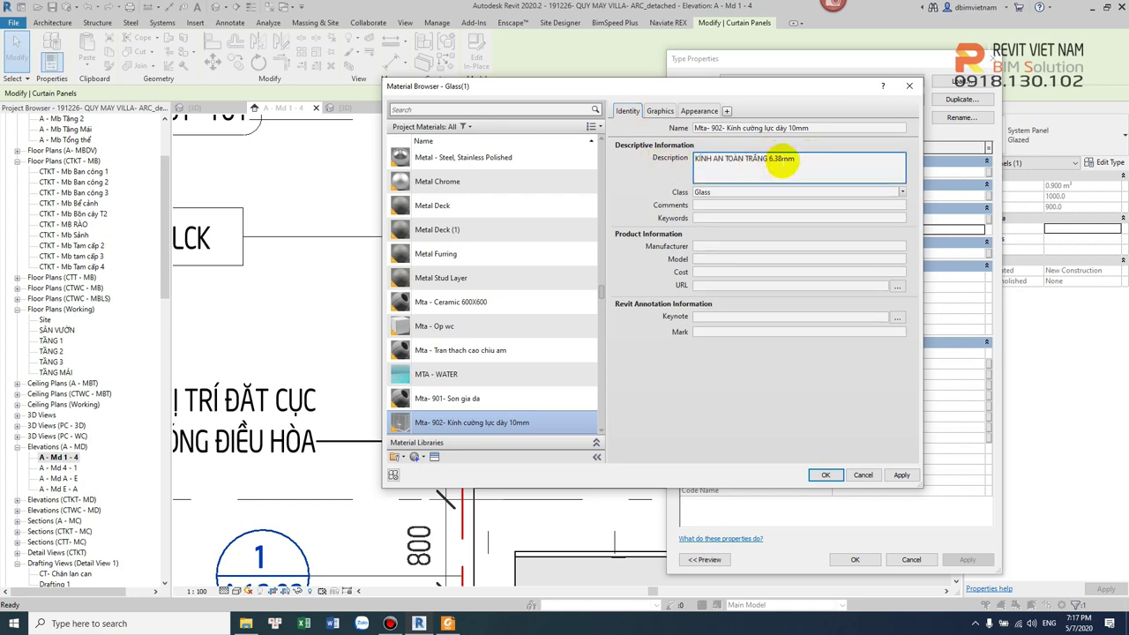
left_click_drag(724, 158, 794, 159)
left_click(794, 159)
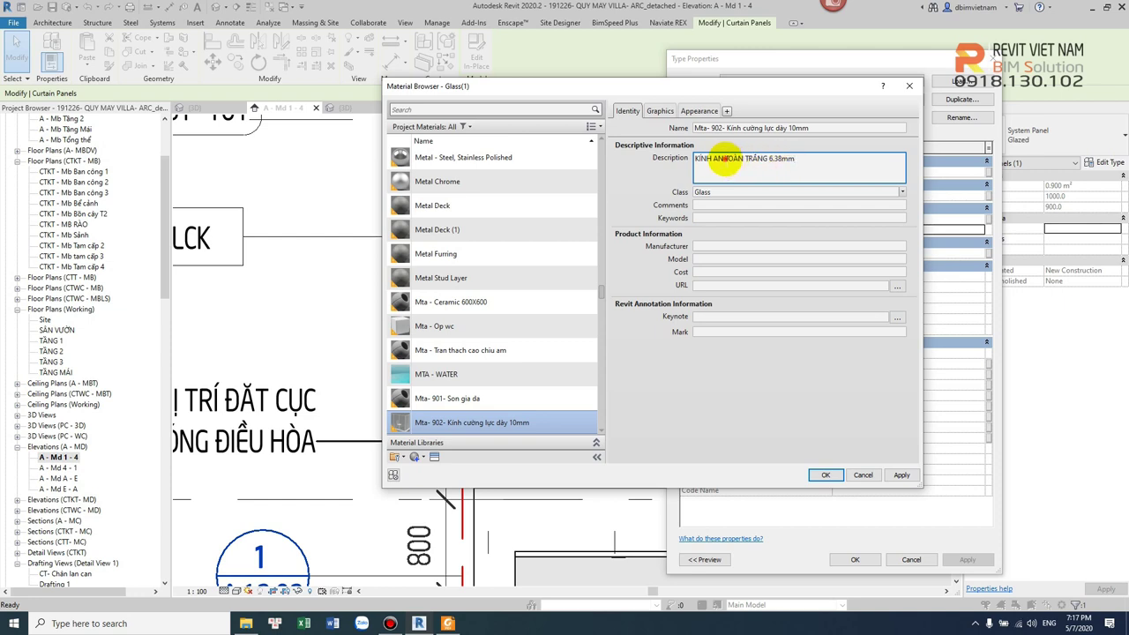
left_click_drag(725, 159, 819, 159)
type("CU")
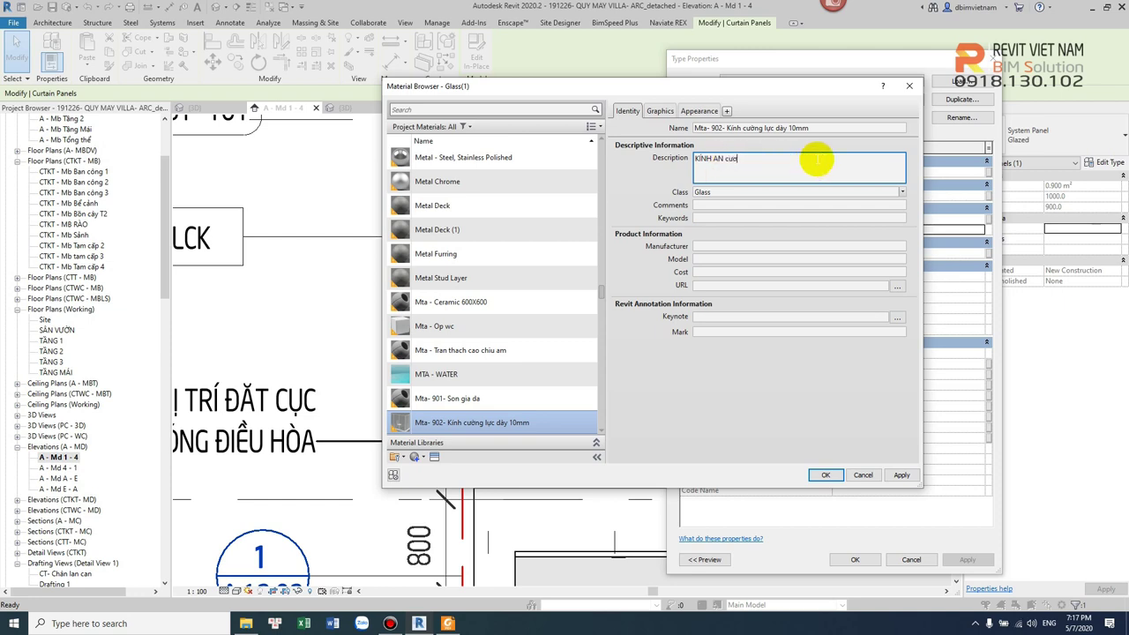
key("BackSpace")
key("BackSpace")
type("CU")
key("BackSpace")
key("BackSpace")
key("BackSpace")
key("BackSpace")
key("BackSpace")
type("CƯỜNG LỰC ")
type("10 MM")
Insert 'DÀY' before 10 in the description and accept the material, marked KCL- 101
left_click(754, 158)
type("DÀY")
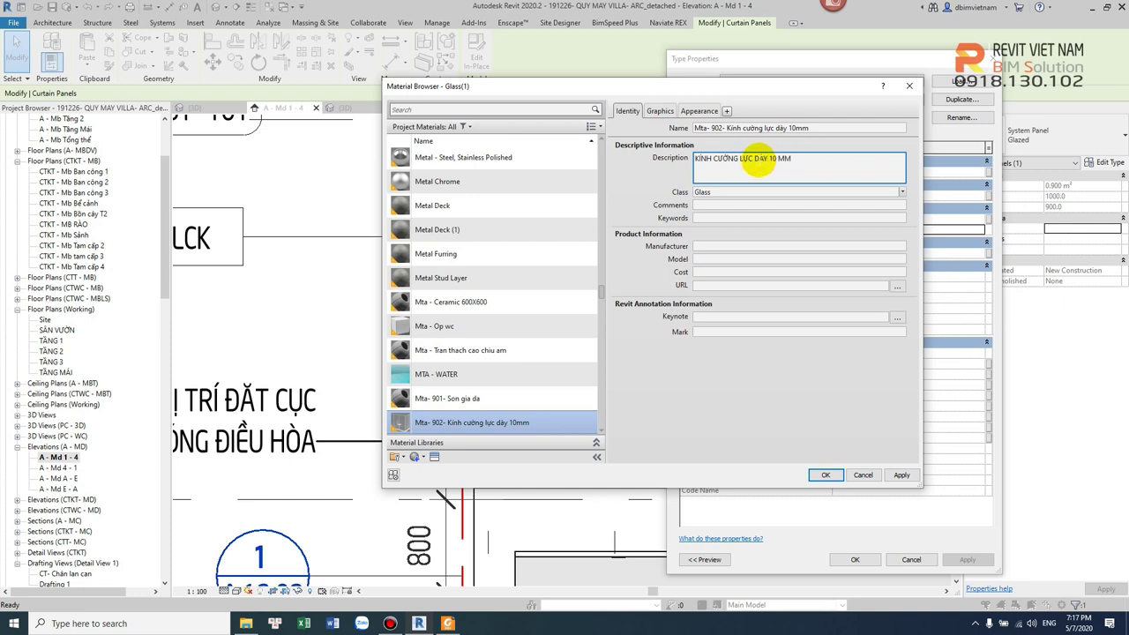
left_click(790, 176)
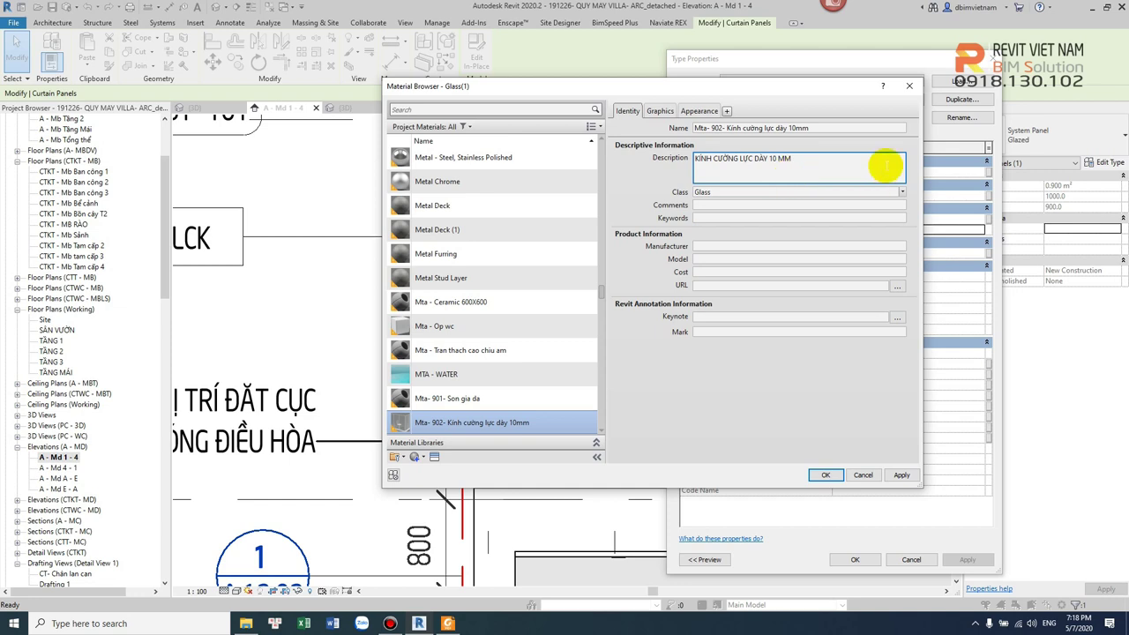
left_click(764, 206)
left_click(714, 332)
type("KCL- 101")
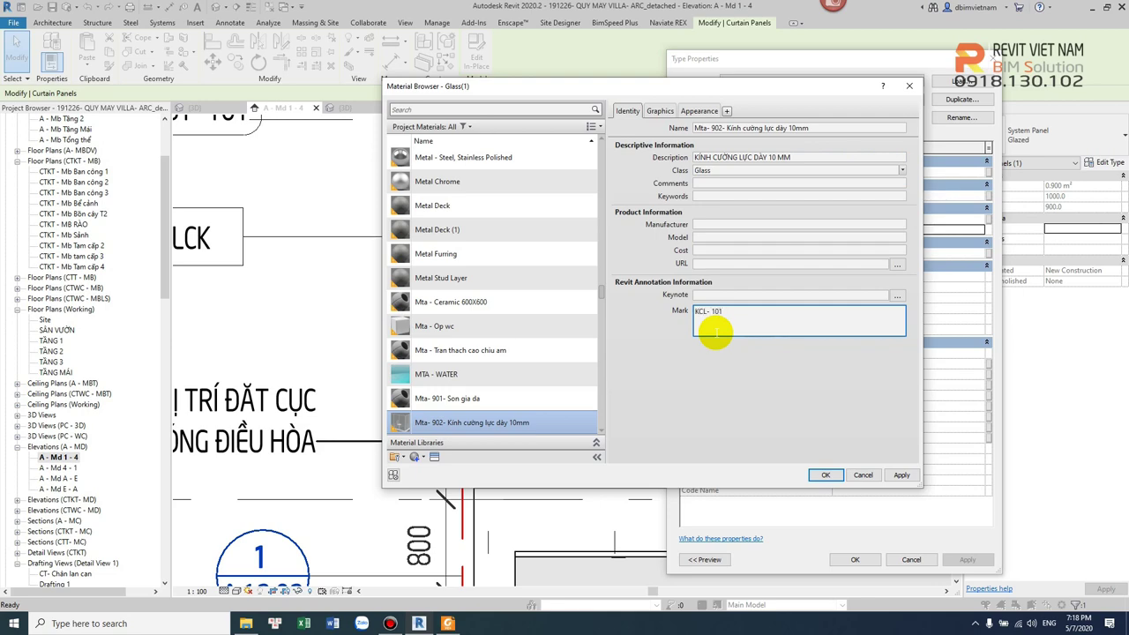
left_click(826, 475)
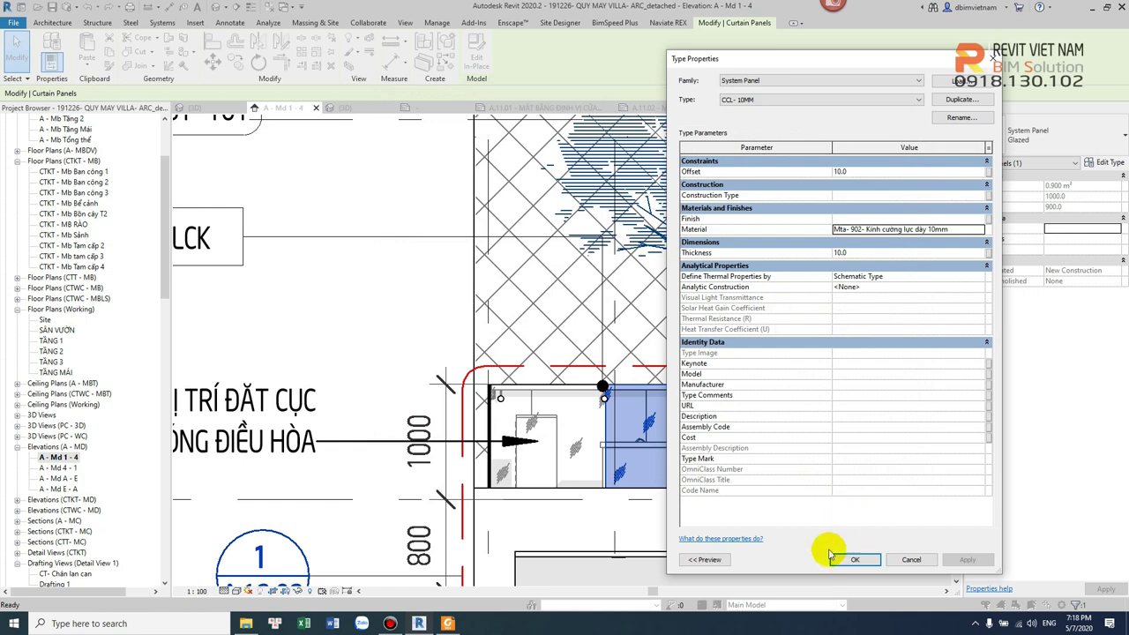
Apply the CCL - 10MM panel type changes and select the glass railing curtain wall
left_click(853, 559)
scroll(713, 428, "down", 3)
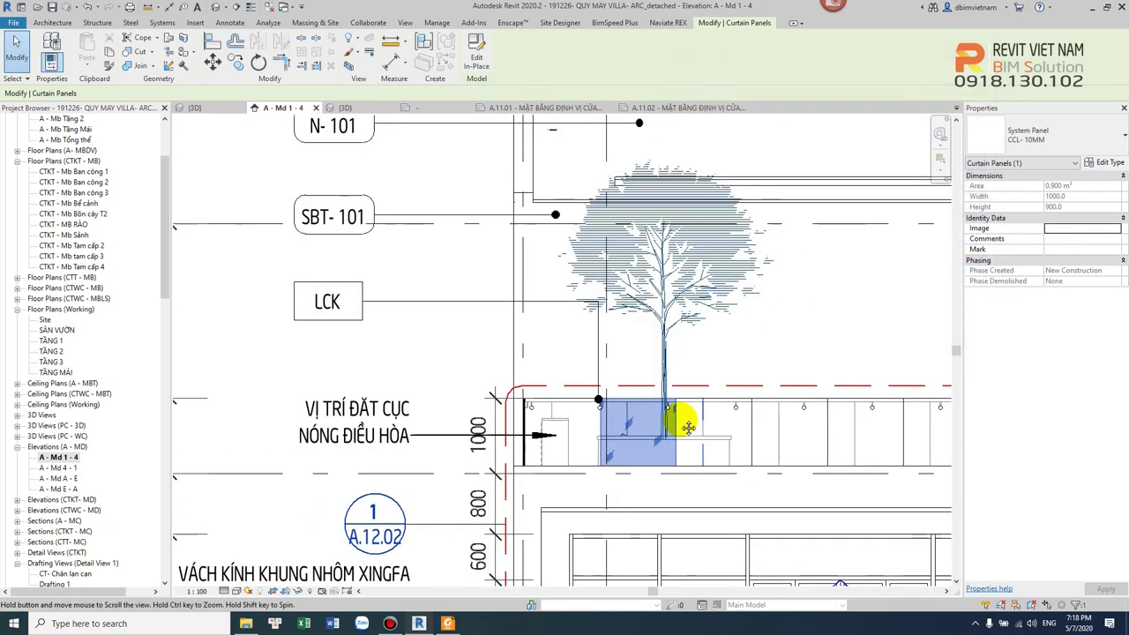
key("Escape")
left_click(680, 464)
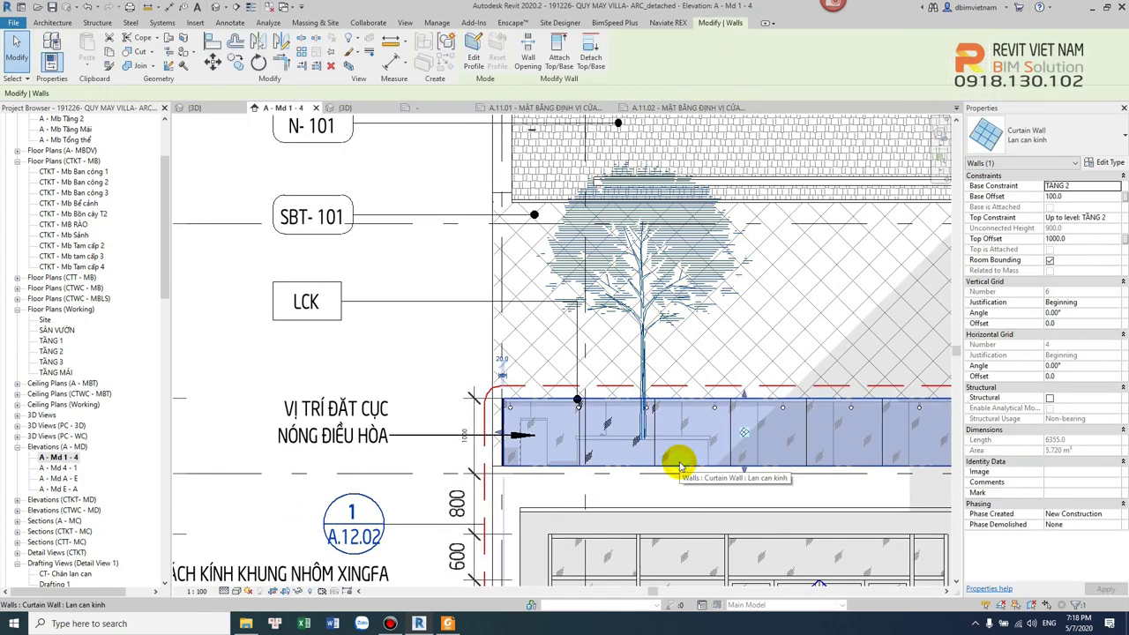
Set the Lan can kinh wall type's Curtain Panel to System Panel : CCL- 10MM
left_click(1112, 164)
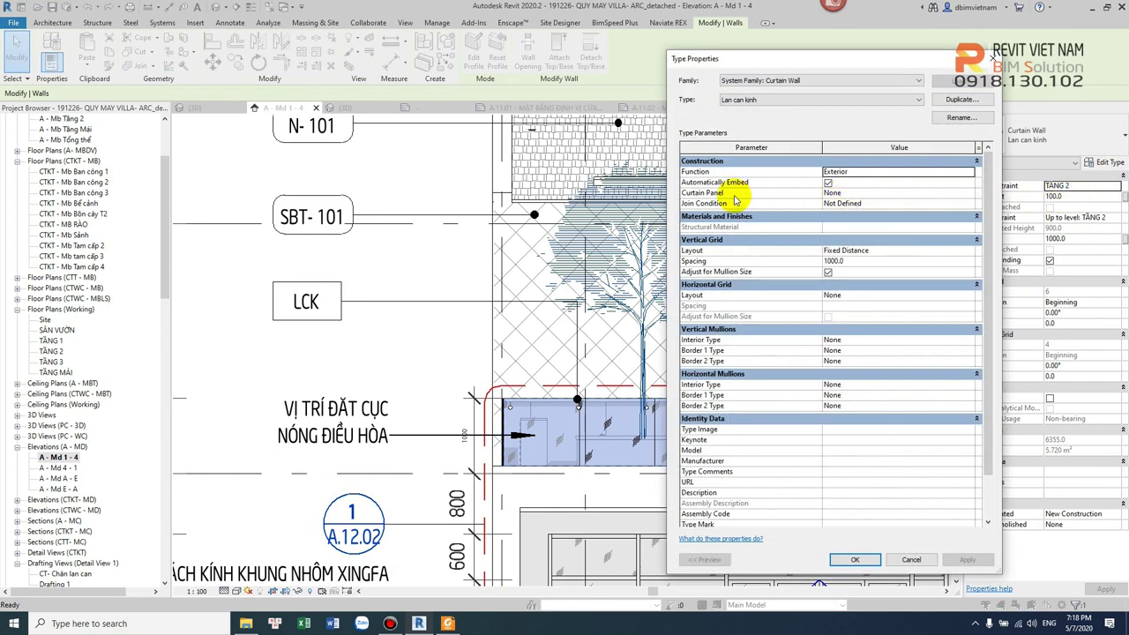
left_click(891, 194)
left_click(971, 194)
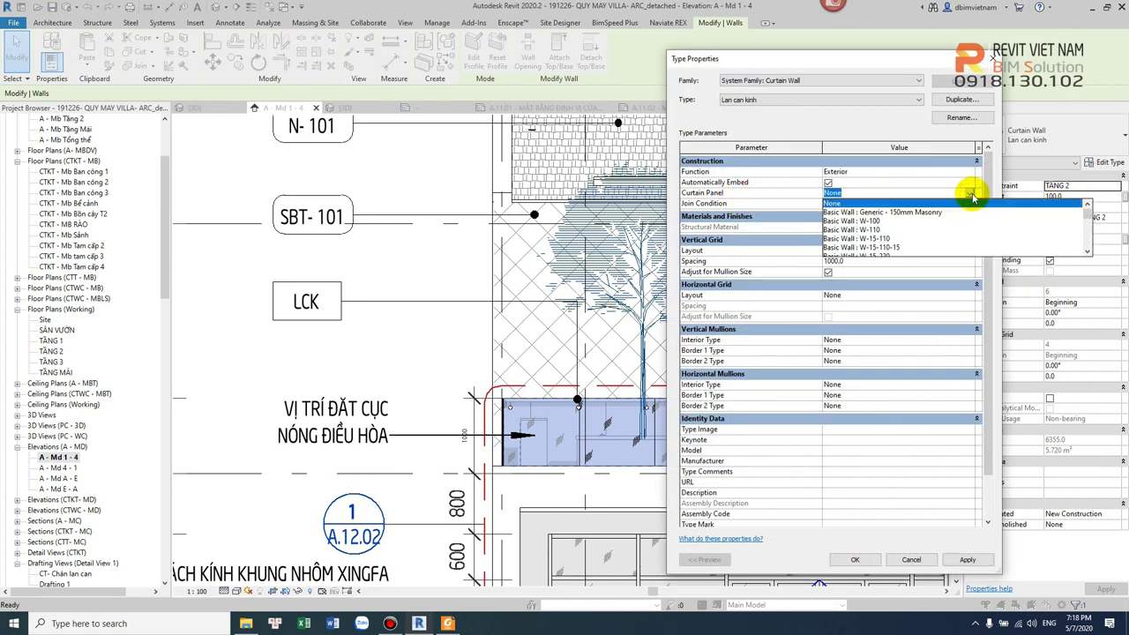
scroll(958, 231, "down", 2)
scroll(957, 231, "down", 3)
scroll(957, 238, "down", 3)
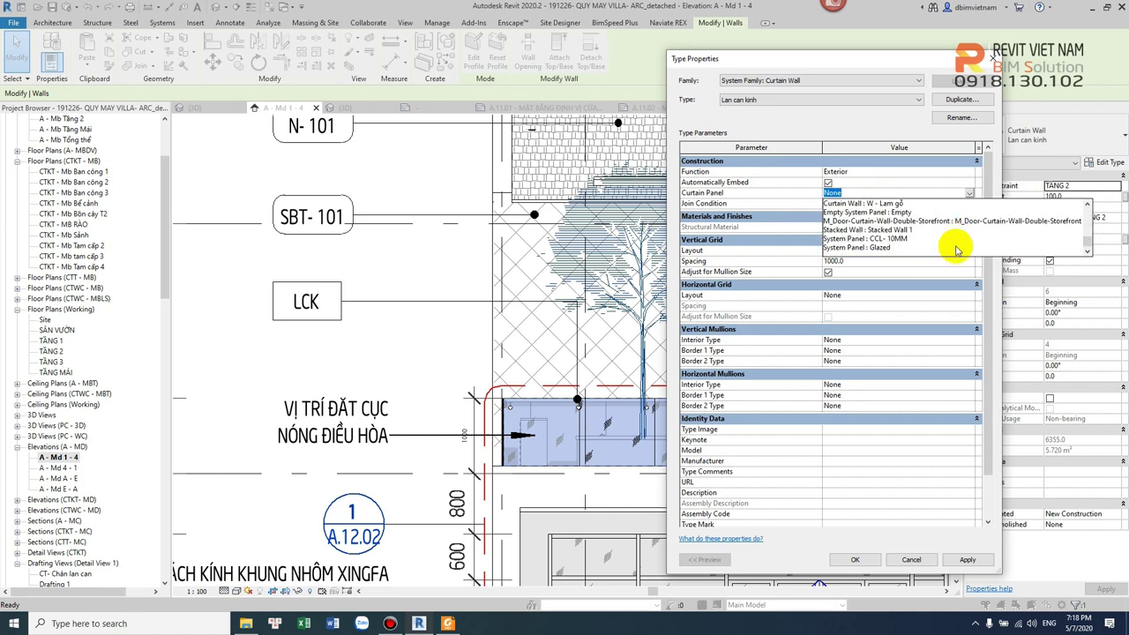
left_click(892, 240)
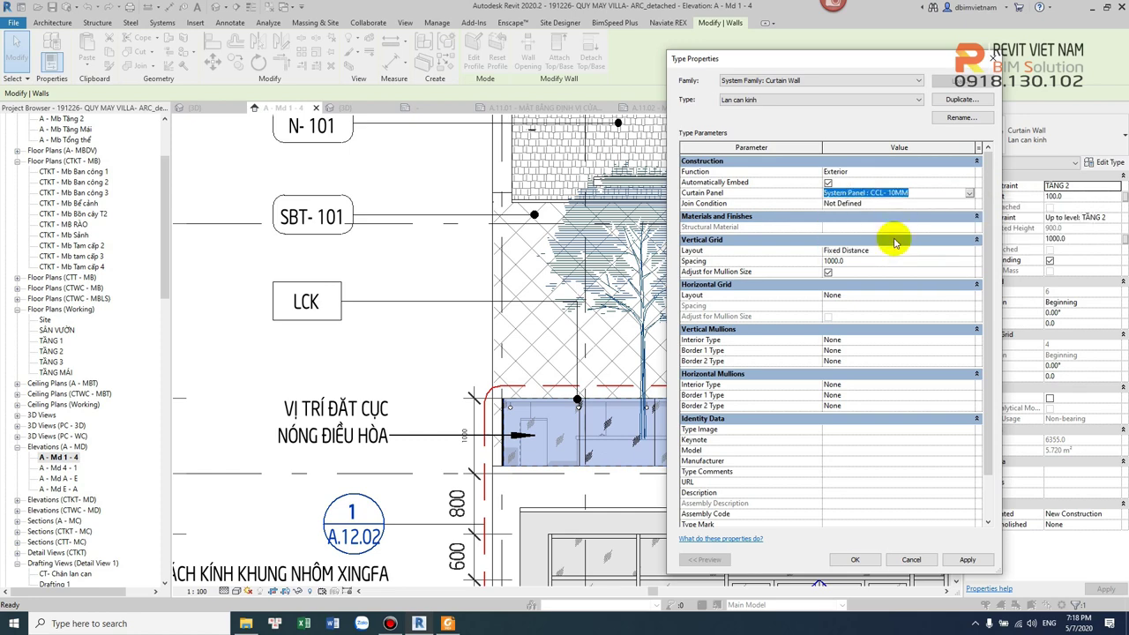
left_click(855, 560)
scroll(759, 485, "up", 3)
key("Escape")
scroll(737, 455, "up", 2)
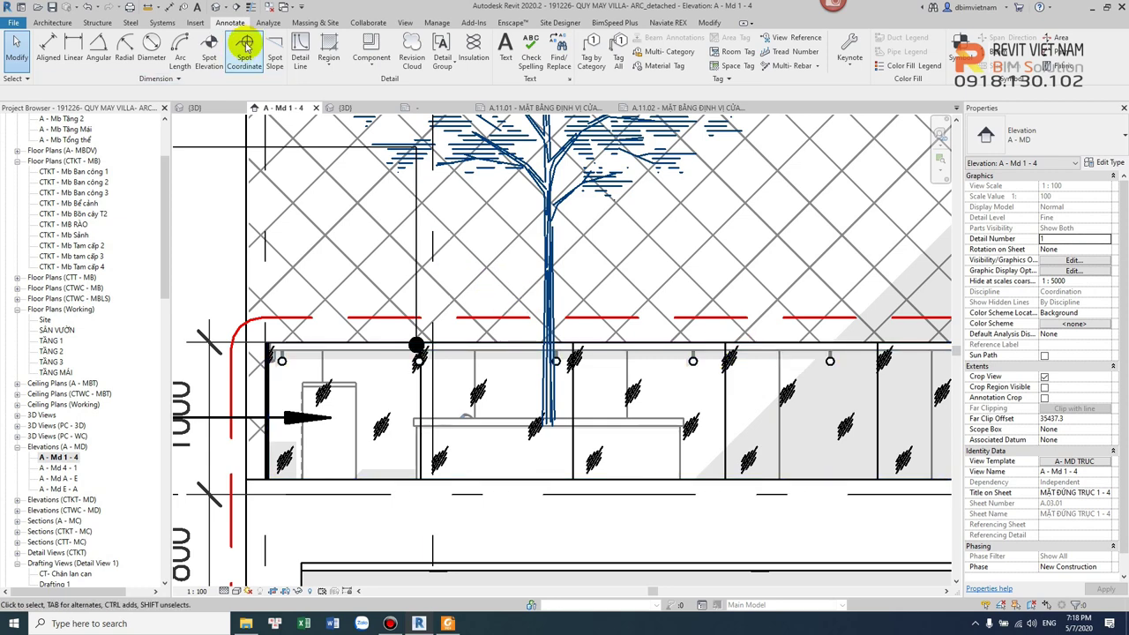
Switch to the {3D} view and reset temporary hide/isolate to show the whole house
left_click(215, 8)
scroll(474, 388, "down", 3)
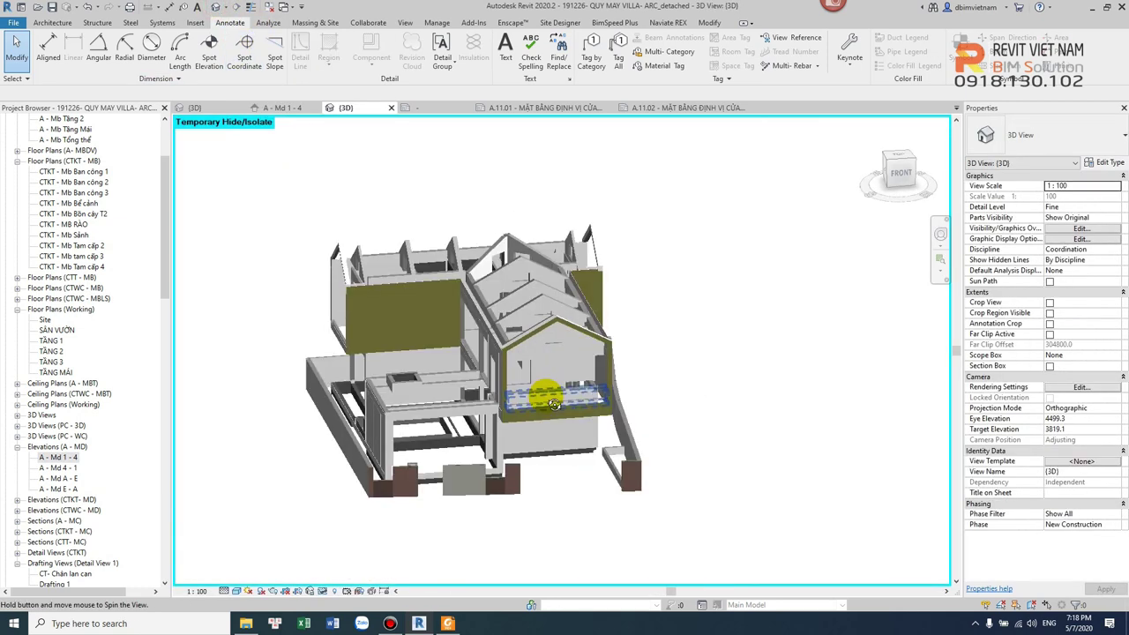
scroll(452, 414, "up", 4)
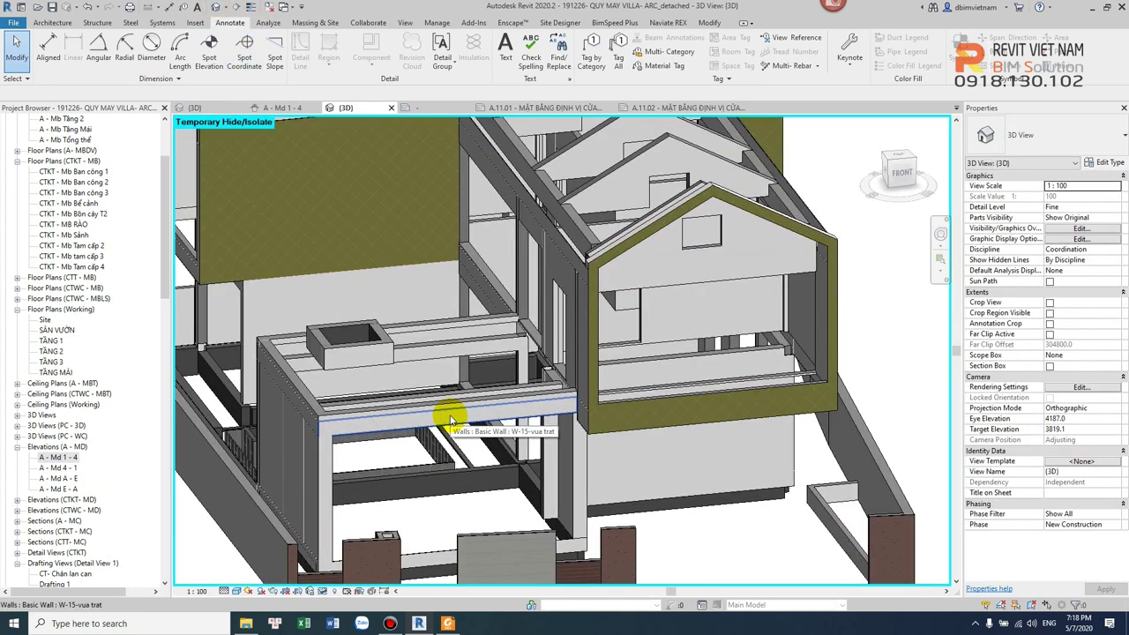
scroll(454, 416, "up", 2)
scroll(476, 410, "down", 1)
scroll(503, 397, "down", 2)
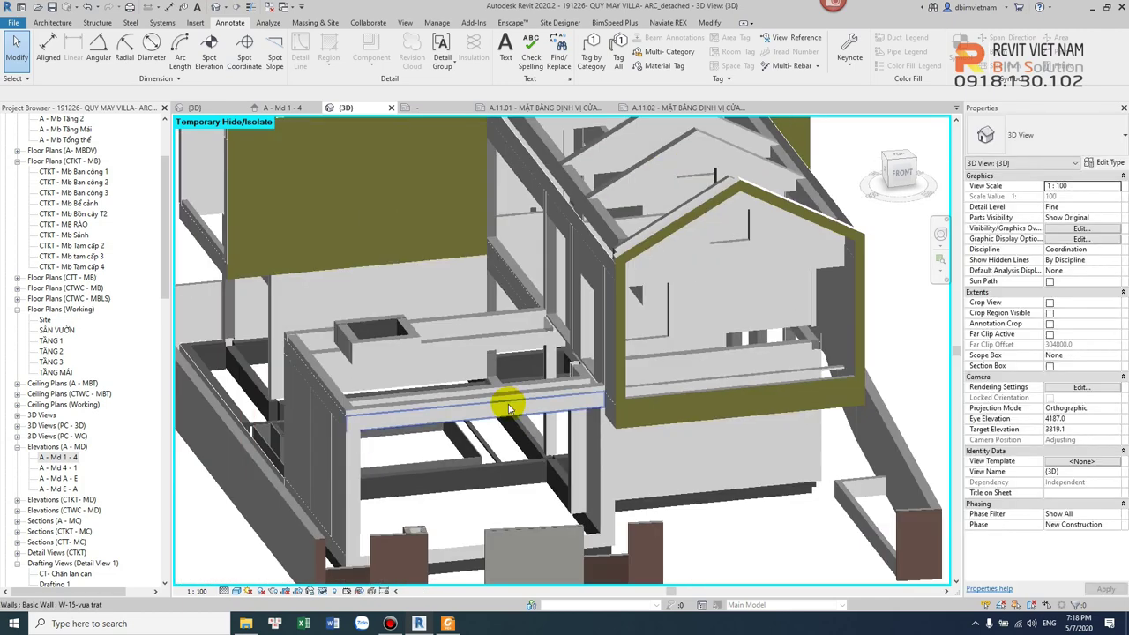
left_click(323, 591)
left_click(371, 579)
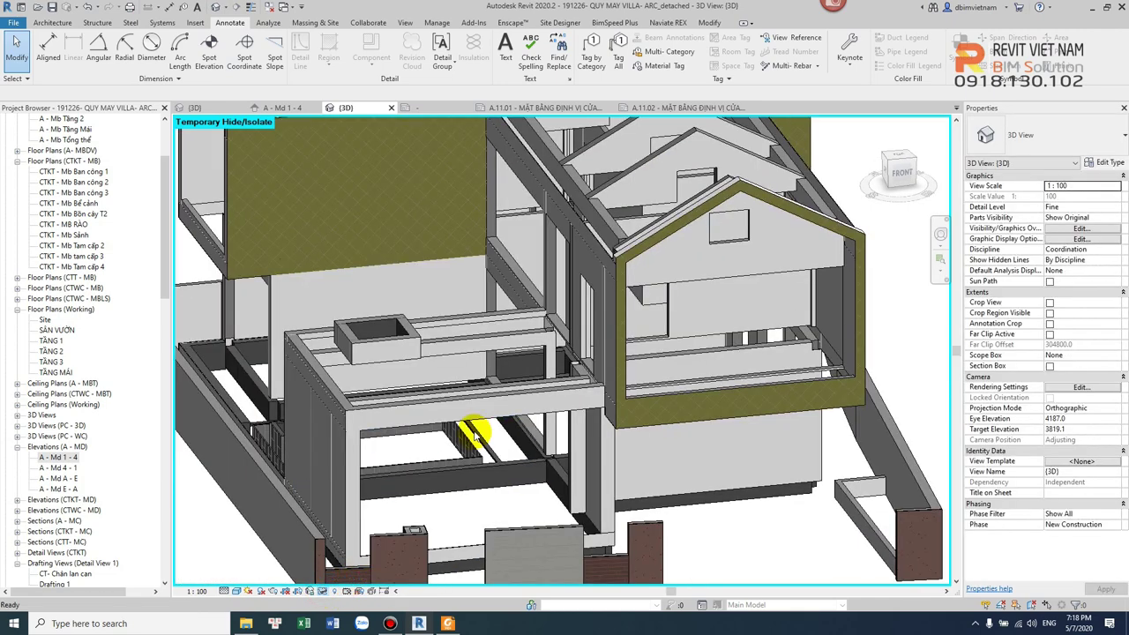
Orbit to the terrace and change its glass railing to the Lan can kinh wall type
middle_click_drag(494, 432, 534, 423, "shift")
scroll(536, 423, "up", 1)
scroll(490, 413, "up", 1)
scroll(495, 430, "up", 2)
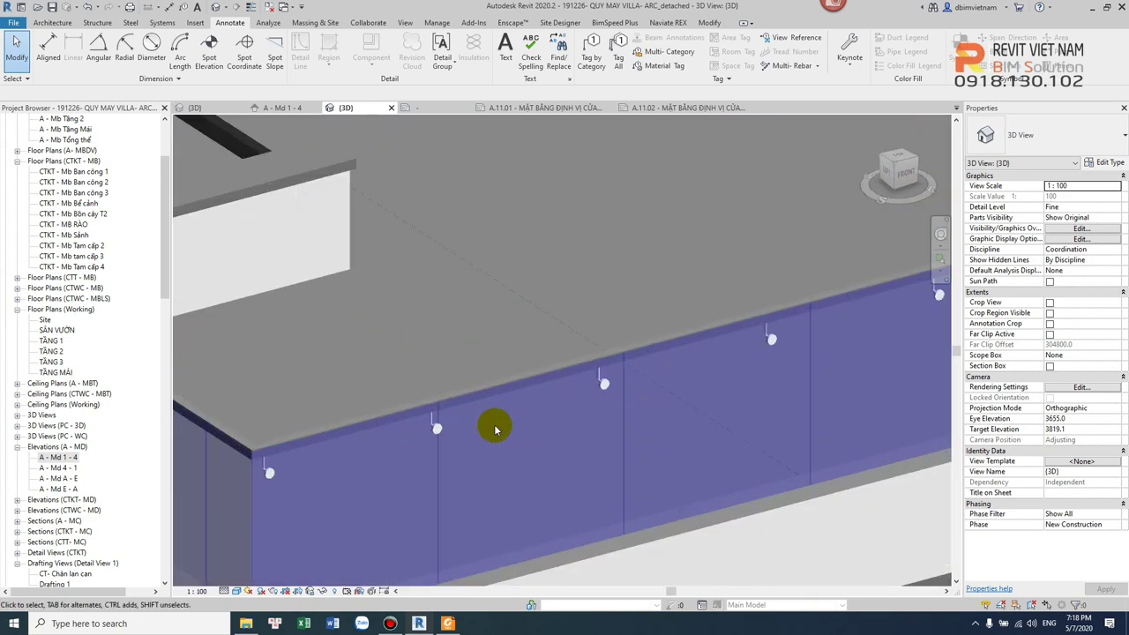
left_click(596, 530)
scroll(596, 530, "down", 3)
middle_click_drag(597, 491, 580, 391)
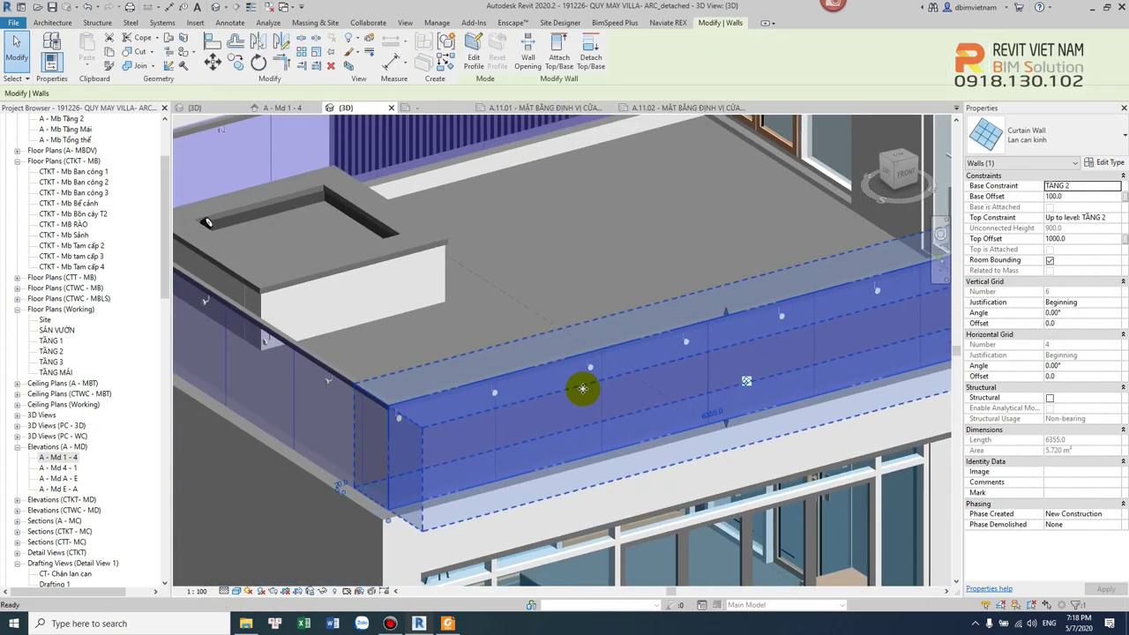
scroll(564, 494, "up", 2)
key("Escape")
left_click(472, 479)
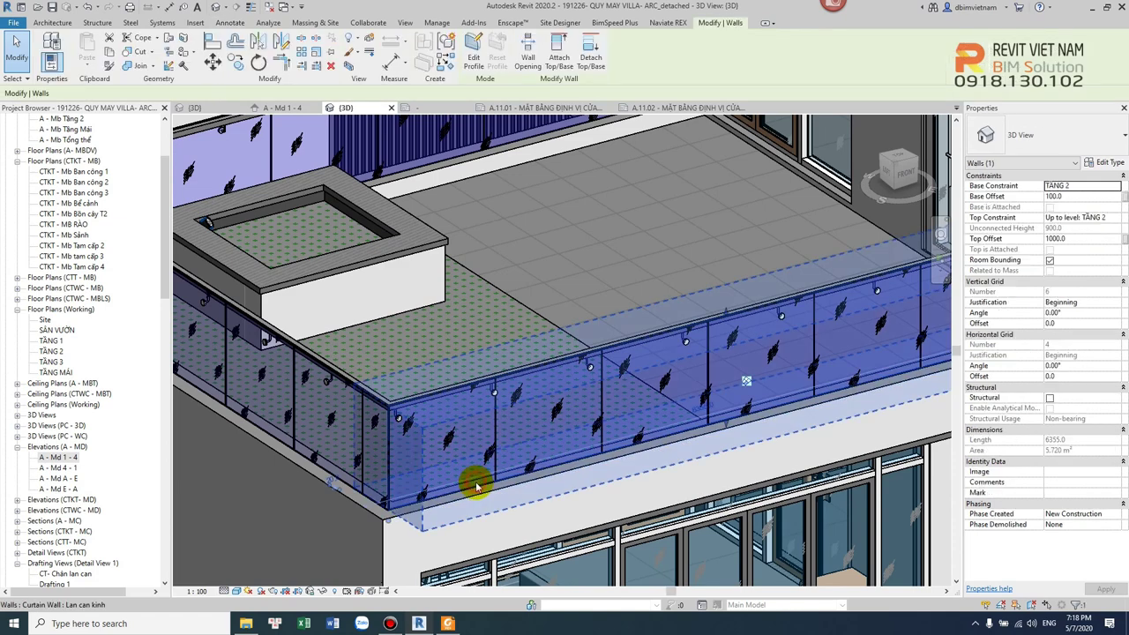
left_click(1053, 132)
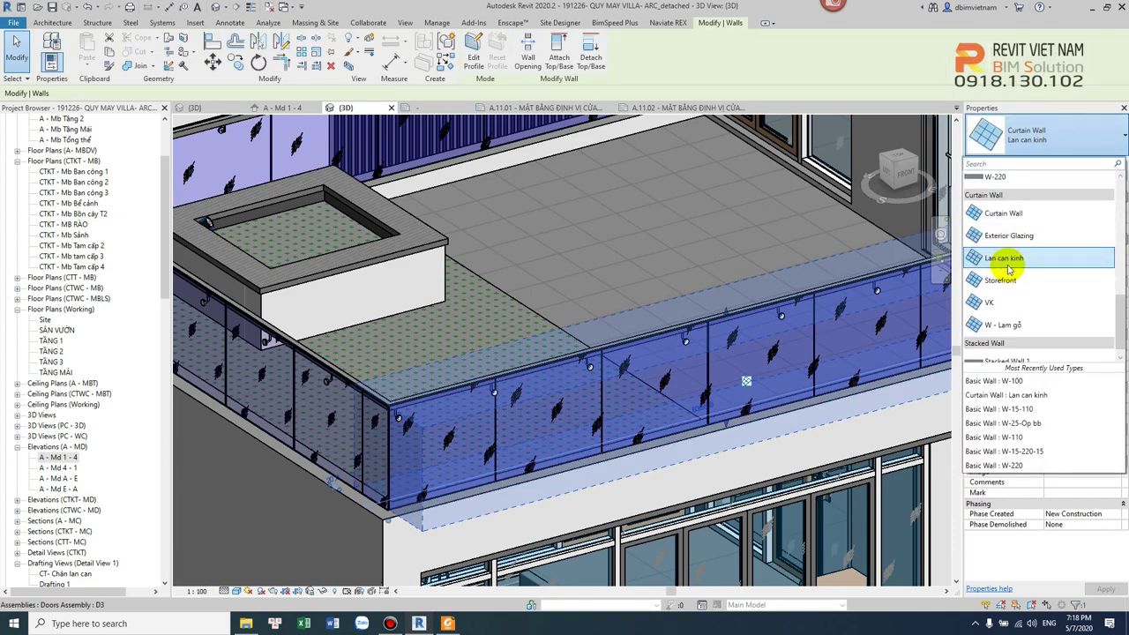
left_click(1008, 270)
Pan across the roof terrace toward the right building and select the front glass railing
scroll(661, 335, "down", 2)
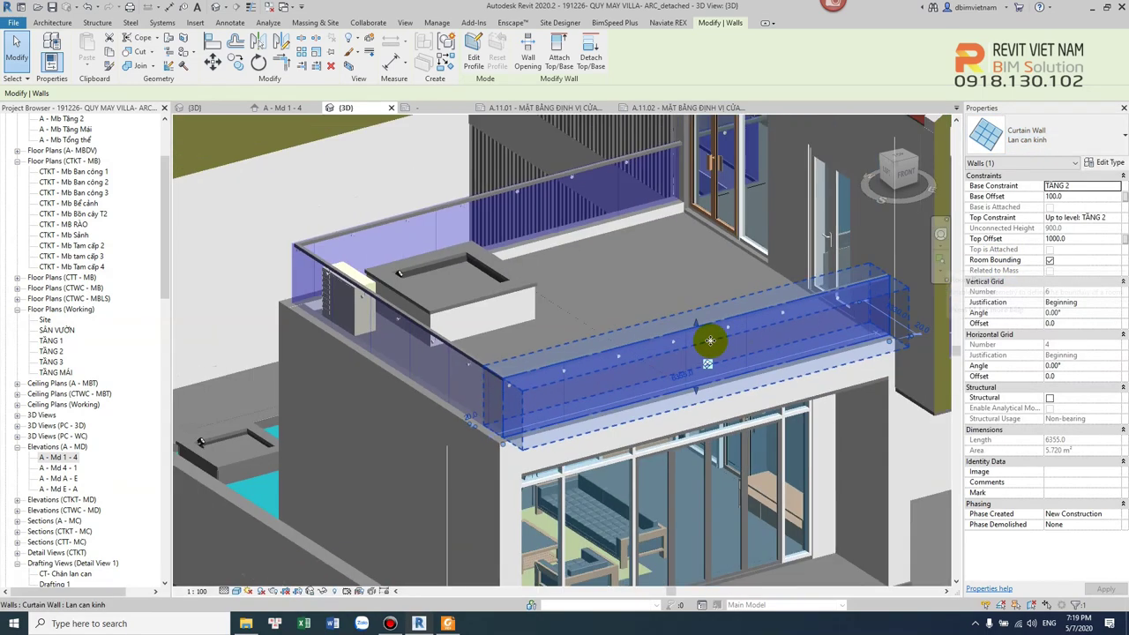
middle_click_drag(661, 335, 500, 388)
scroll(688, 353, "up", 3)
middle_click_drag(878, 313, 847, 366)
key("Escape")
scroll(698, 350, "up", 1)
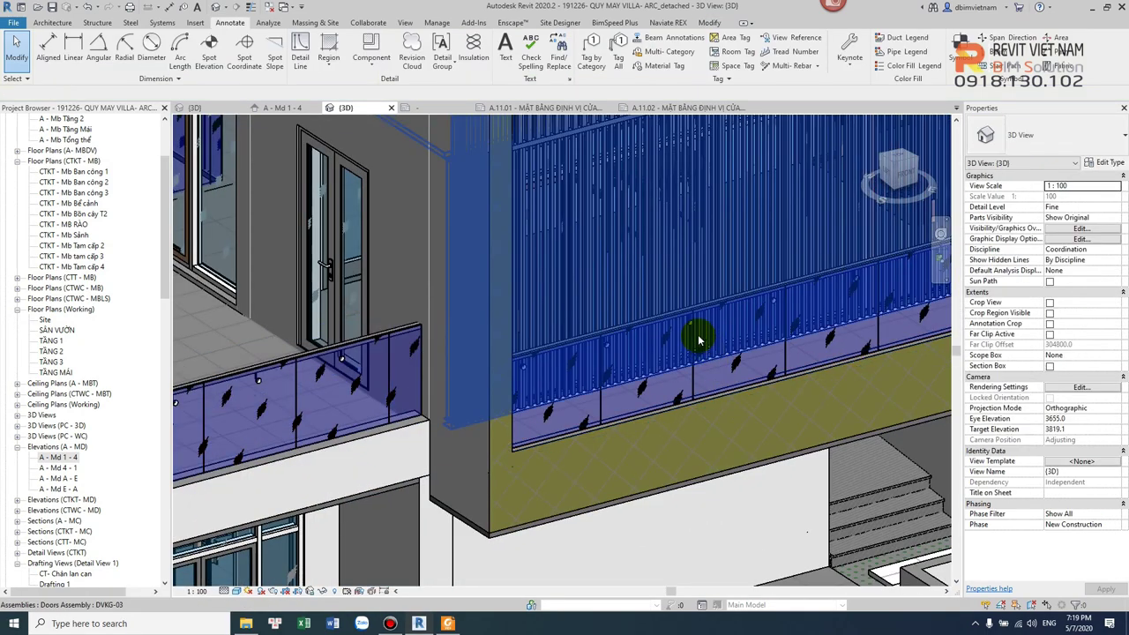
scroll(714, 350, "down", 3)
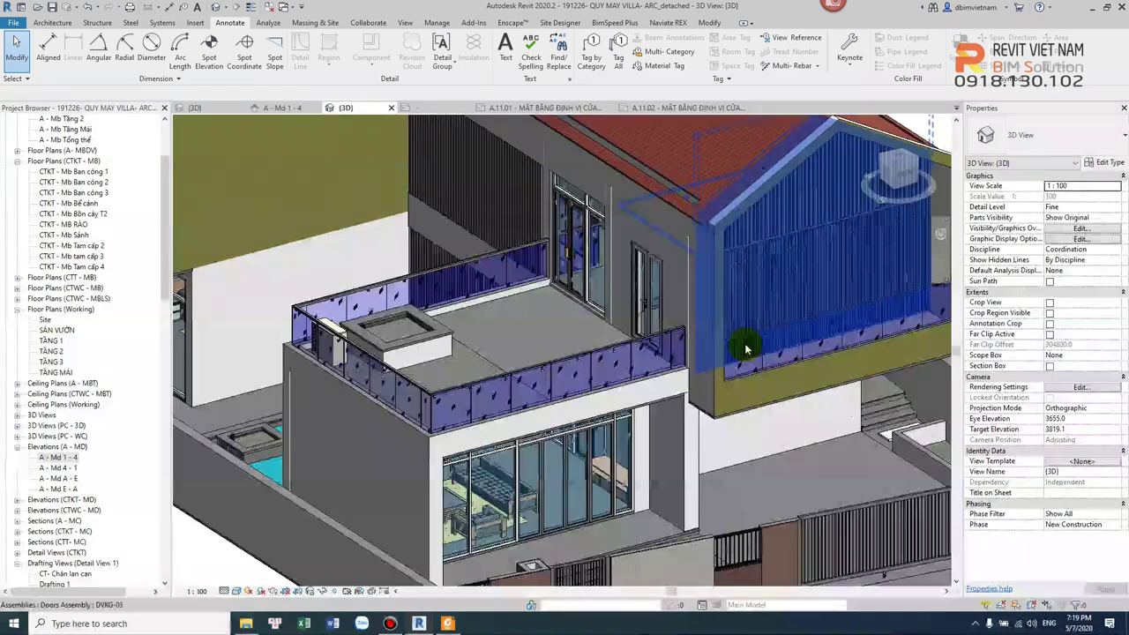
scroll(625, 304, "up", 2)
scroll(600, 273, "up", 2)
scroll(622, 243, "up", 2)
scroll(641, 240, "up", 1)
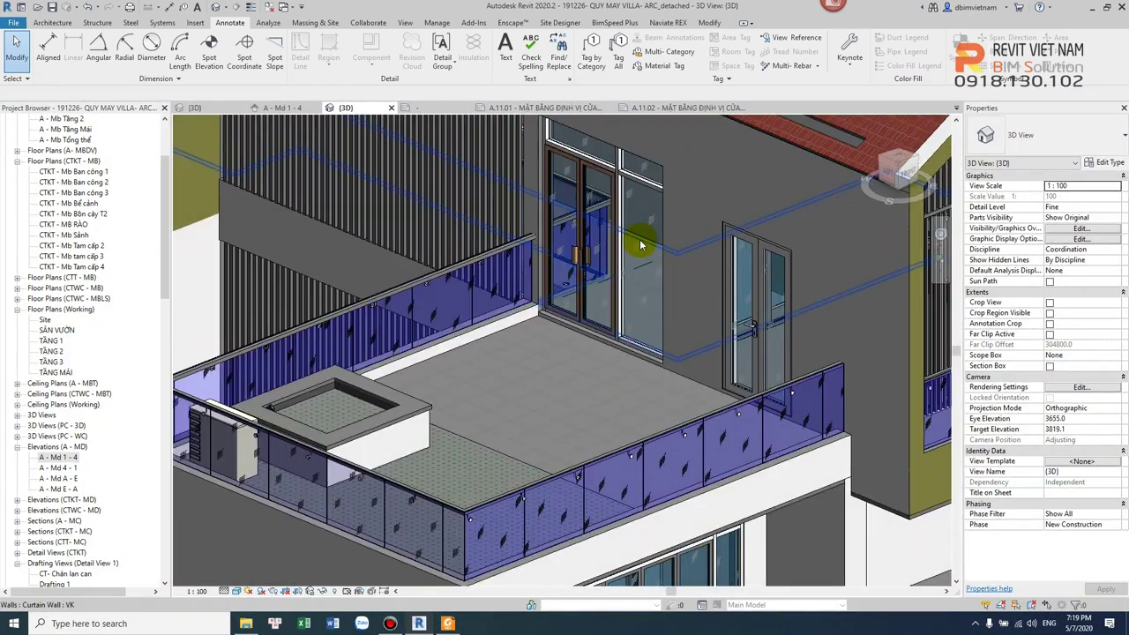
scroll(641, 270, "up", 1)
scroll(641, 276, "up", 1)
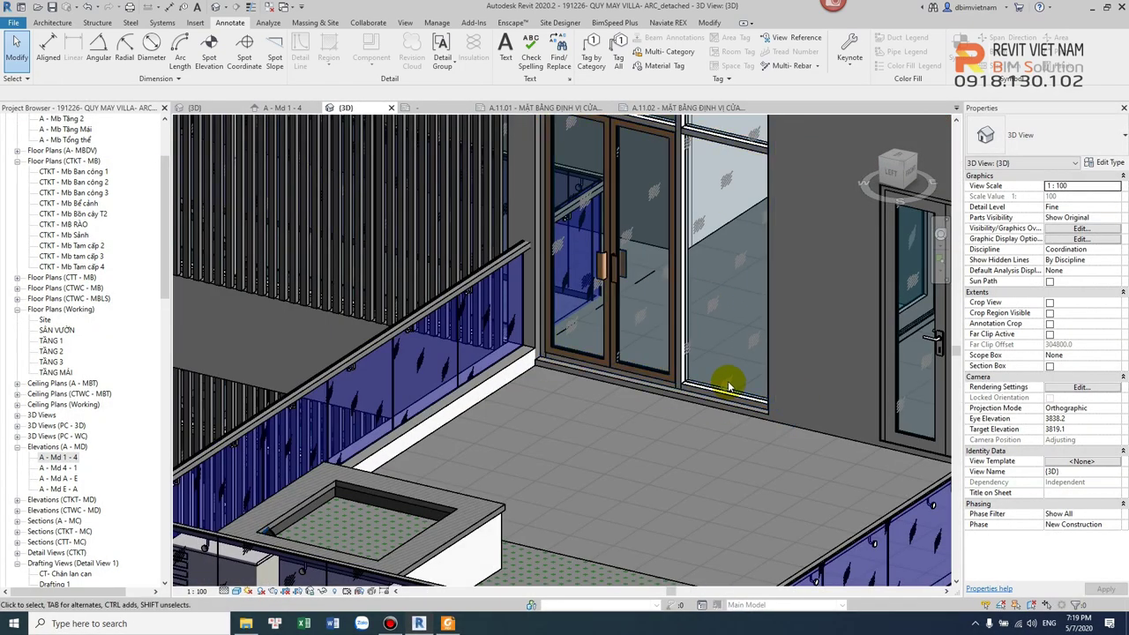
scroll(728, 386, "down", 2)
scroll(732, 372, "down", 1)
scroll(755, 433, "down", 1)
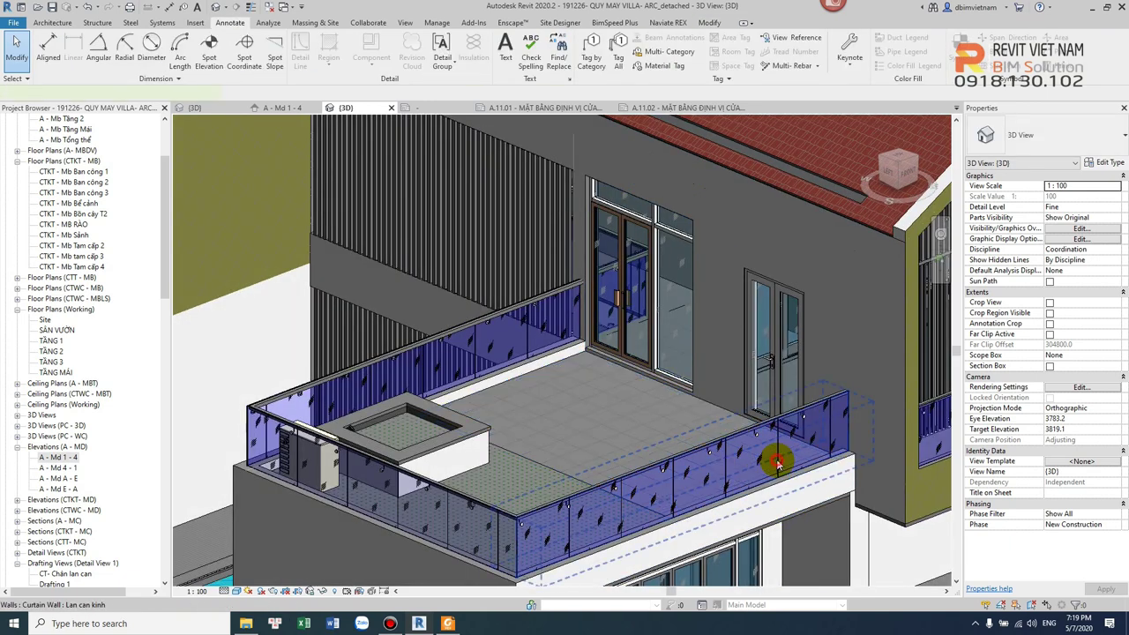
left_click(764, 473)
Keep Curtain Panel as System Panel : CCL- 10MM in Lan can kinh type properties, then reopen A - Md 1 - 4
left_click(1106, 163)
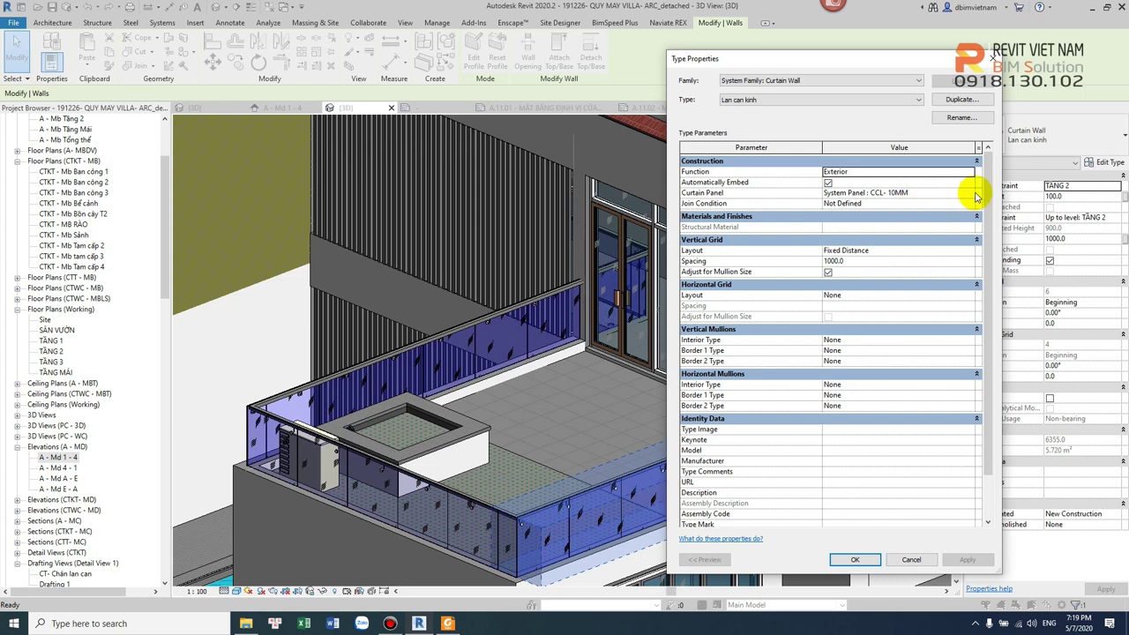
left_click(970, 193)
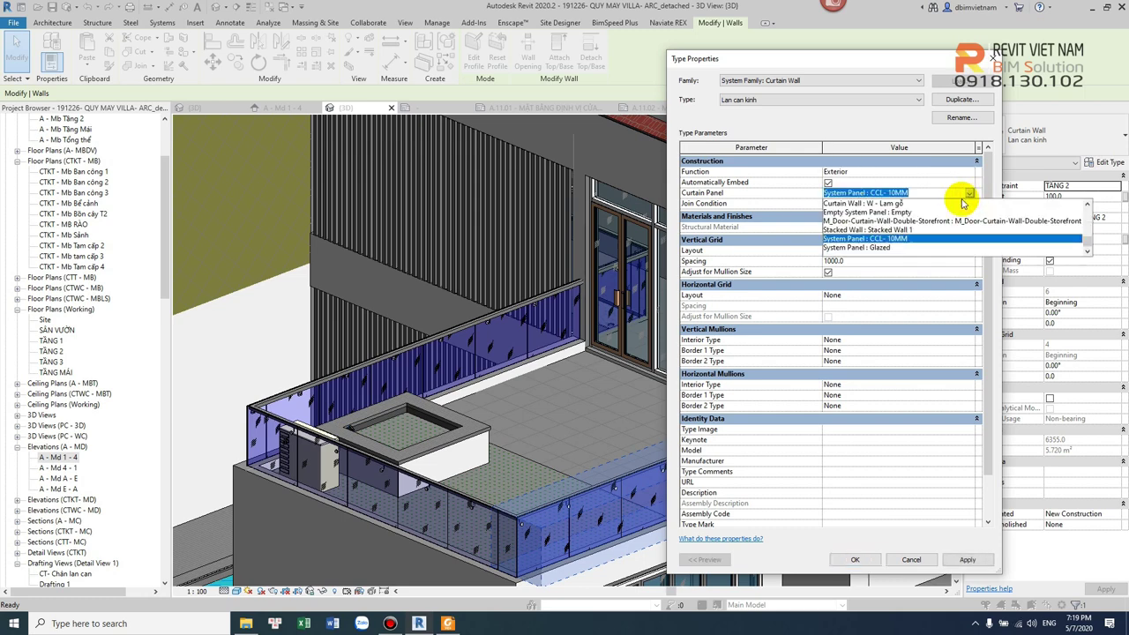
left_click(900, 238)
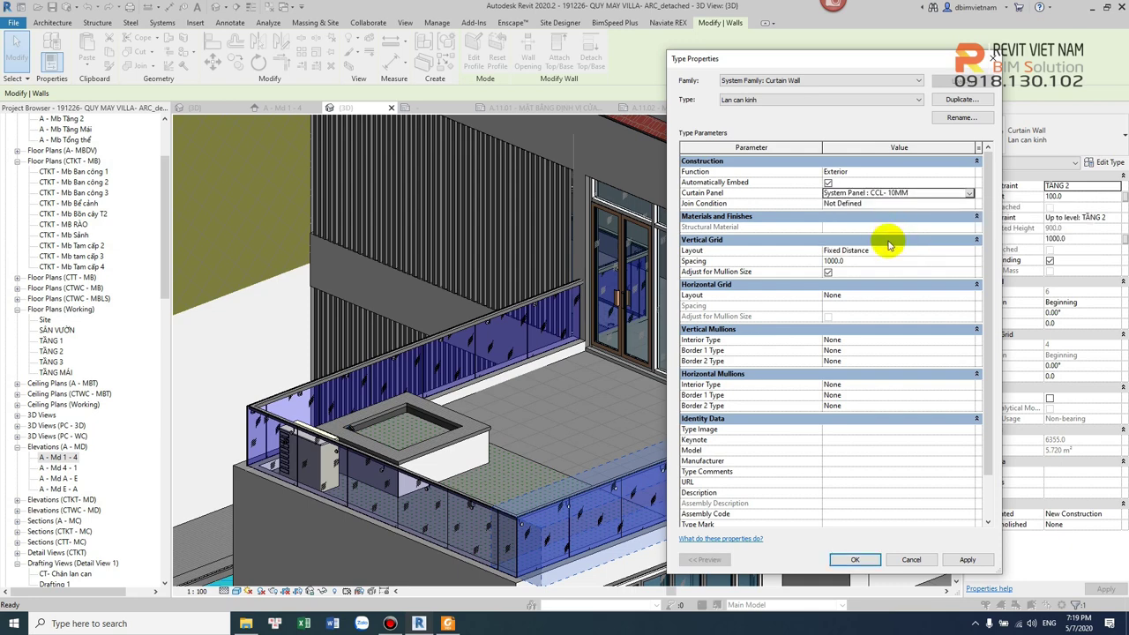
left_click(858, 559)
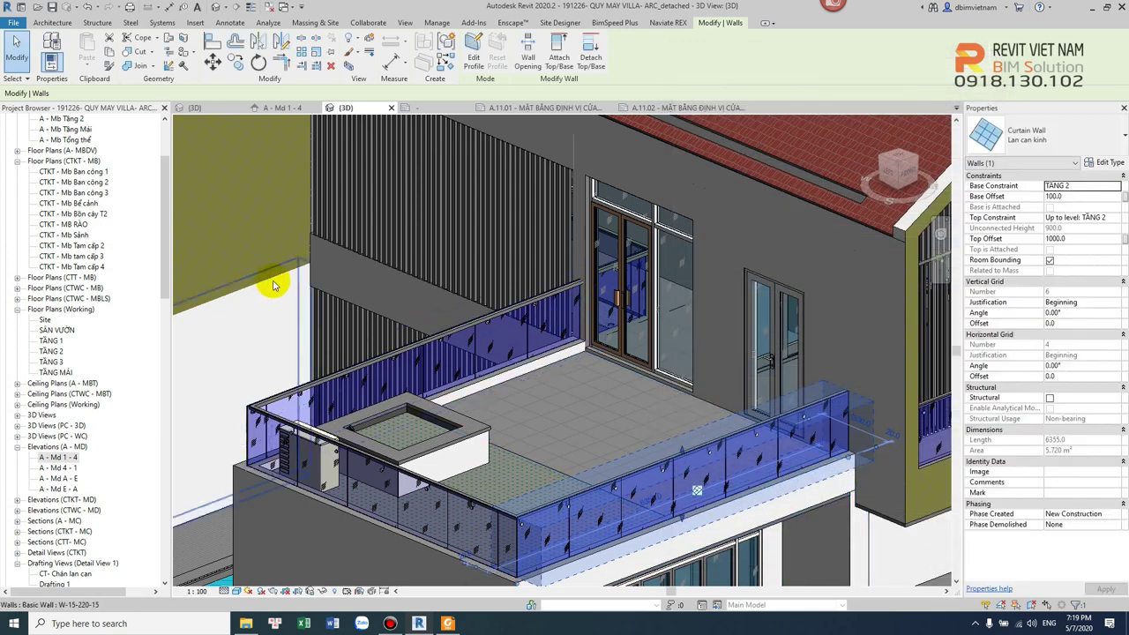
double_click(62, 457)
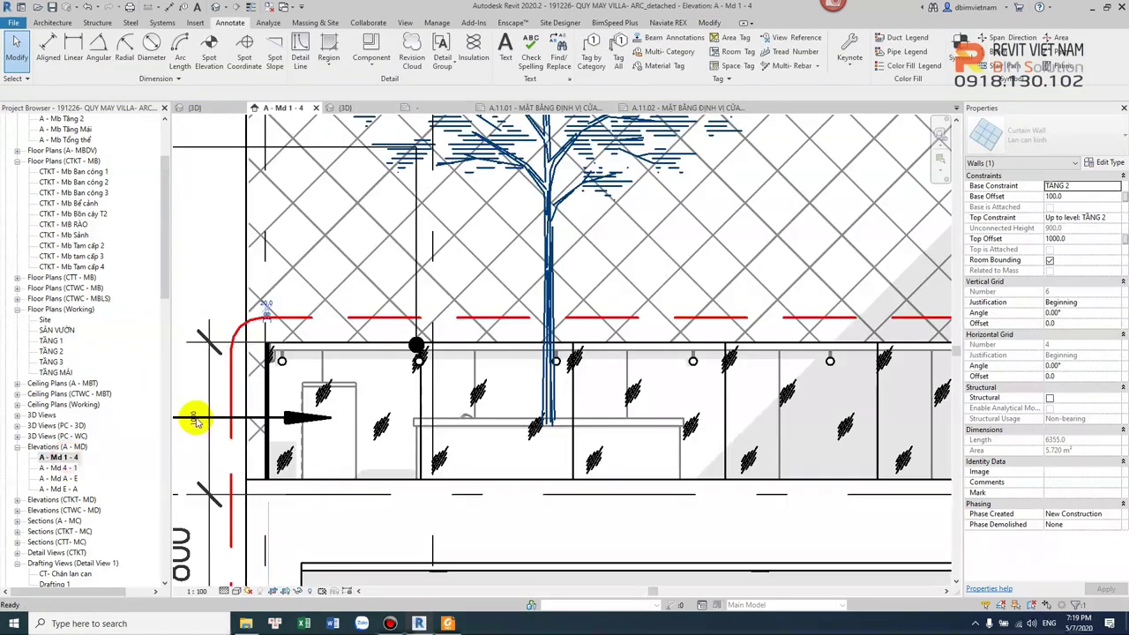
Place a KCL-101 material tag on the low wall panel, set to its left
middle_click_drag(404, 367, 529, 367)
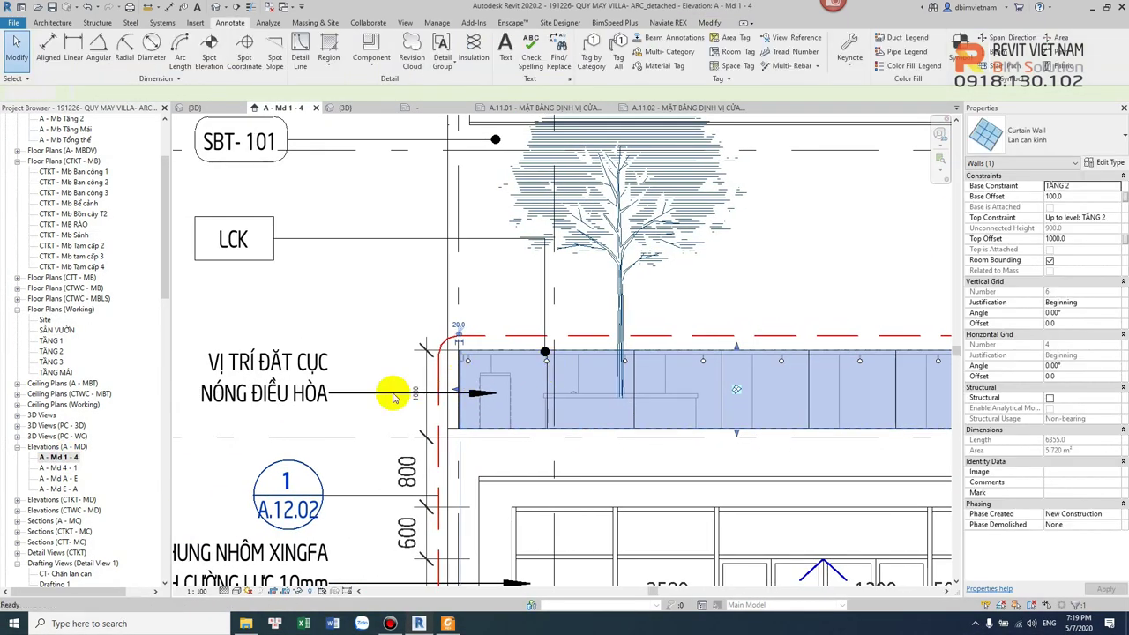
left_click(358, 403)
key("Escape")
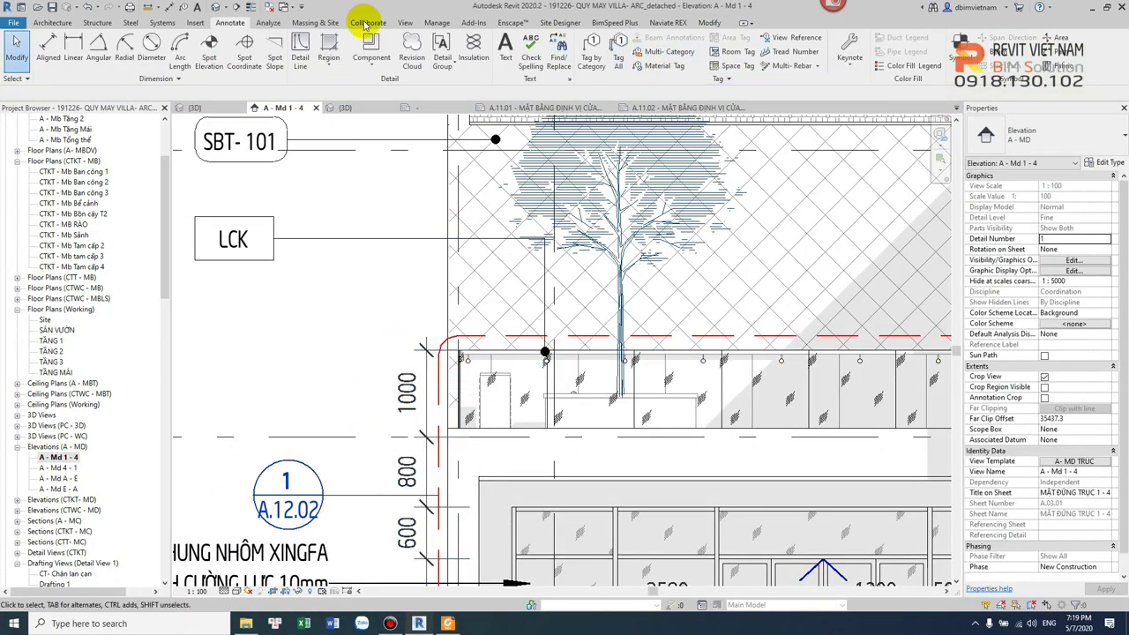
left_click(668, 64)
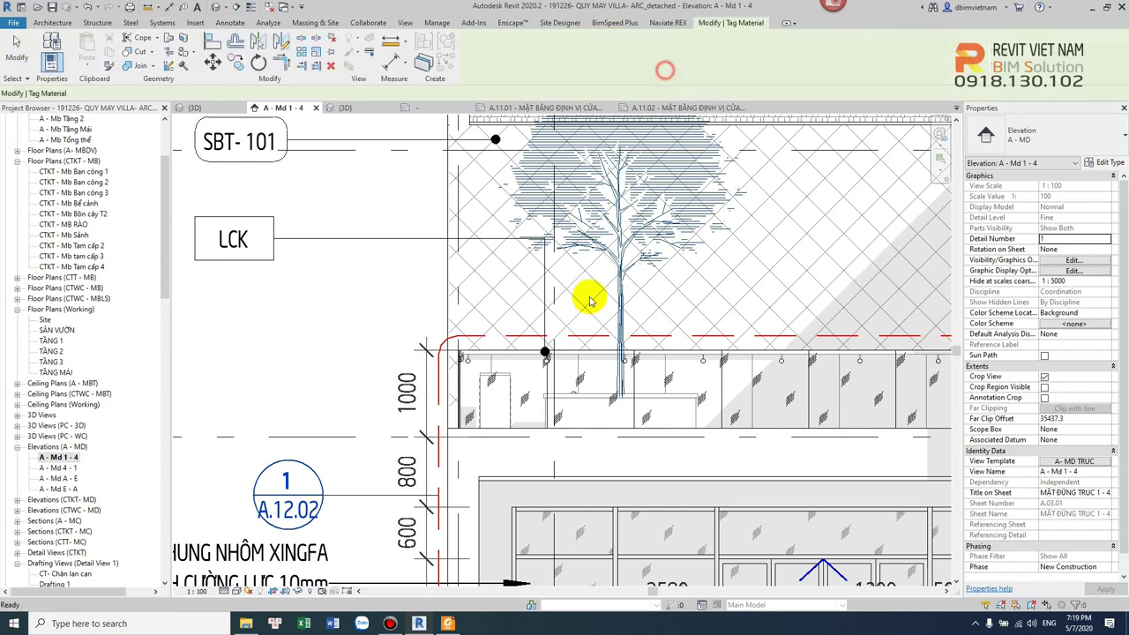
left_click(525, 385)
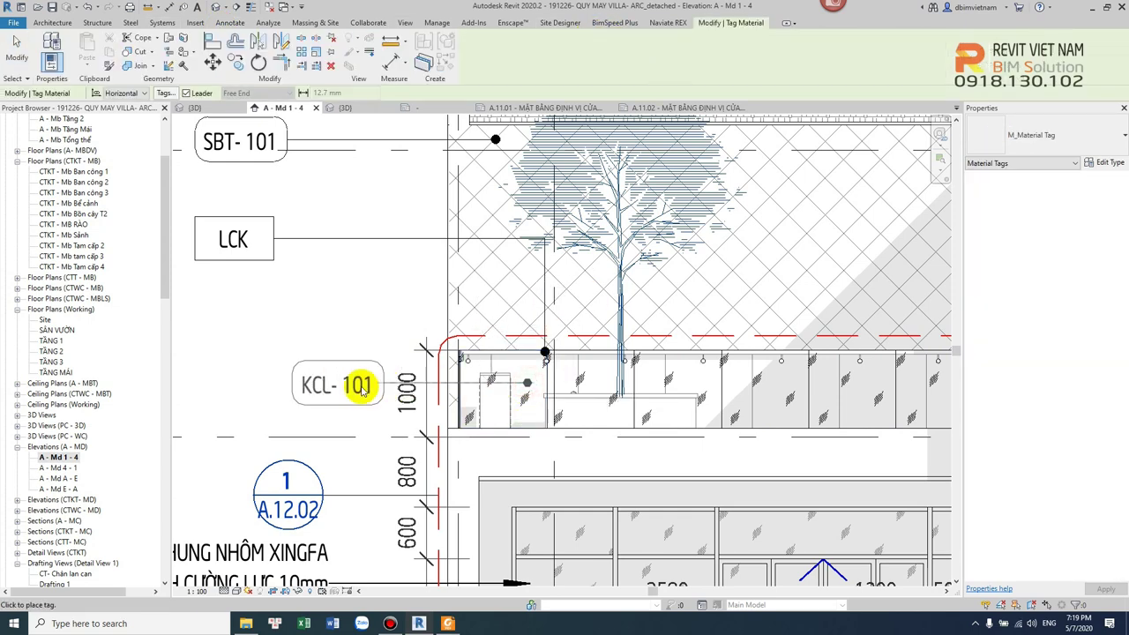
left_click(289, 385)
key("Escape")
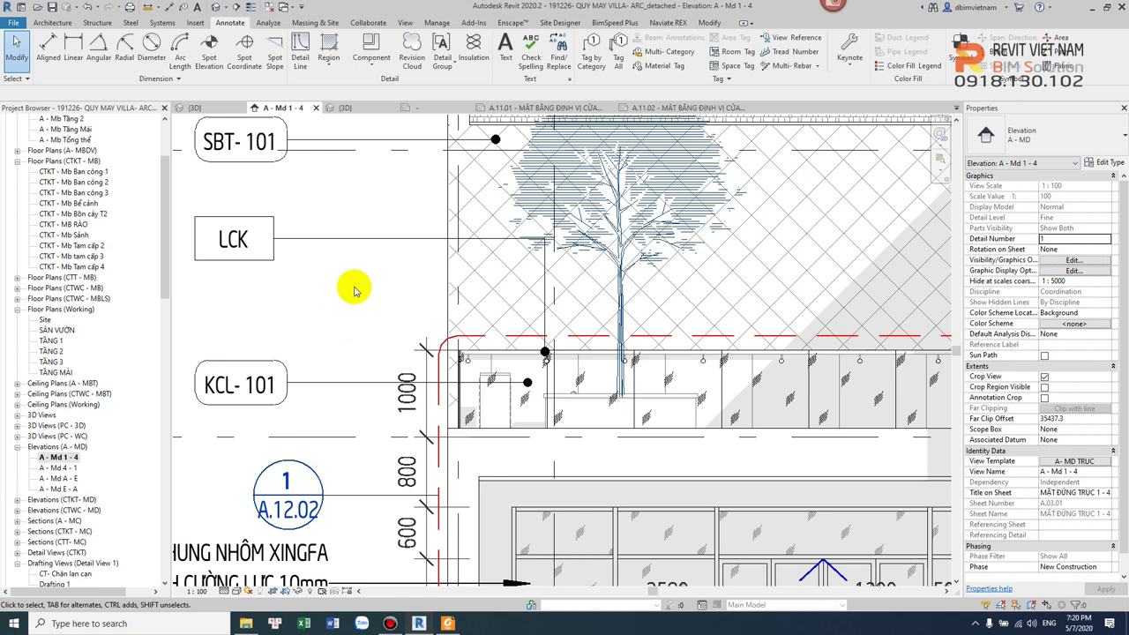
Delete the LCK railing tag and check the KCL-101 tag remains
scroll(441, 258, "down", 3)
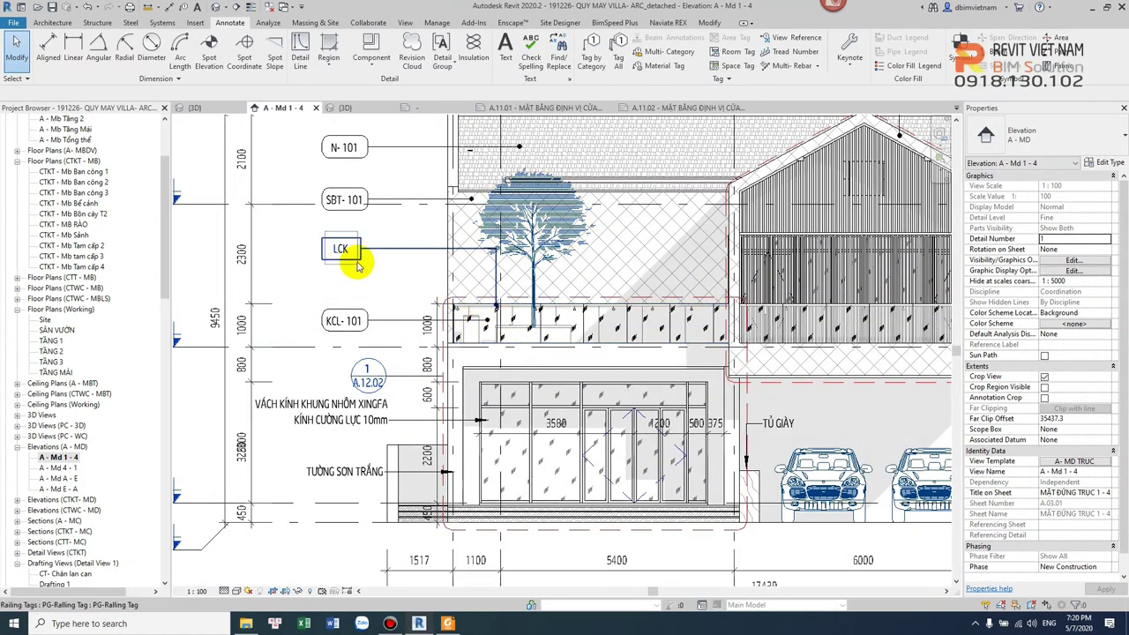
scroll(369, 254, "up", 2)
left_click(403, 243)
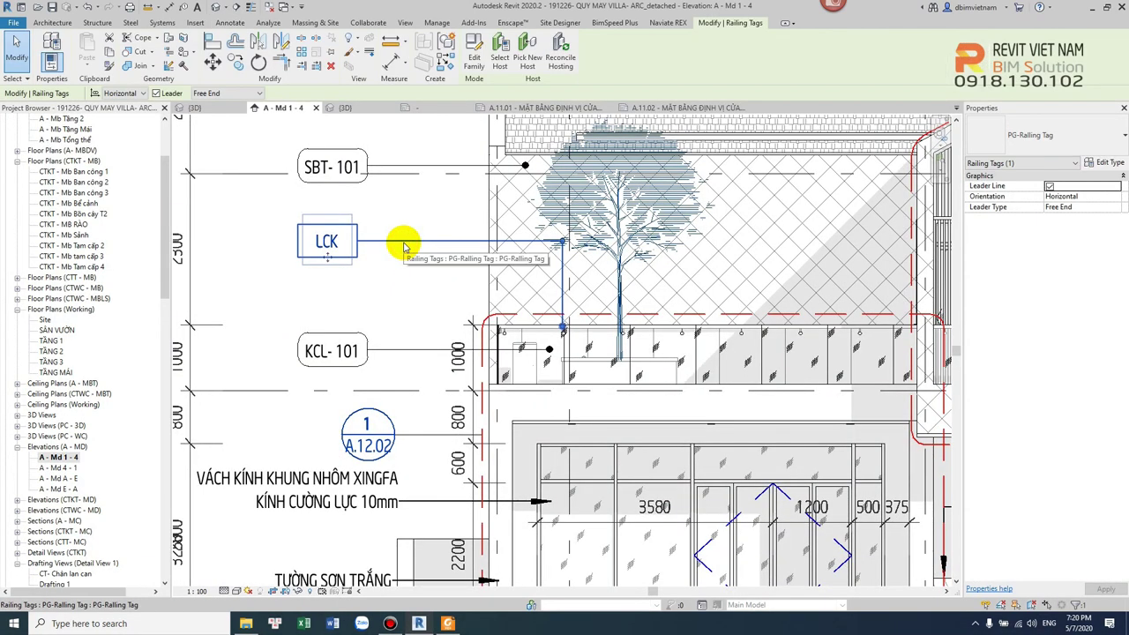
key("Delete")
scroll(411, 350, "up", 2)
scroll(379, 353, "down", 2)
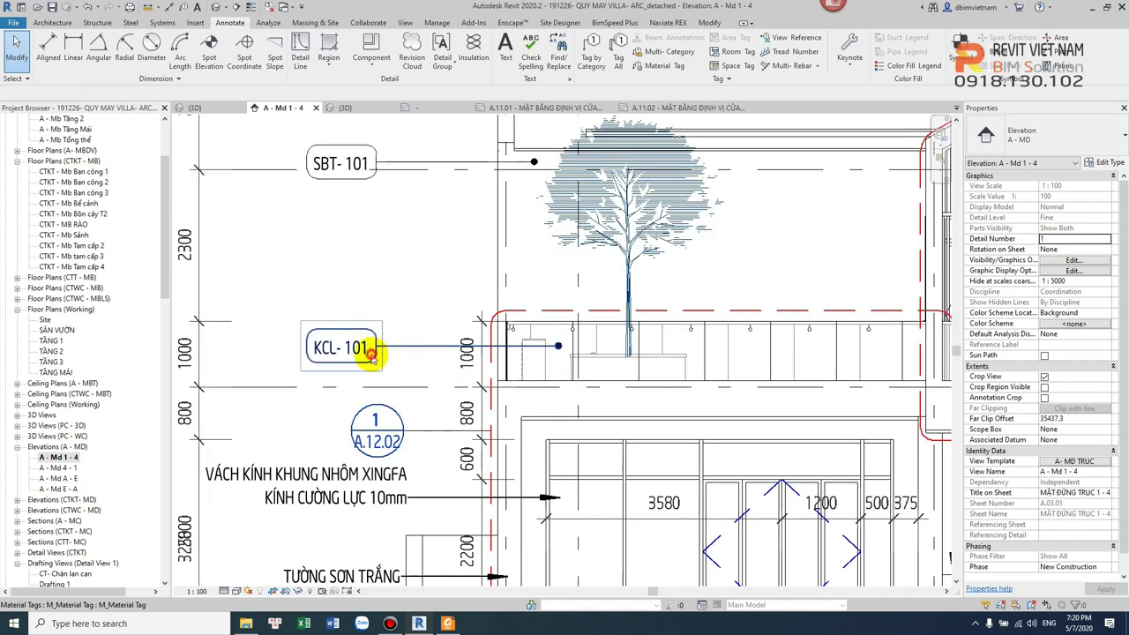
left_click(333, 354)
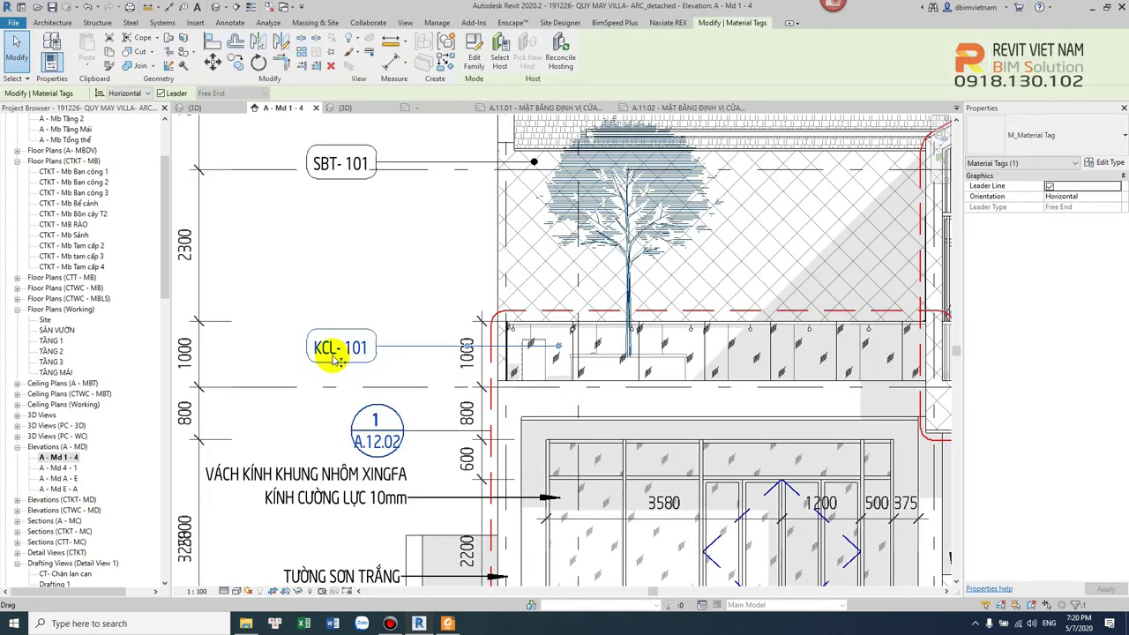
left_click(427, 356)
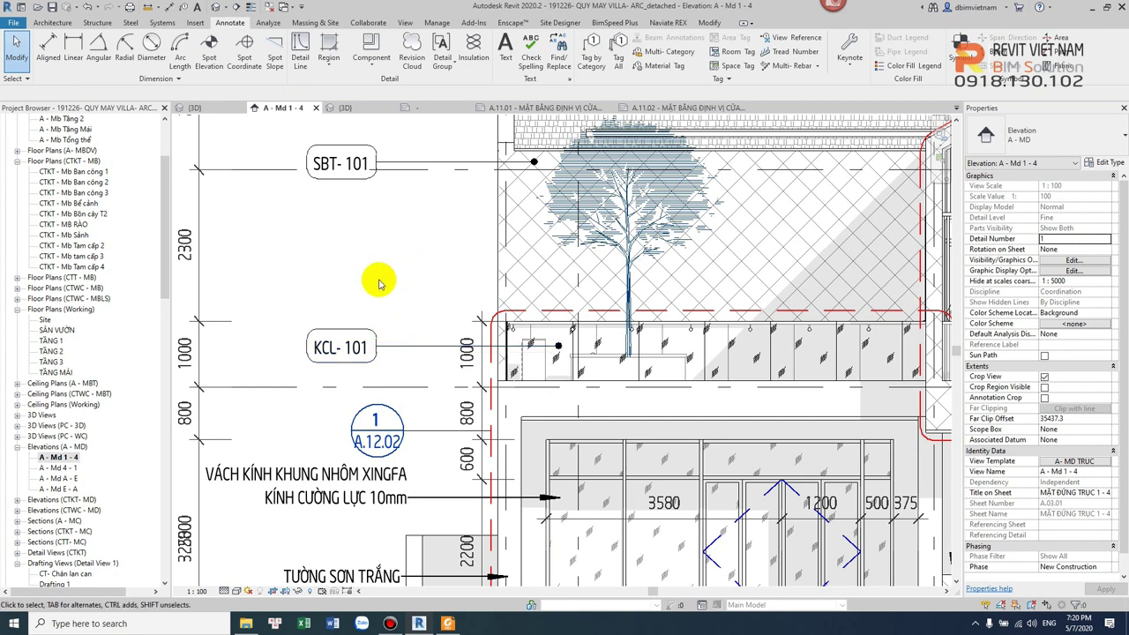
scroll(377, 264, "down", 2)
scroll(401, 317, "up", 2)
Zoom to the VÁCH KÍNH KHUNG NHÔM XINGFA note, enter text editing, and highlight both lines
scroll(416, 368, "up", 2)
left_click(413, 355)
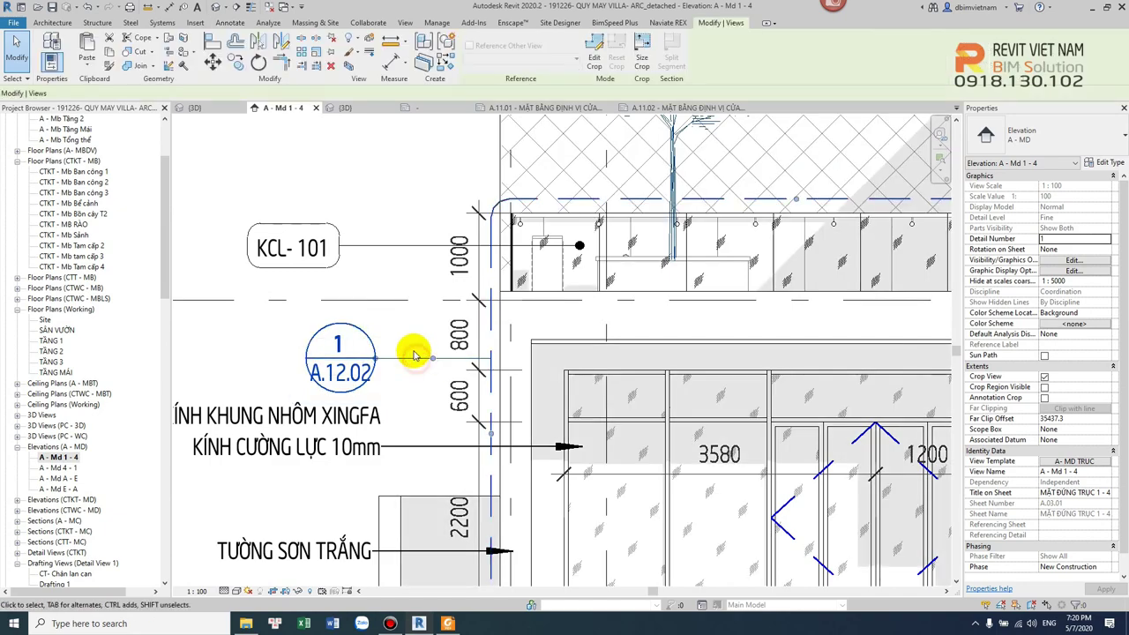
scroll(388, 326, "down", 2)
middle_click_drag(379, 311, 367, 302)
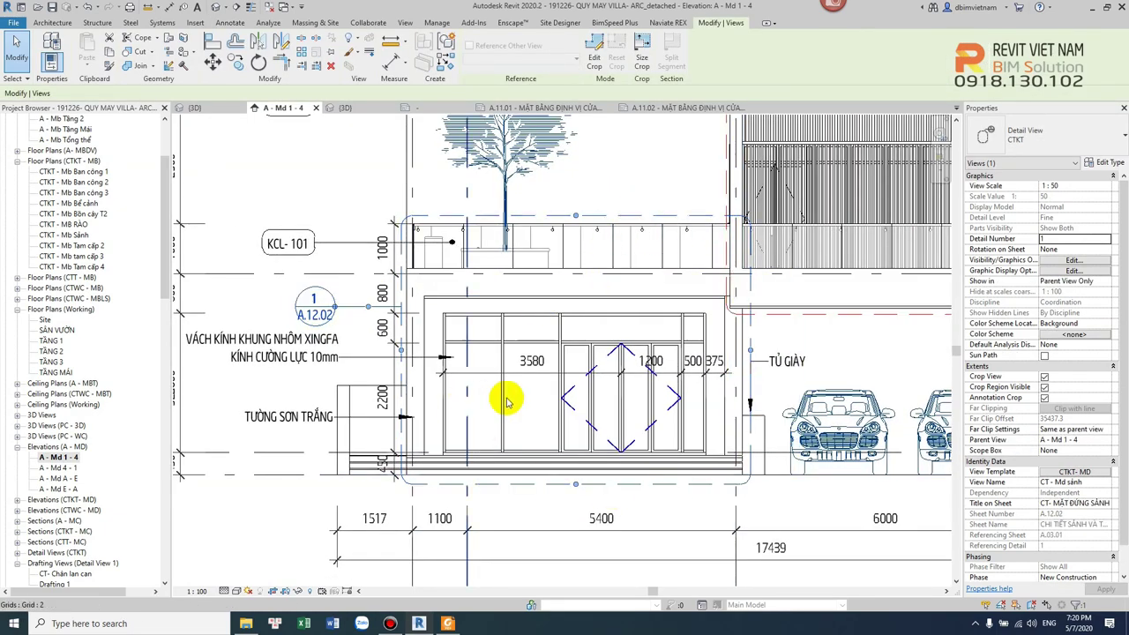
scroll(520, 375, "up", 1)
scroll(526, 379, "up", 1)
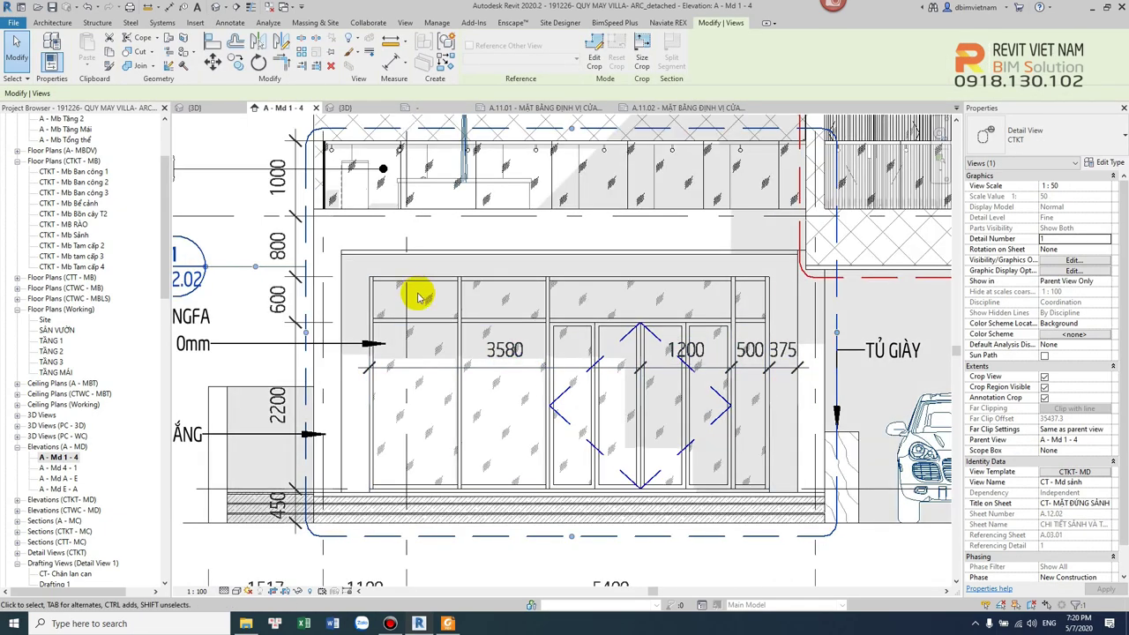
scroll(476, 315, "down", 1)
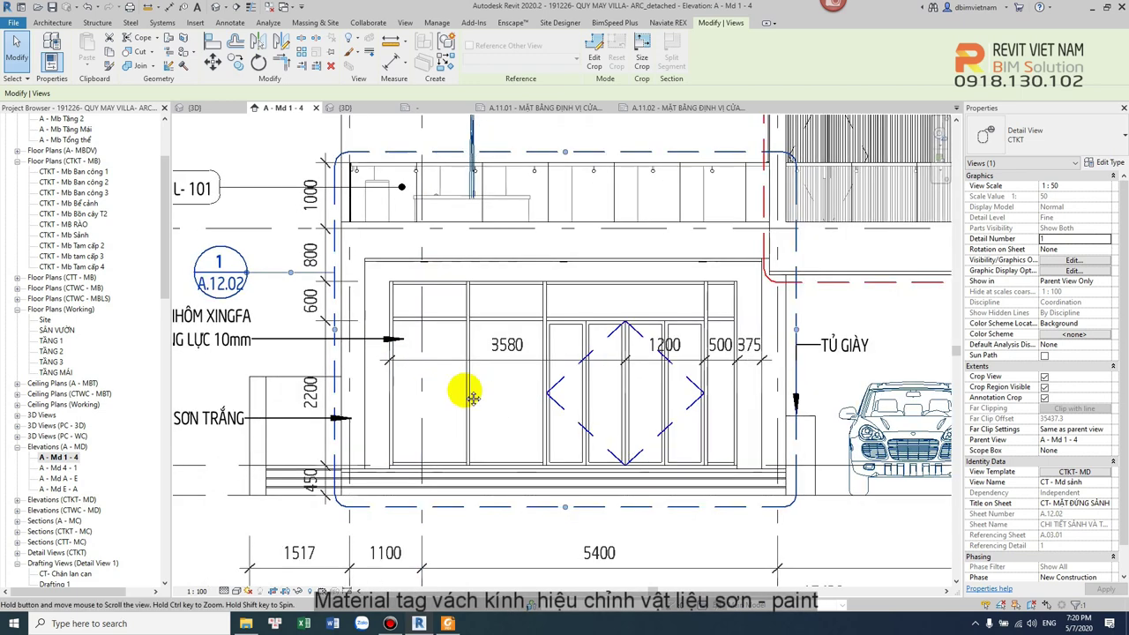
middle_click_drag(462, 390, 590, 386)
left_click(441, 324)
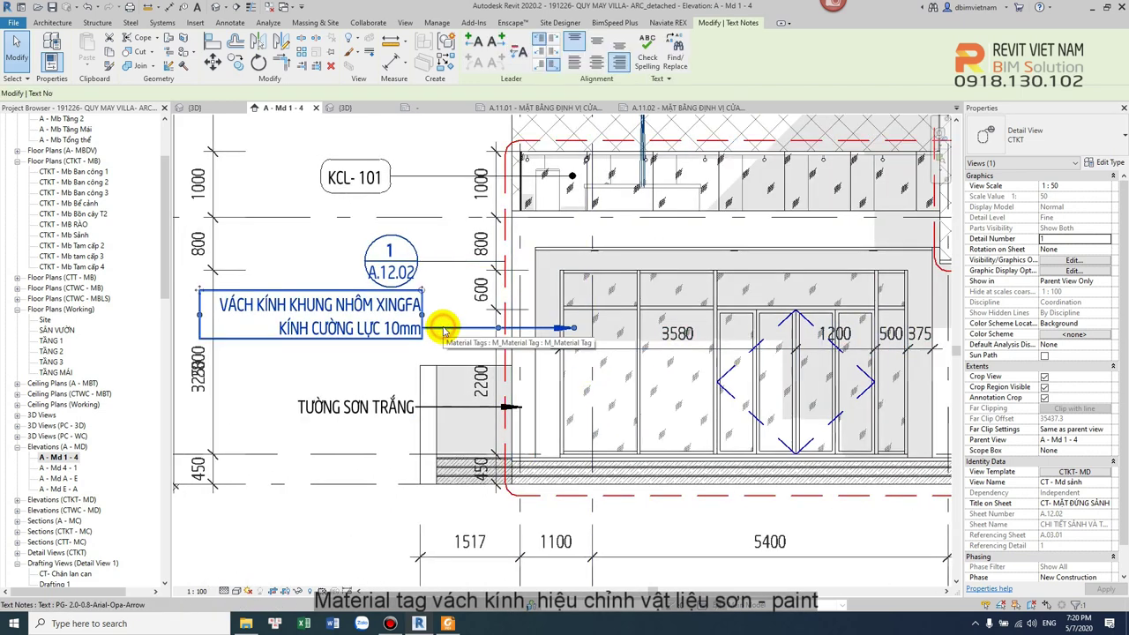
double_click(313, 309)
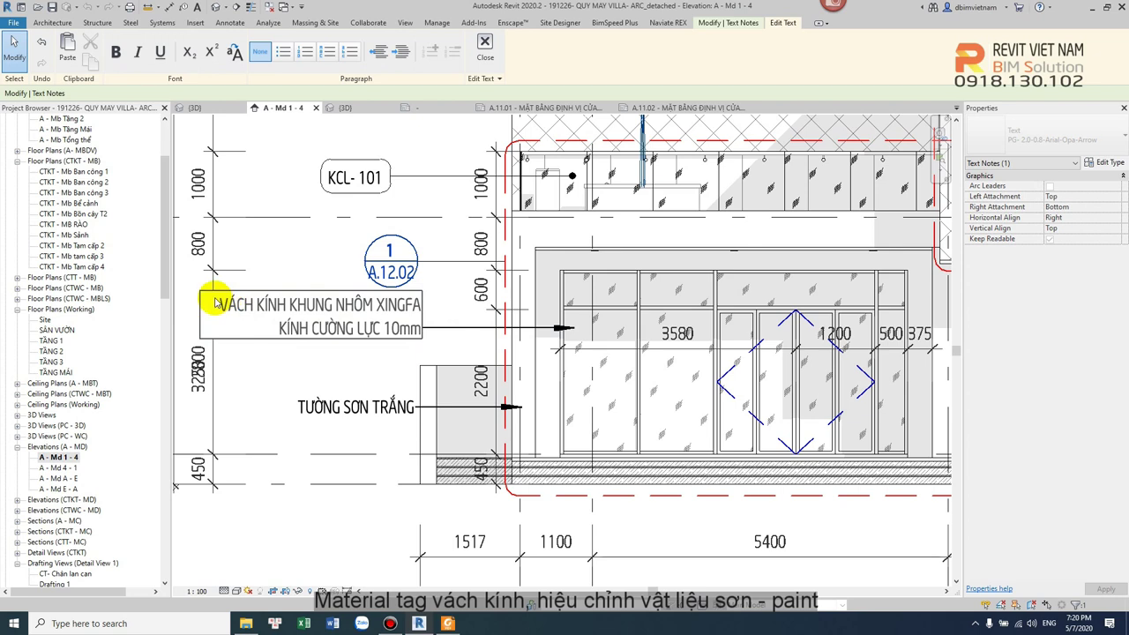
left_click_drag(216, 303, 422, 306)
left_click_drag(347, 323, 435, 329)
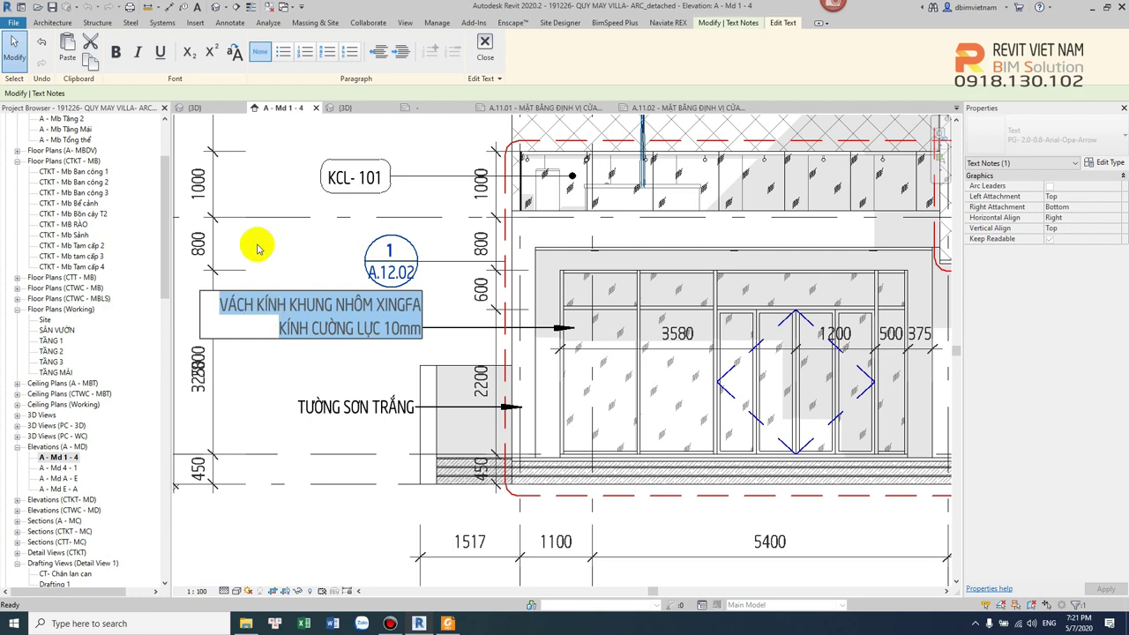
Insert 'HỆ' after NHÔM and 'HOẶC TƯƠNG ĐƯƠNG' after 10mm in the glass wall note
left_click(302, 316)
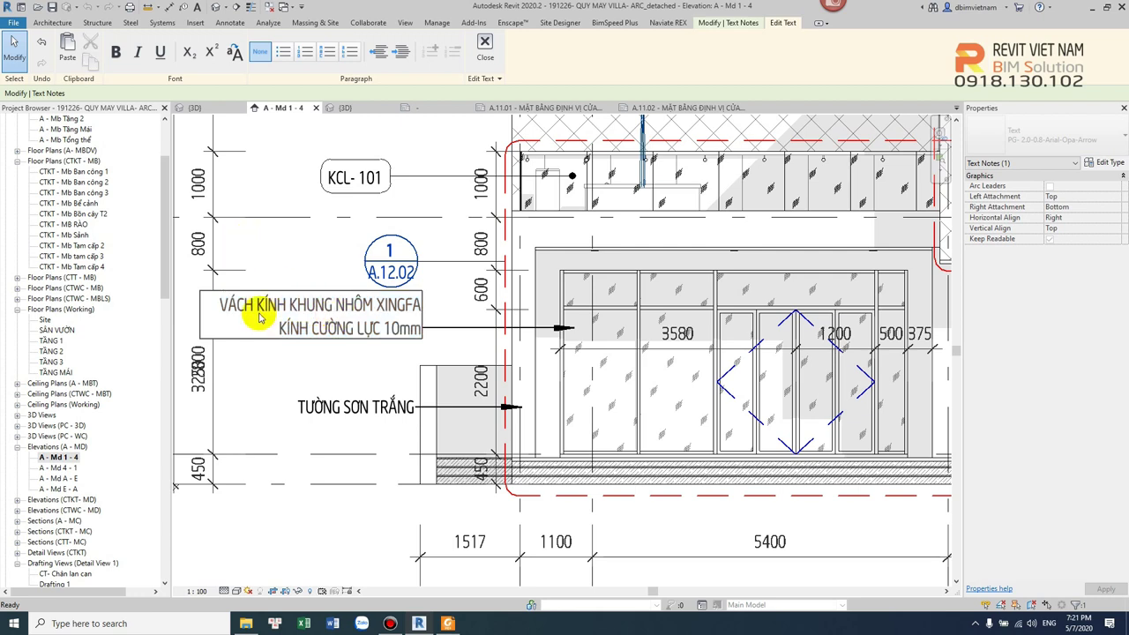
mouse_move(221, 310)
left_mouse_down()
mouse_move(380, 311)
mouse_move(297, 308)
left_mouse_up()
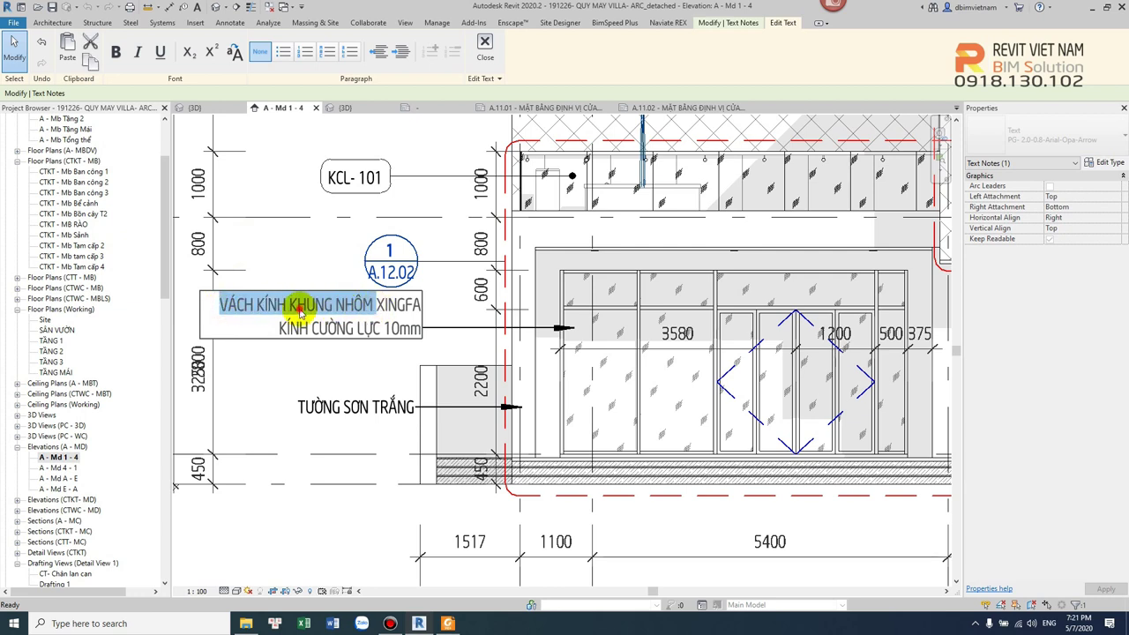
left_click(297, 309)
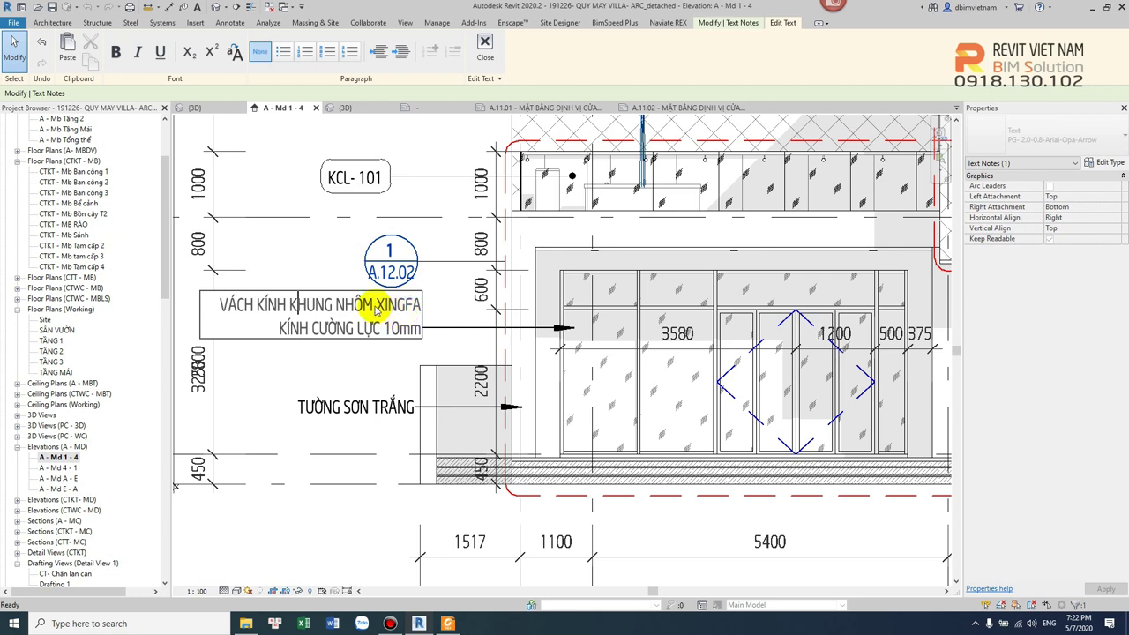
type("HE")
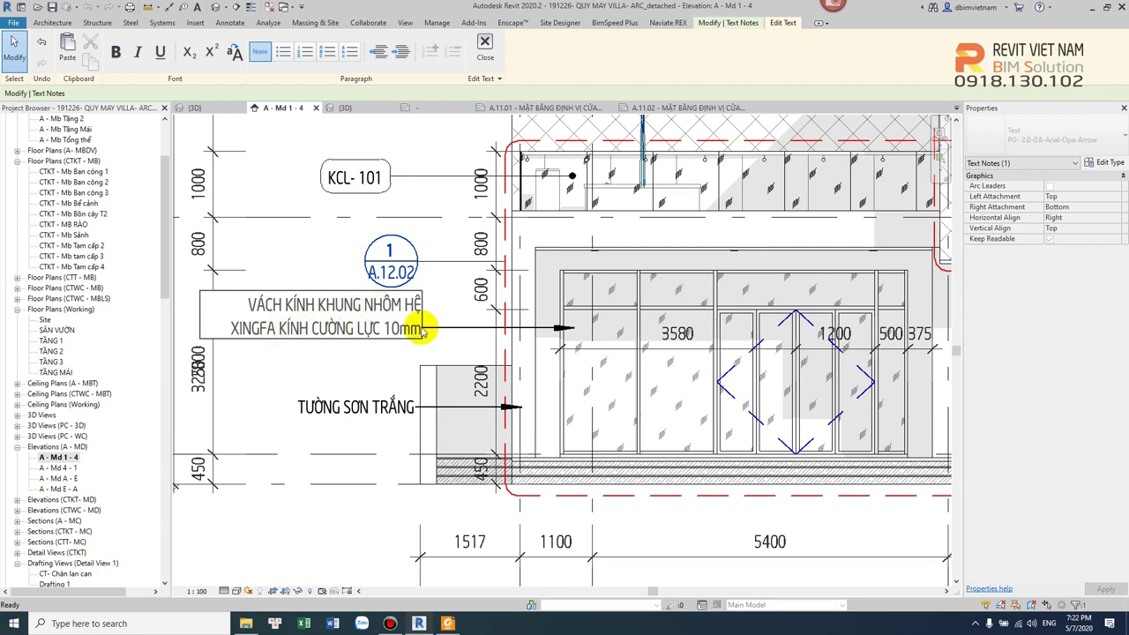
type("HOẶC TƯƠNG")
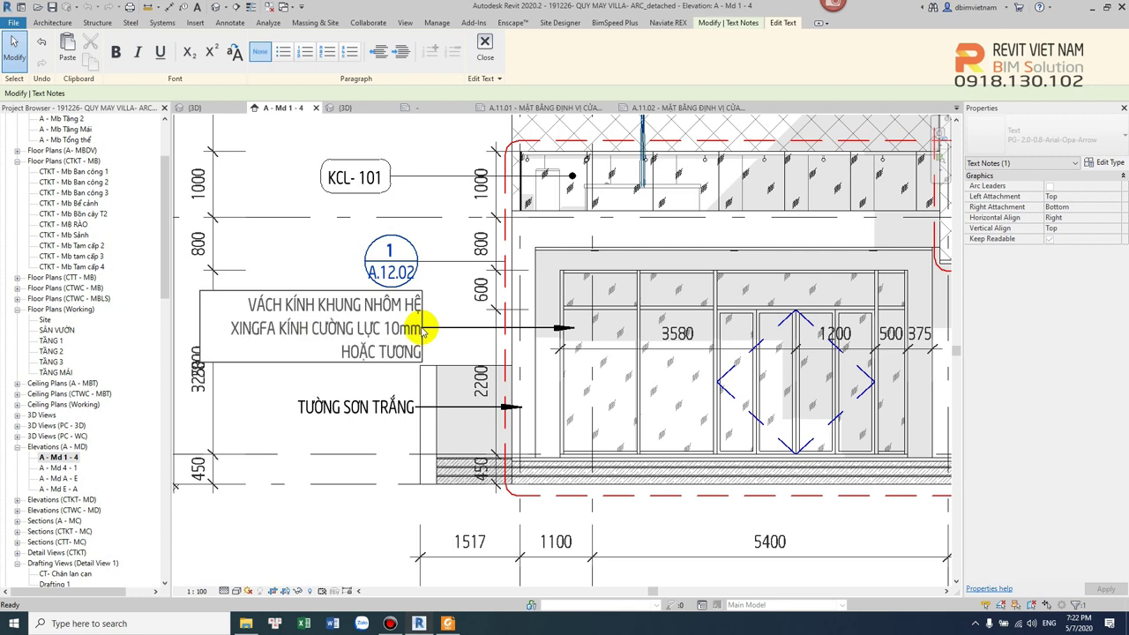
type(" ĐƯƠNG")
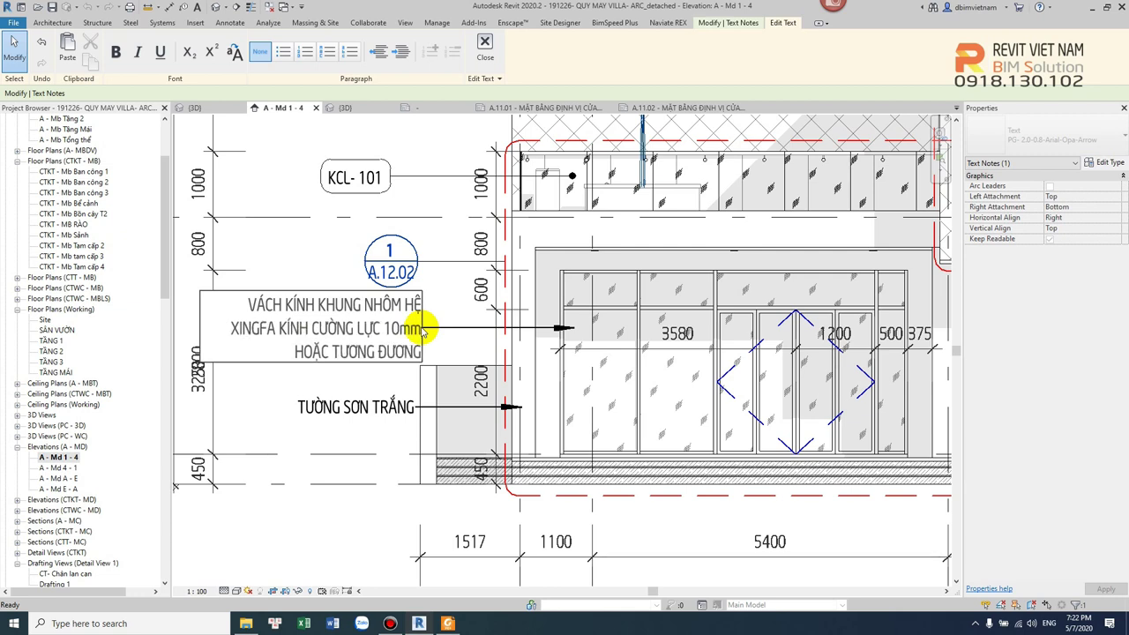
left_click(517, 349)
Reattach the note's leader to its last line, HOẶC TƯƠNG ĐƯƠNG
left_click(448, 330)
mouse_move(561, 332)
left_mouse_down()
mouse_move(573, 331)
mouse_move(572, 352)
left_mouse_up()
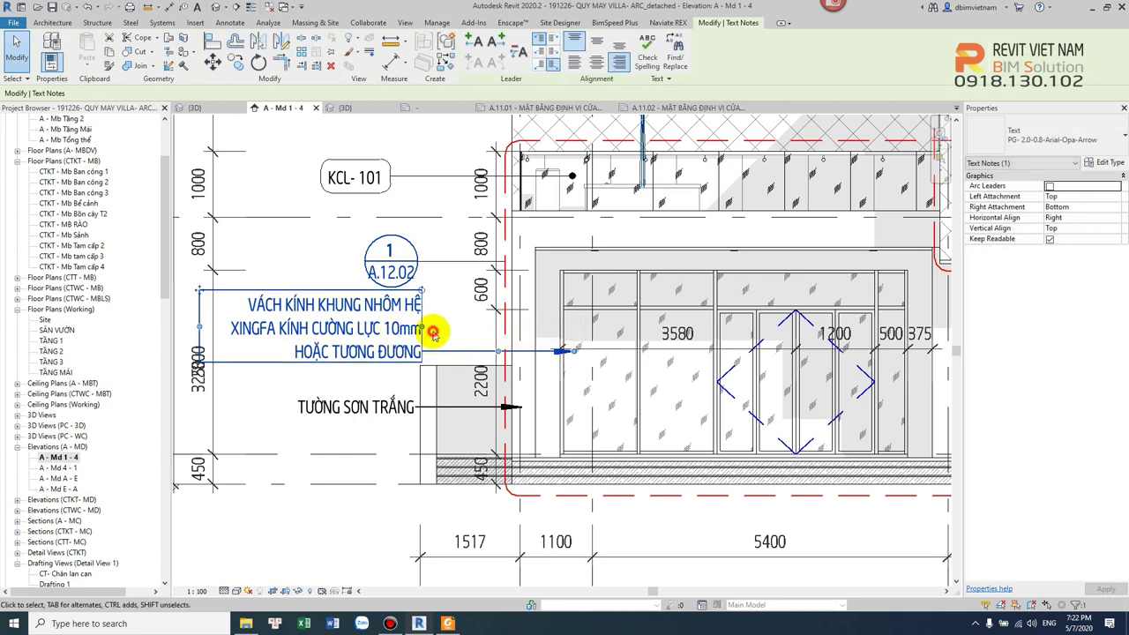
left_click(433, 332)
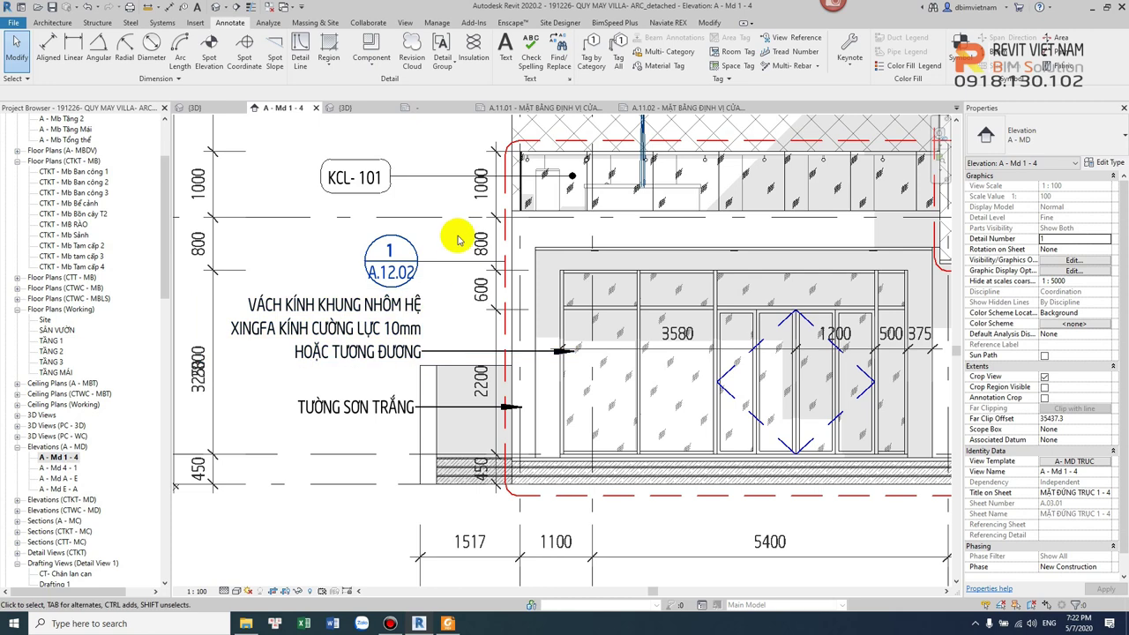
left_click(355, 333)
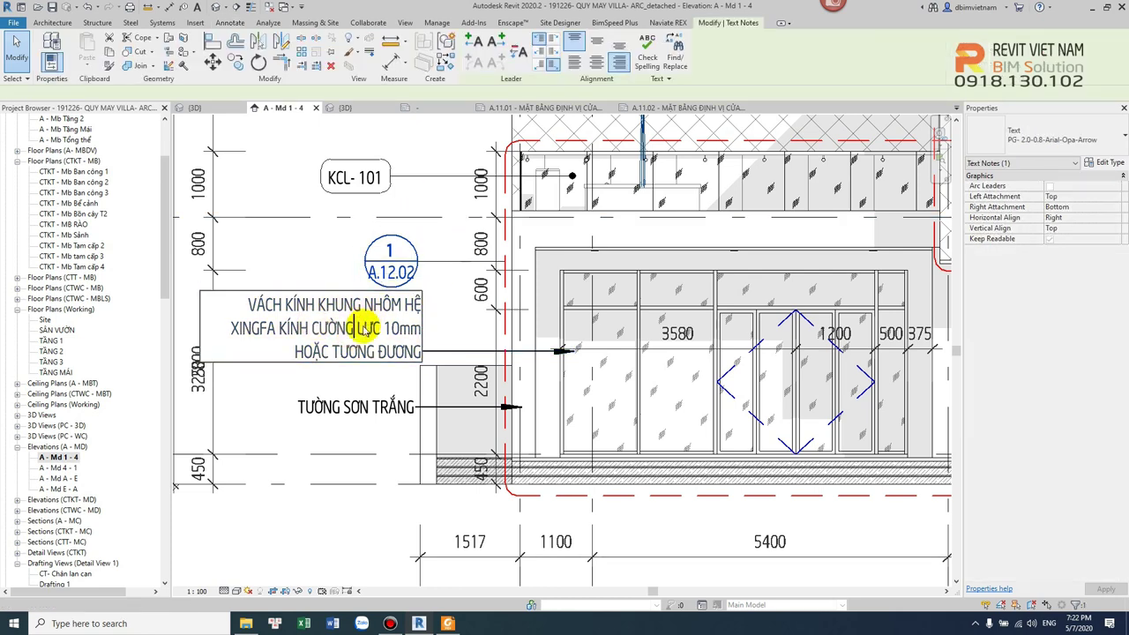
Reopen the glass wall note to review its full text, then deselect it
double_click(354, 333)
left_click_drag(249, 305, 422, 352)
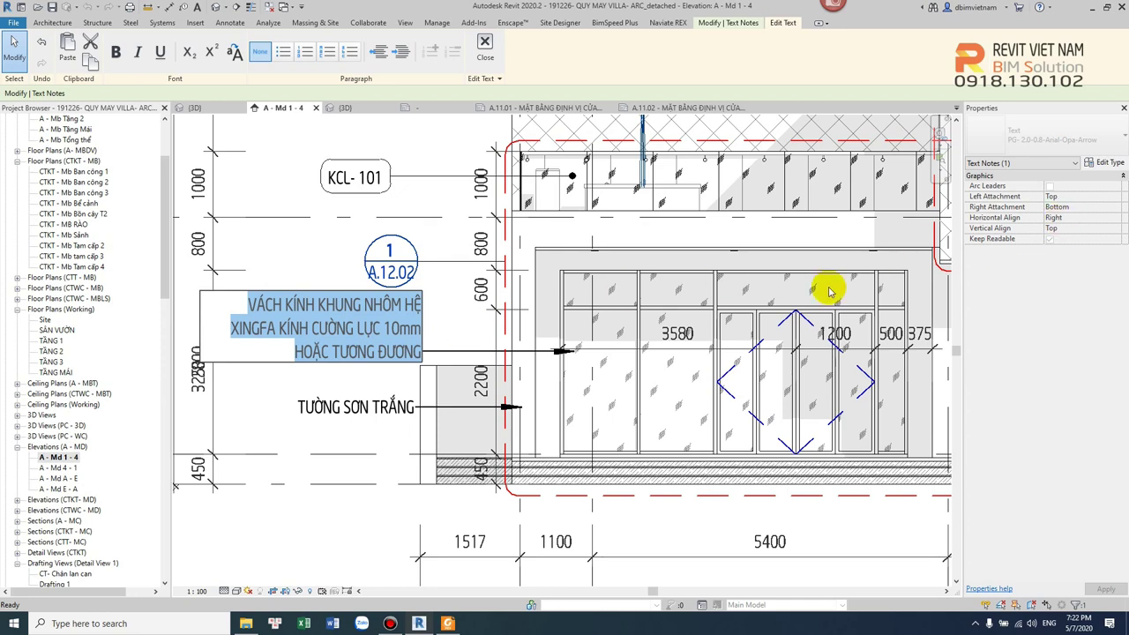
left_click(617, 361)
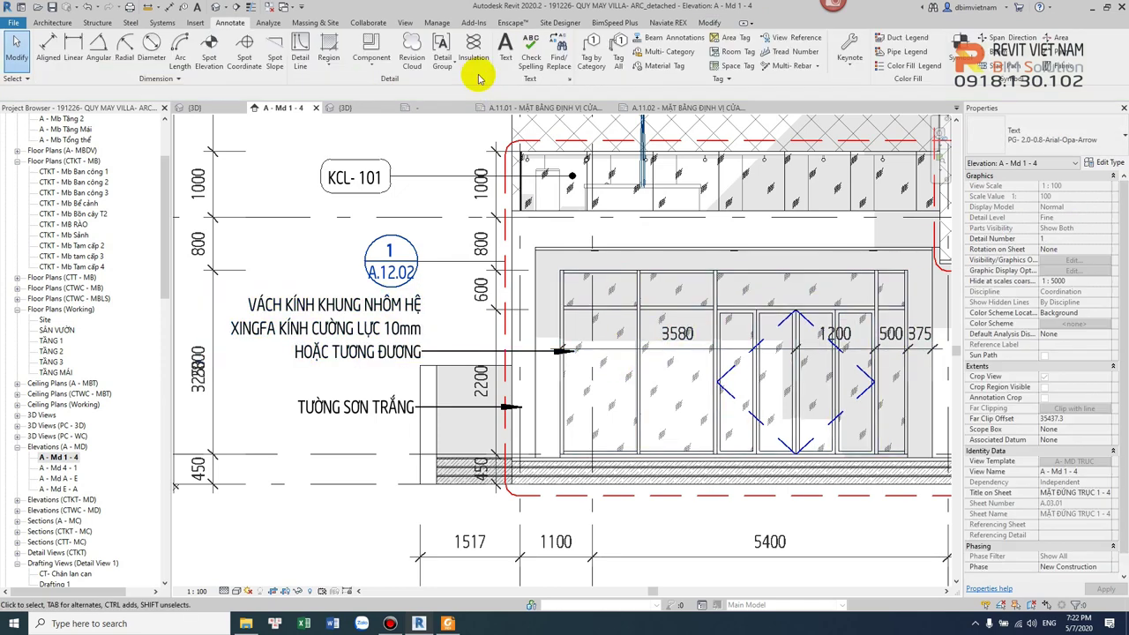
Place a material tag on the glazed panel, set down left of the glass wall
left_click(658, 65)
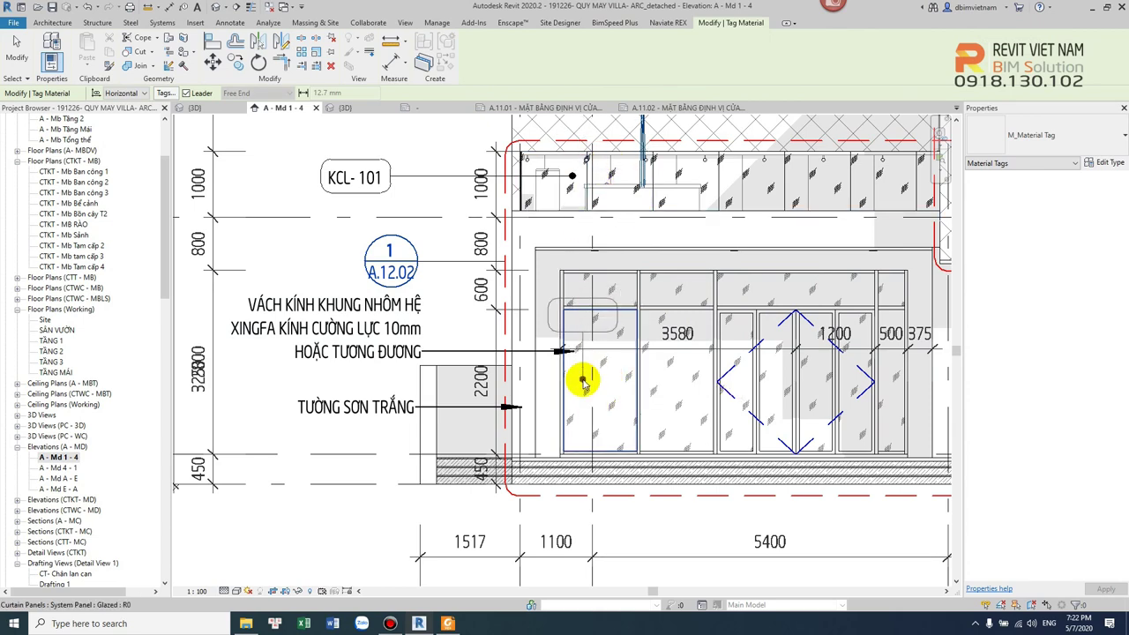
scroll(609, 393, "down", 2)
left_click(622, 401)
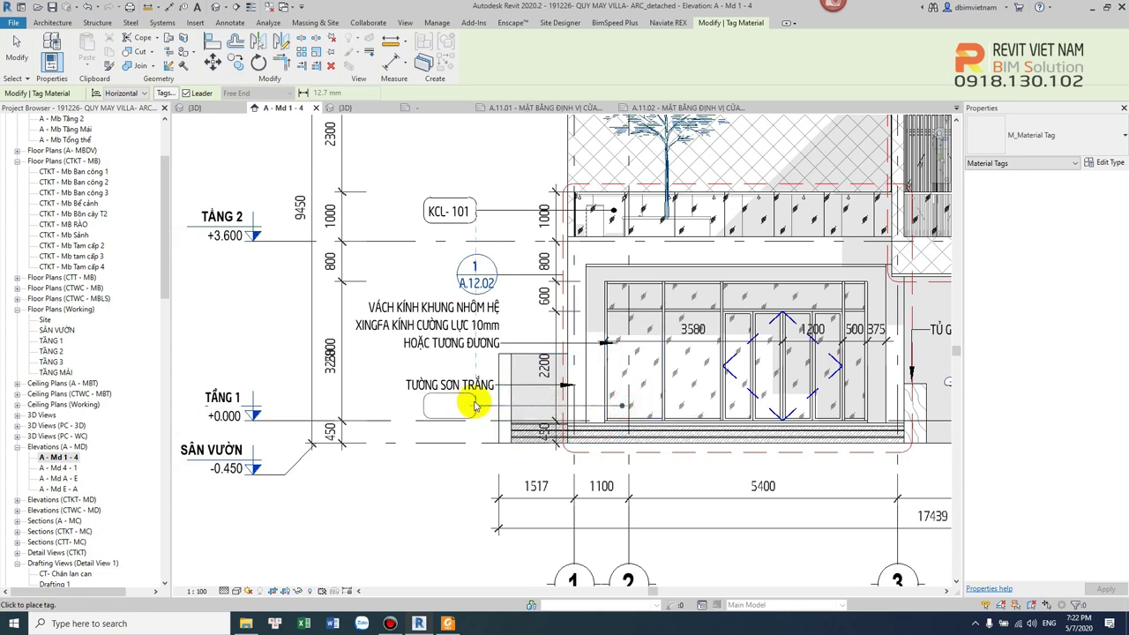
left_click(474, 404)
key("Escape")
key("Escape")
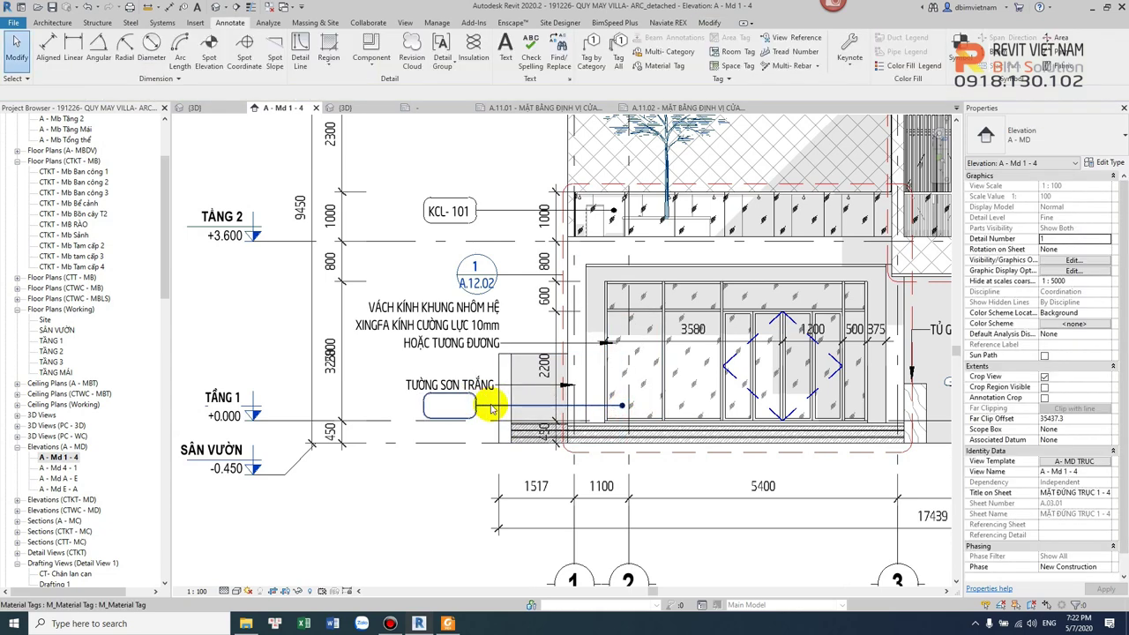
Select the glazed curtain panel and keep its type as Glazed in Type Properties
key("Tab")
key("Tab")
key("Tab")
left_click(657, 360)
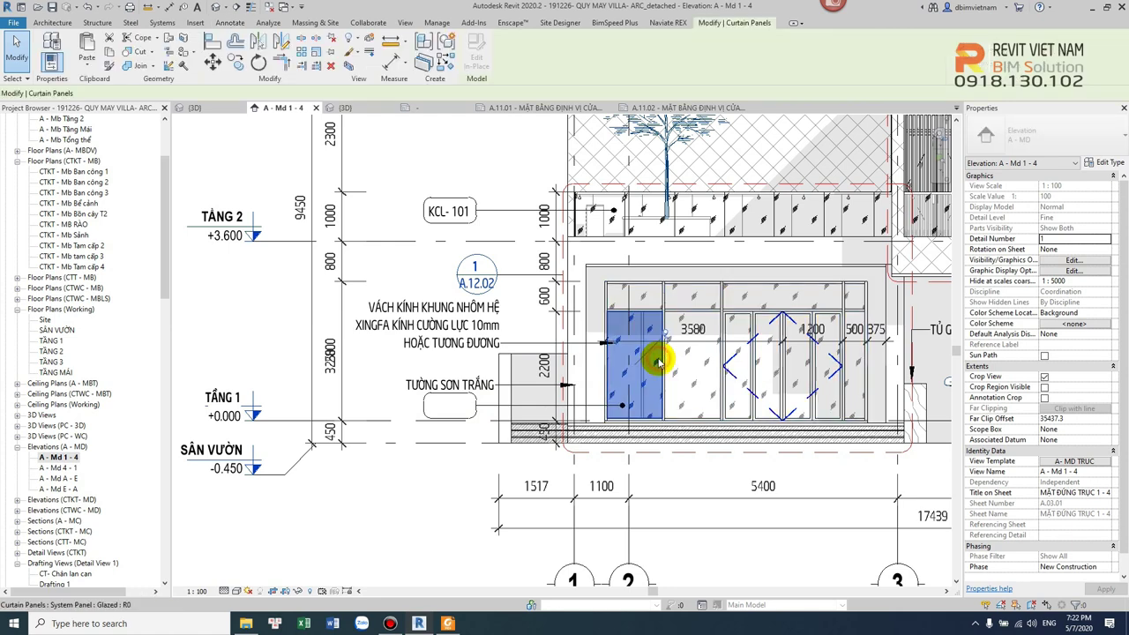
left_click(1105, 162)
left_click(751, 99)
left_click(752, 104)
left_click(746, 104)
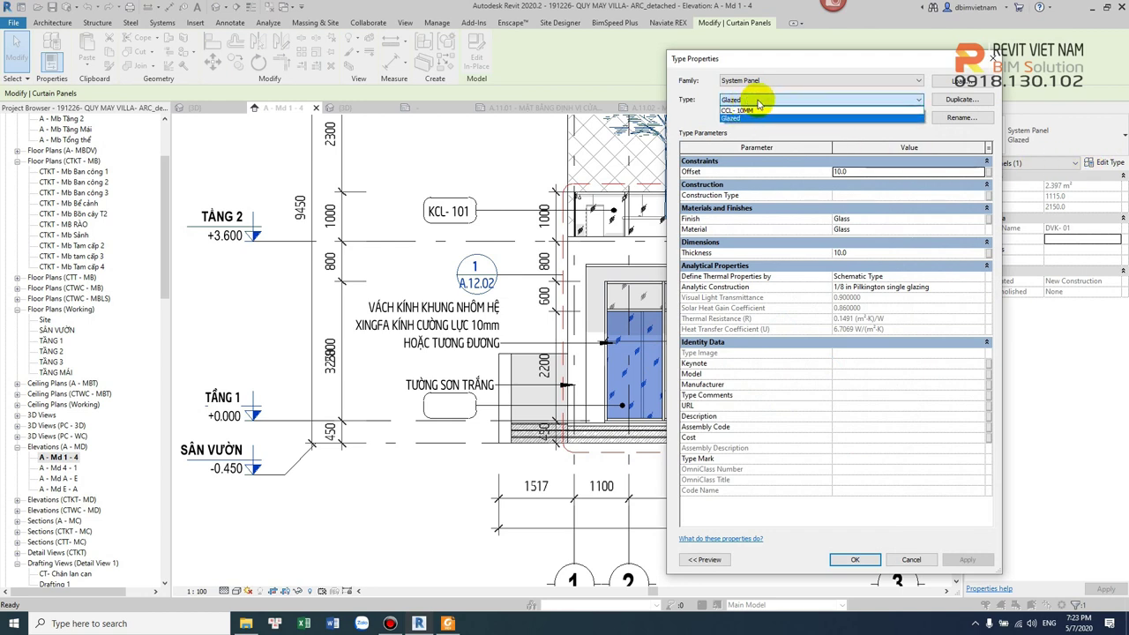
left_click(757, 104)
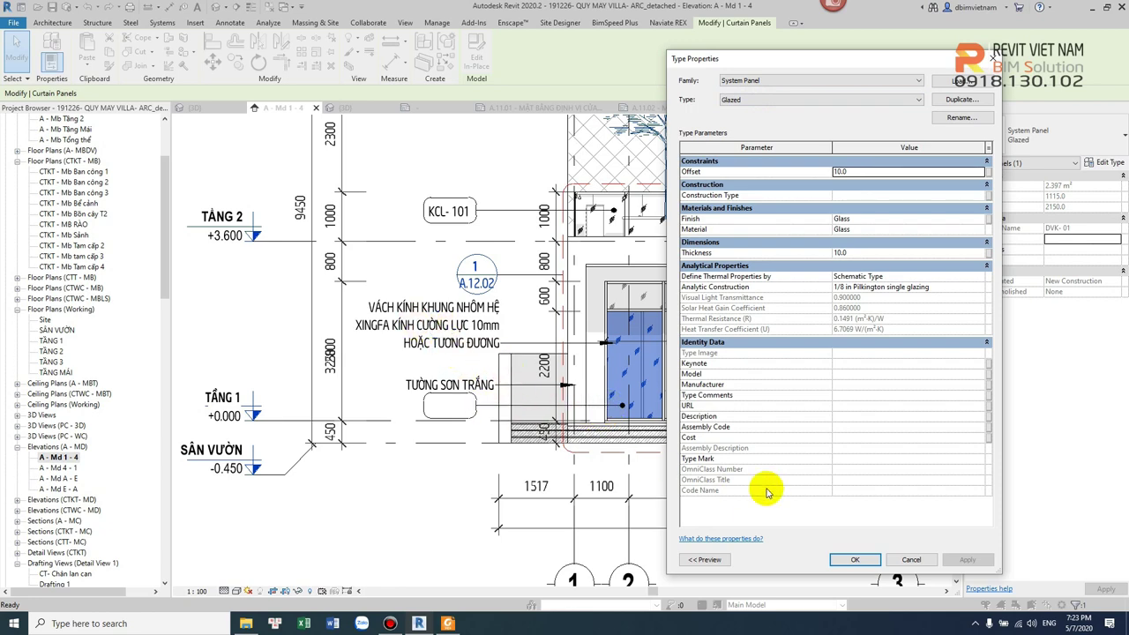
key("Escape")
key("Escape")
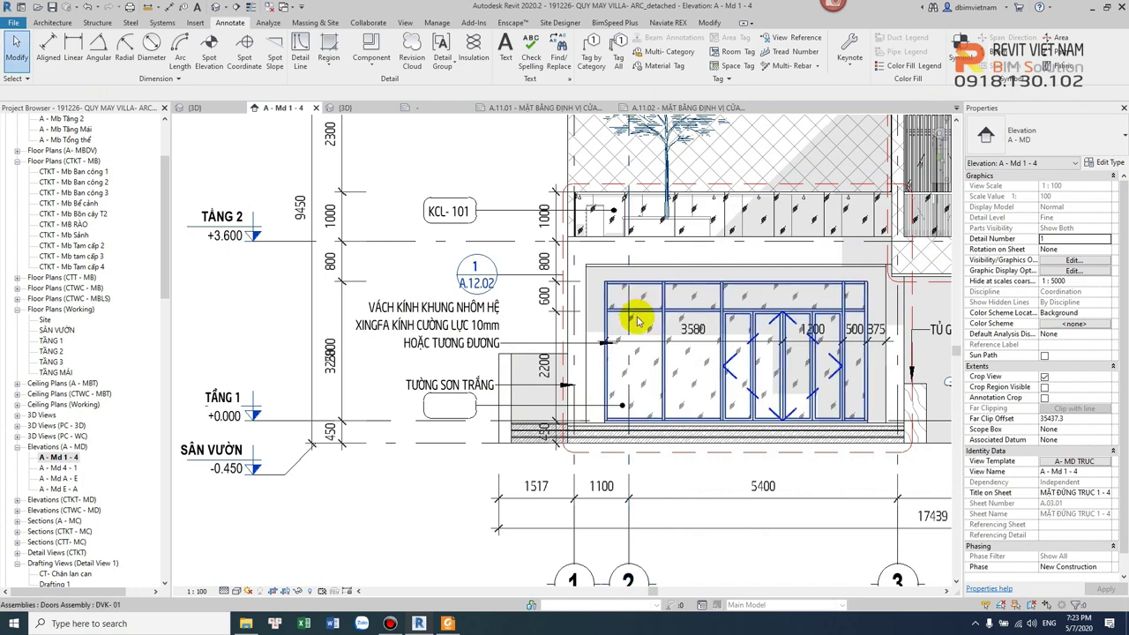
Tag the storefront door assembly as DVK-01 with the TG tag command
key("t")
key("g")
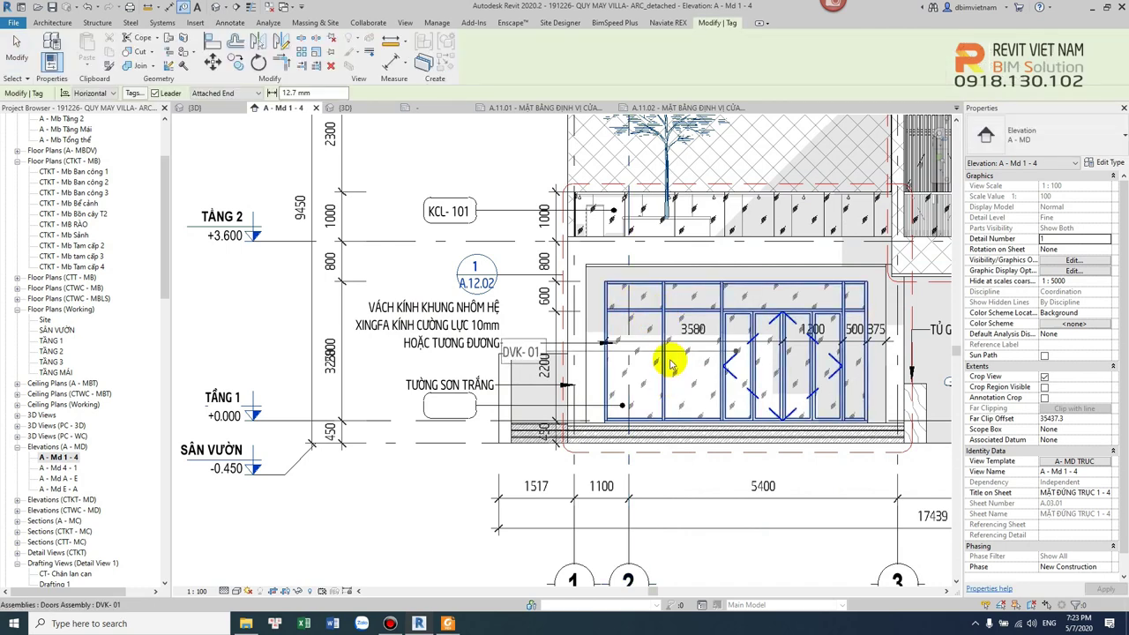
left_click(640, 379)
key("Escape")
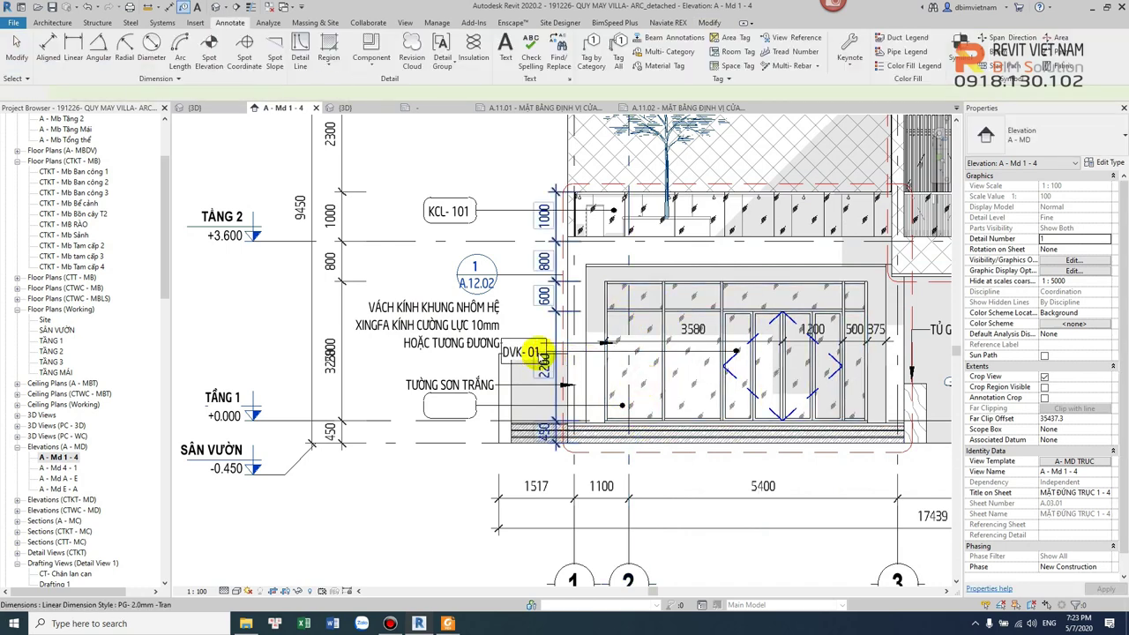
Move the DVK-01 tag left beside the wall
left_click(461, 350)
left_click(597, 345)
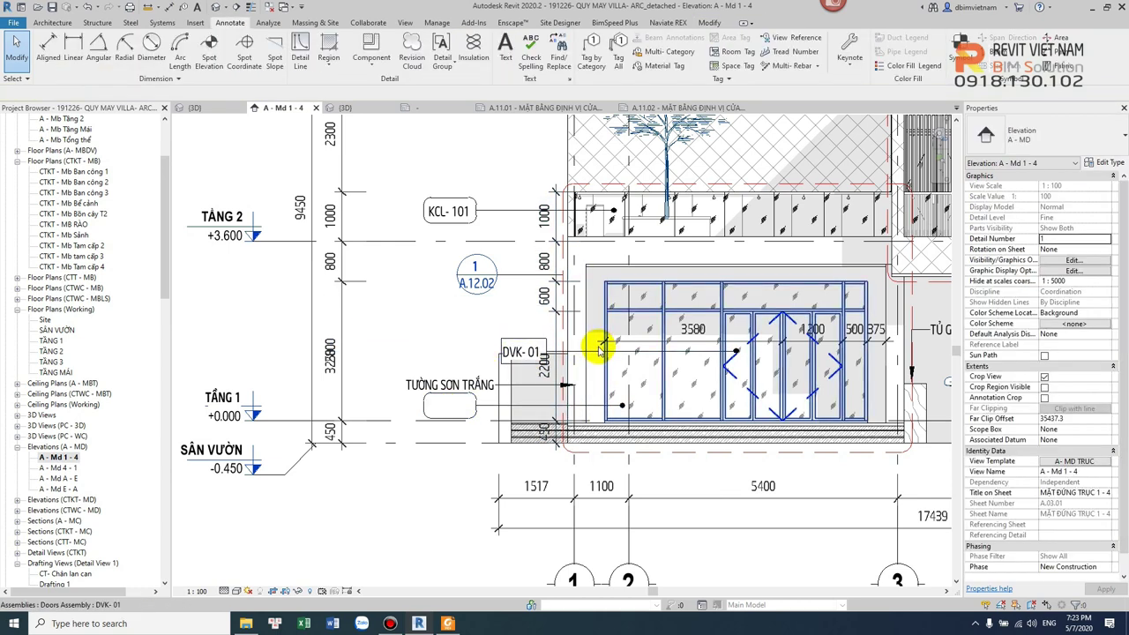
left_click(521, 353)
left_click_drag(469, 365, 400, 364)
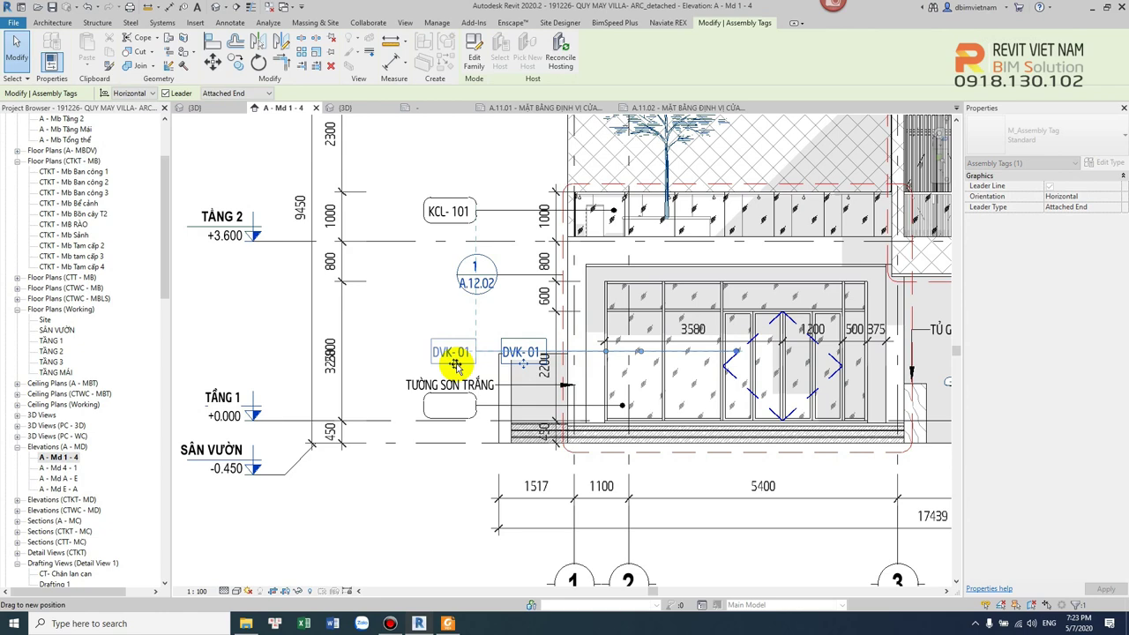
scroll(695, 364, "up", 2)
key("Left")
key("Left")
key("Left")
key("Left")
key("Left")
key("Escape")
scroll(741, 344, "down", 2)
Set the DVK-01 tag's leader to Free End, point it at the storefront glass, and align the tag
left_click(731, 345)
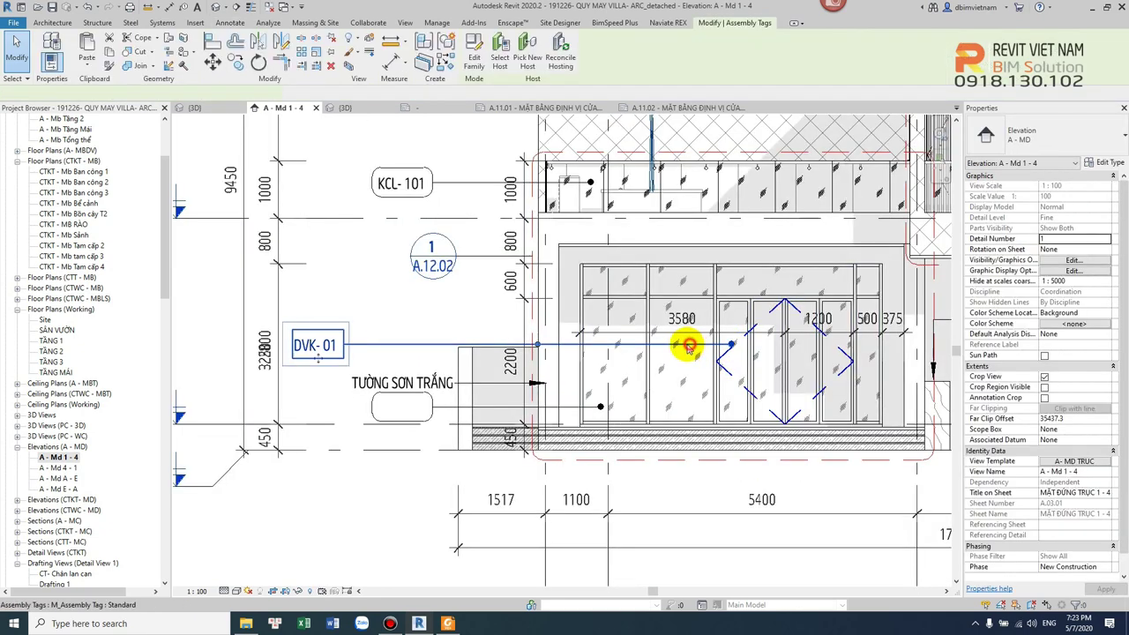
left_click(245, 97)
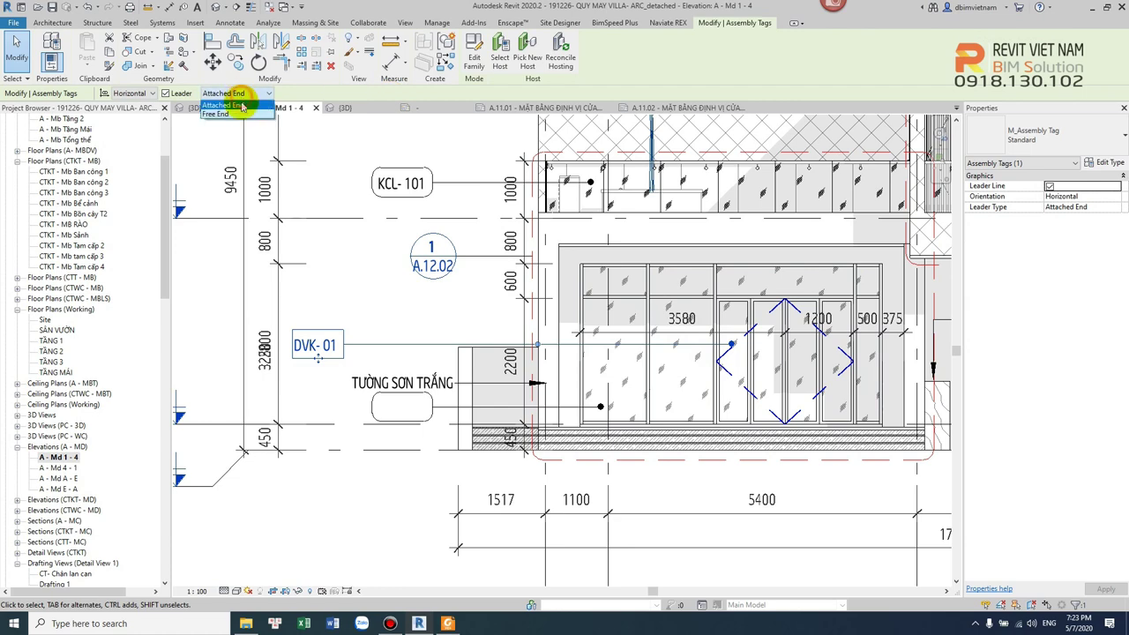
left_click(234, 112)
left_click_drag(730, 345, 624, 344)
left_click_drag(322, 362, 411, 361)
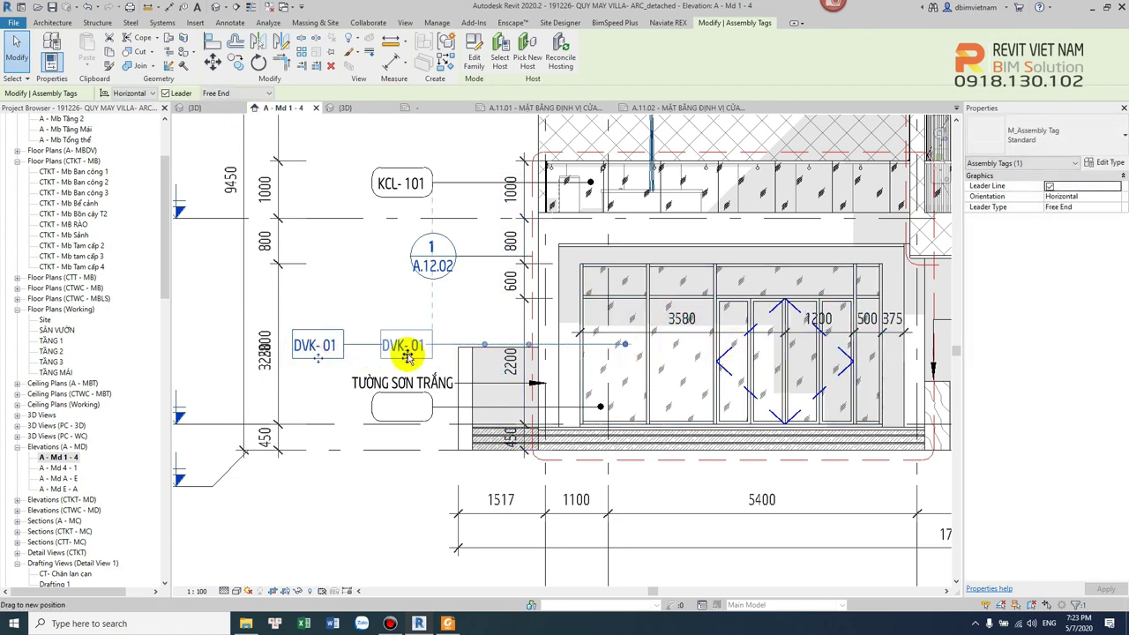
key("Escape")
scroll(449, 353, "up", 2)
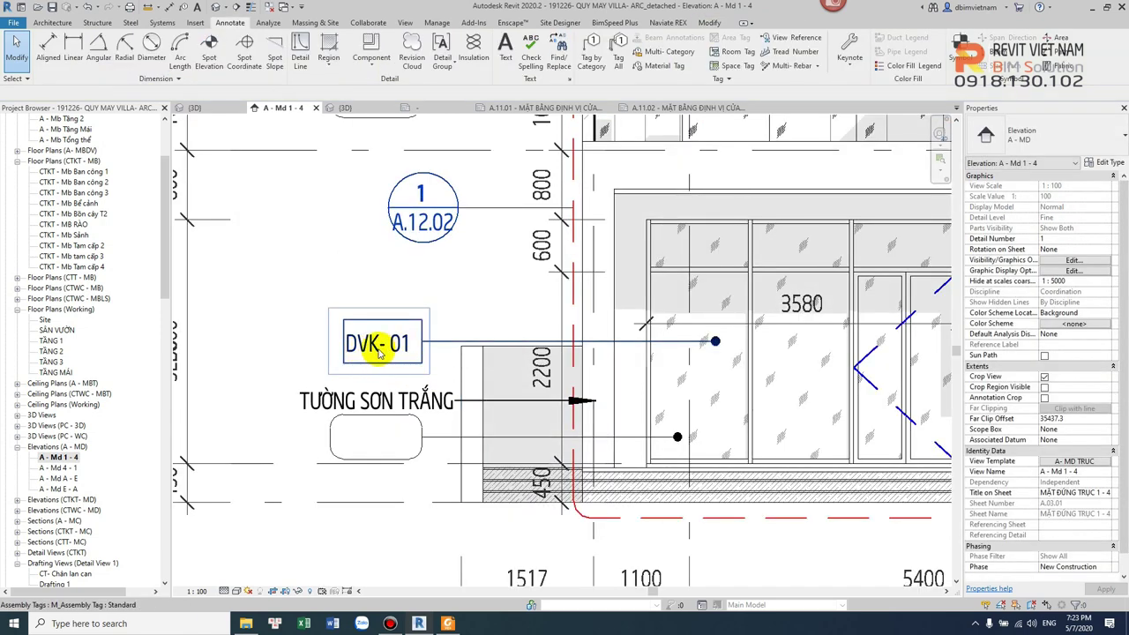
scroll(421, 342, "down", 2)
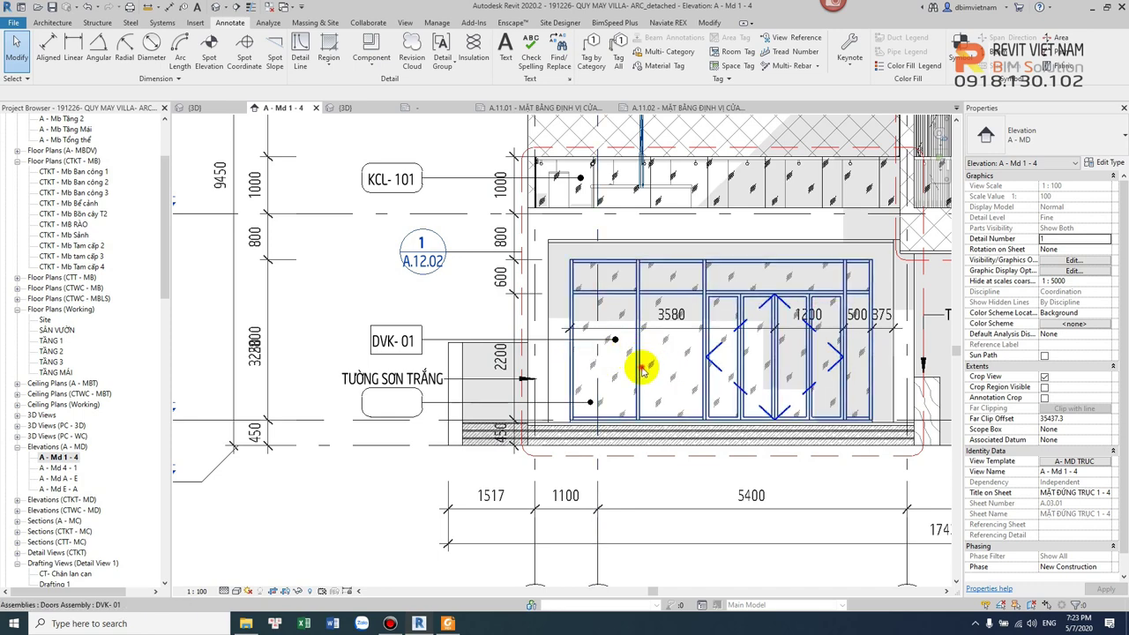
Delete the TƯỜNG SƠN TRẮNG text note and cancel the Material Tag tool
left_click(645, 367)
key("Escape")
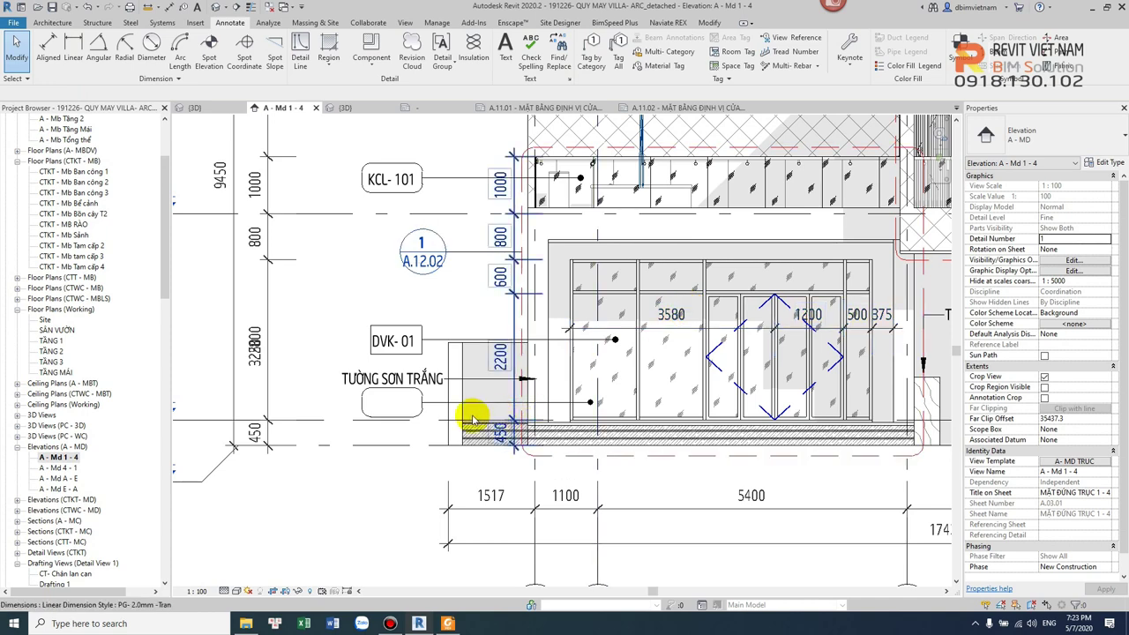
left_click(434, 379)
key("Delete")
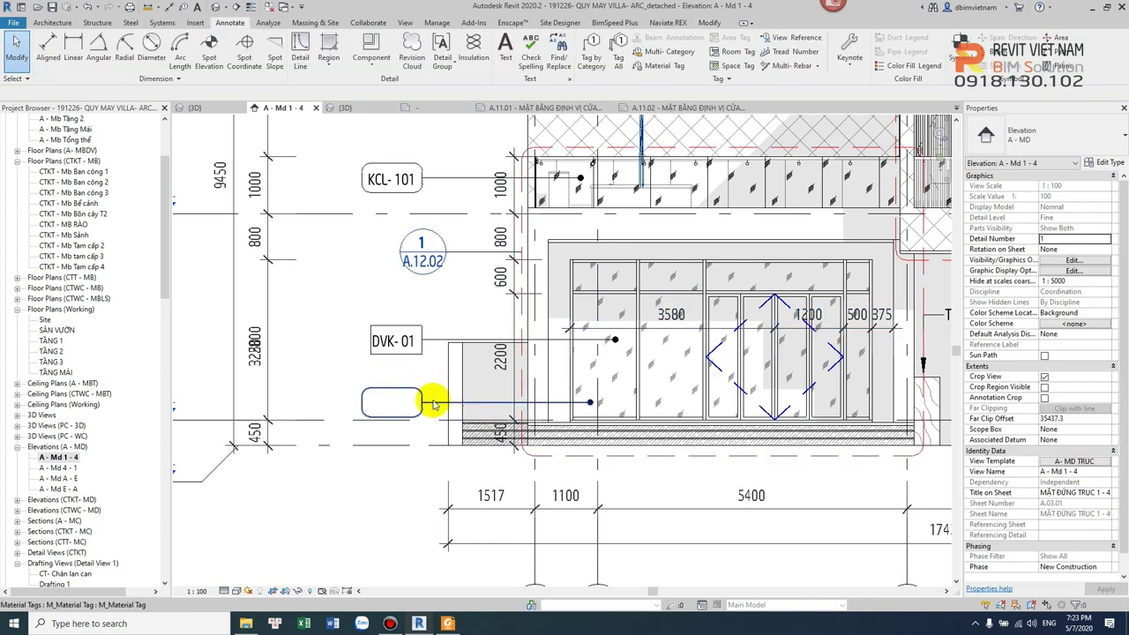
key("m")
key("t")
scroll(548, 366, "up", 2)
key("Escape")
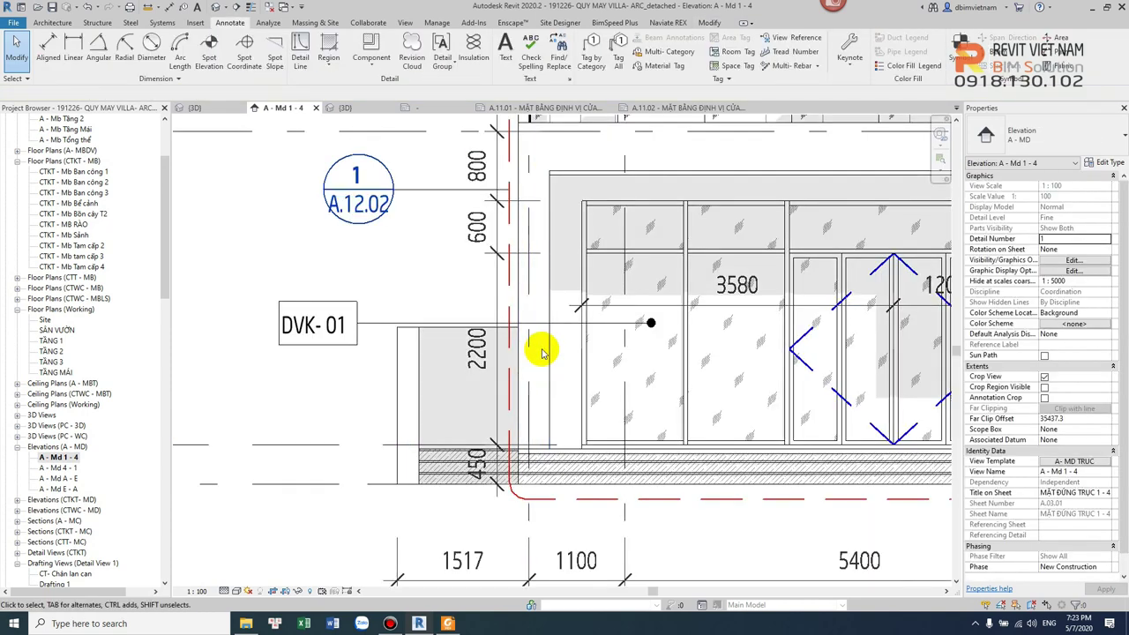
Inspect the wall beside the storefront and the KCL-101 material tag
left_click(548, 360)
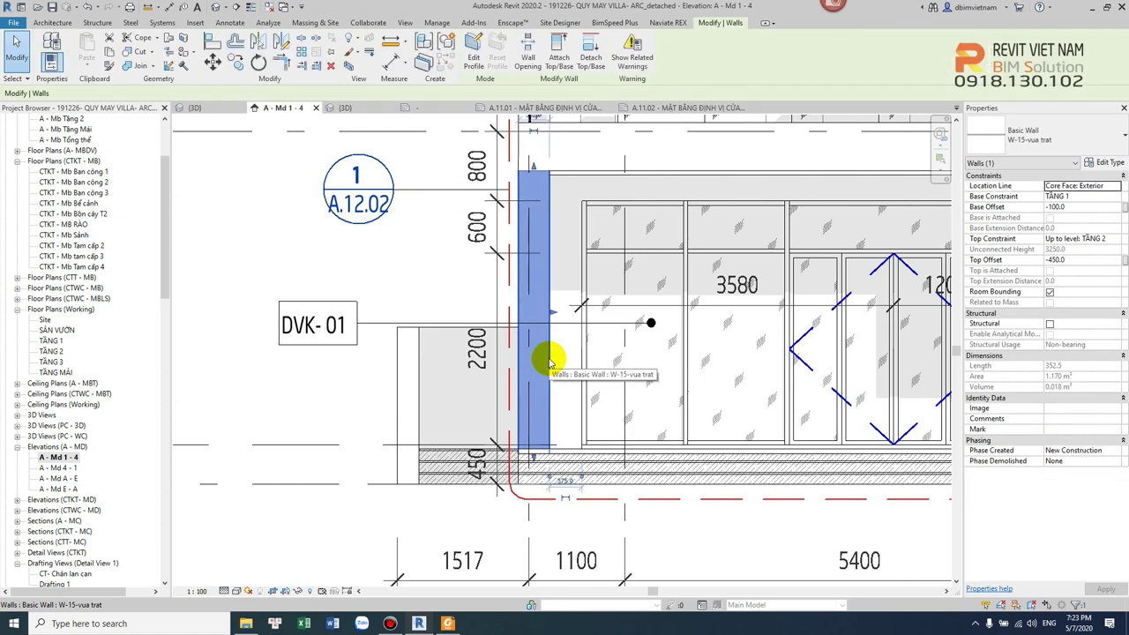
key("Escape")
scroll(538, 366, "down", 2)
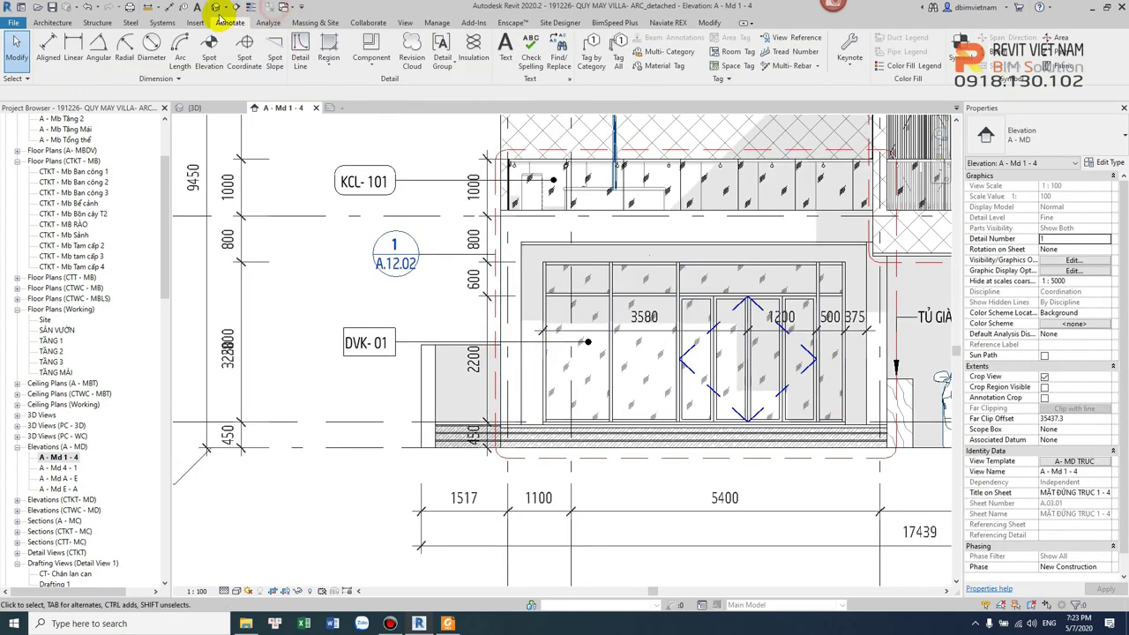
scroll(429, 272, "down", 3)
scroll(436, 251, "up", 2)
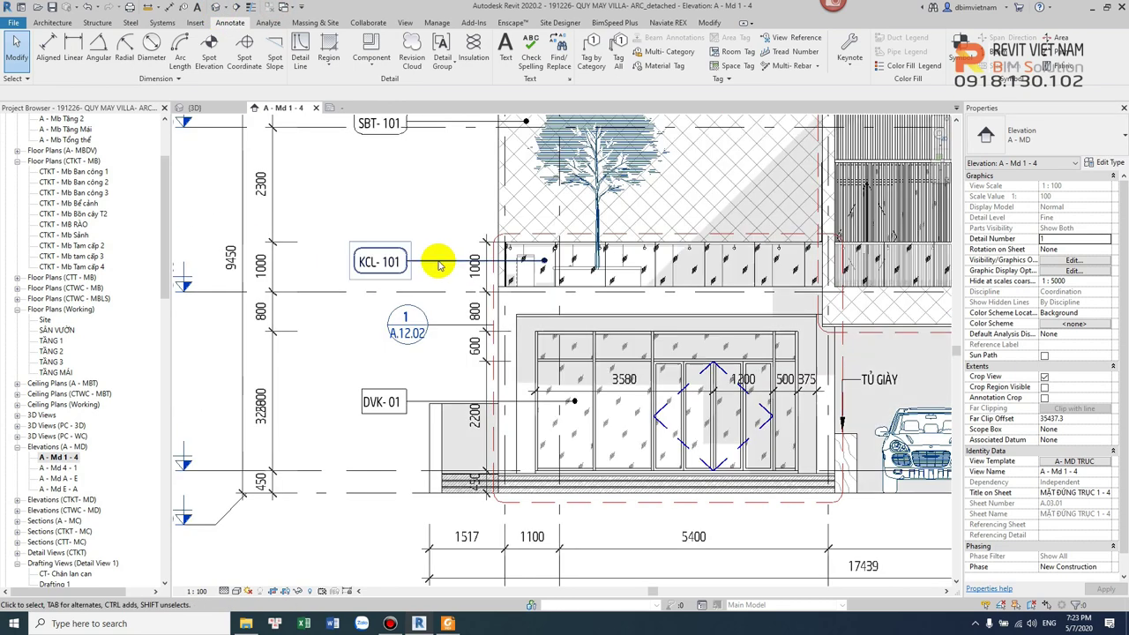
left_click(438, 265)
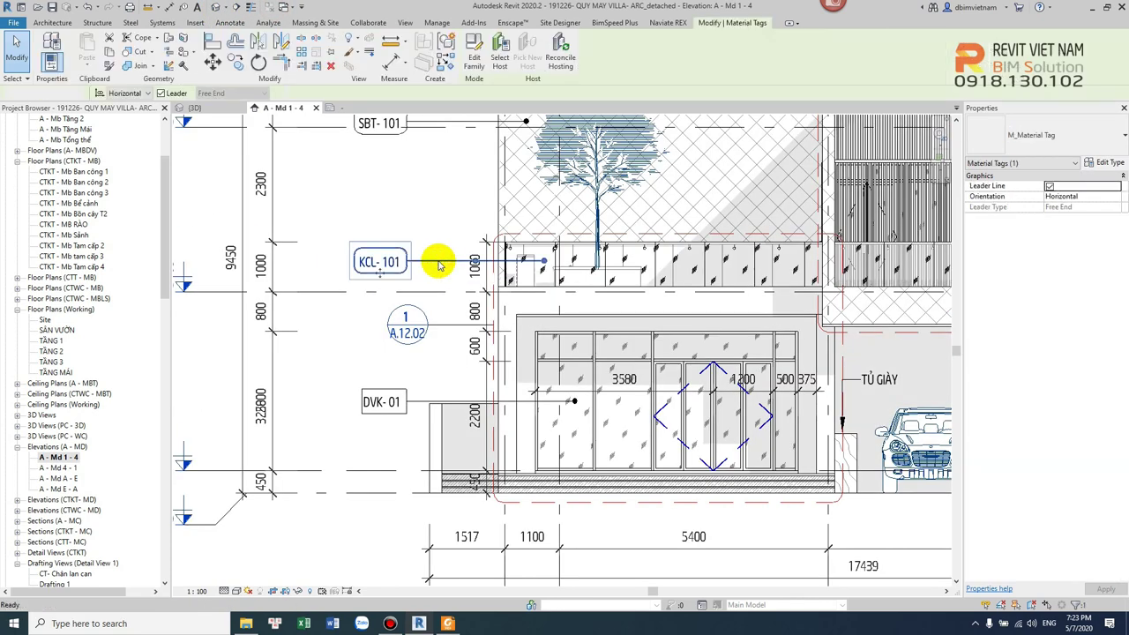
left_click(468, 278)
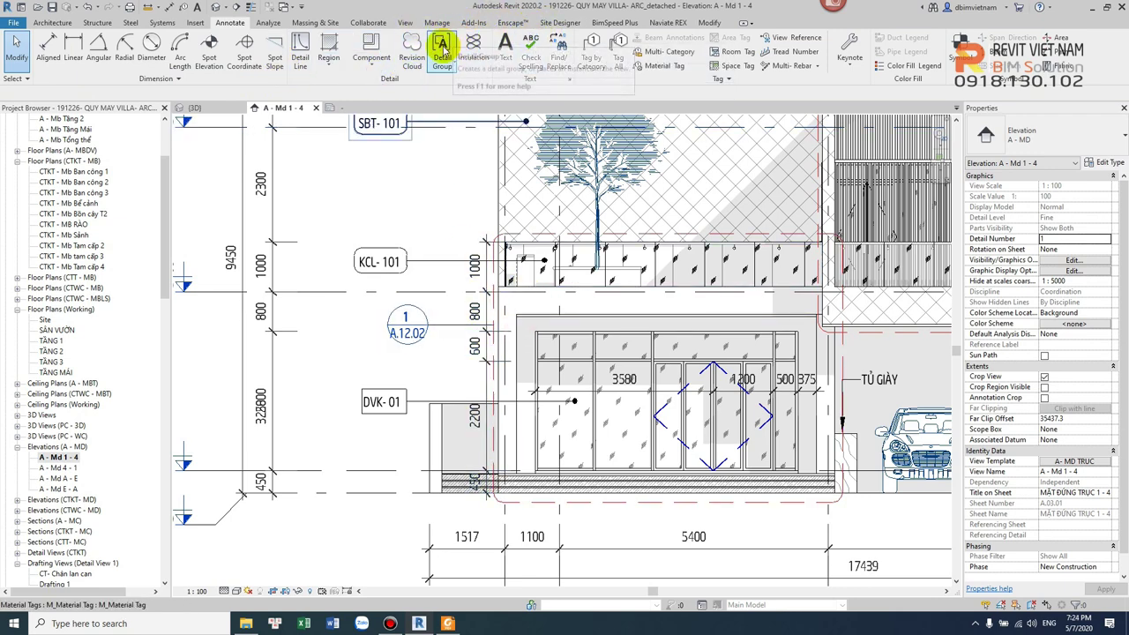
left_click(708, 24)
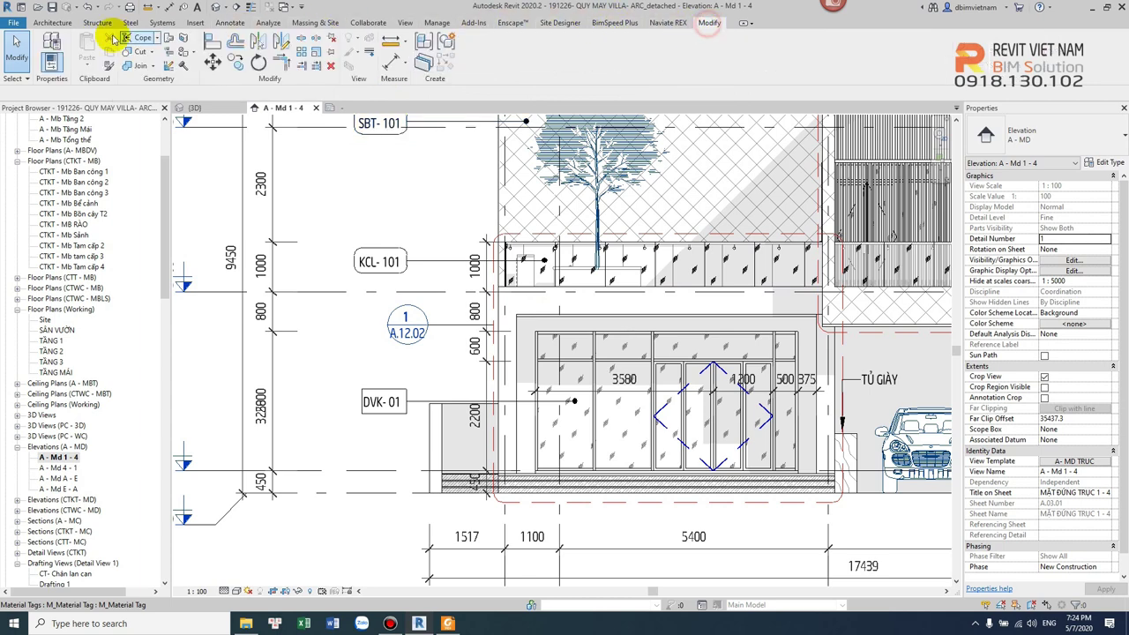
Open the Material Browser from the Manage tab and browse the material list
left_click(437, 23)
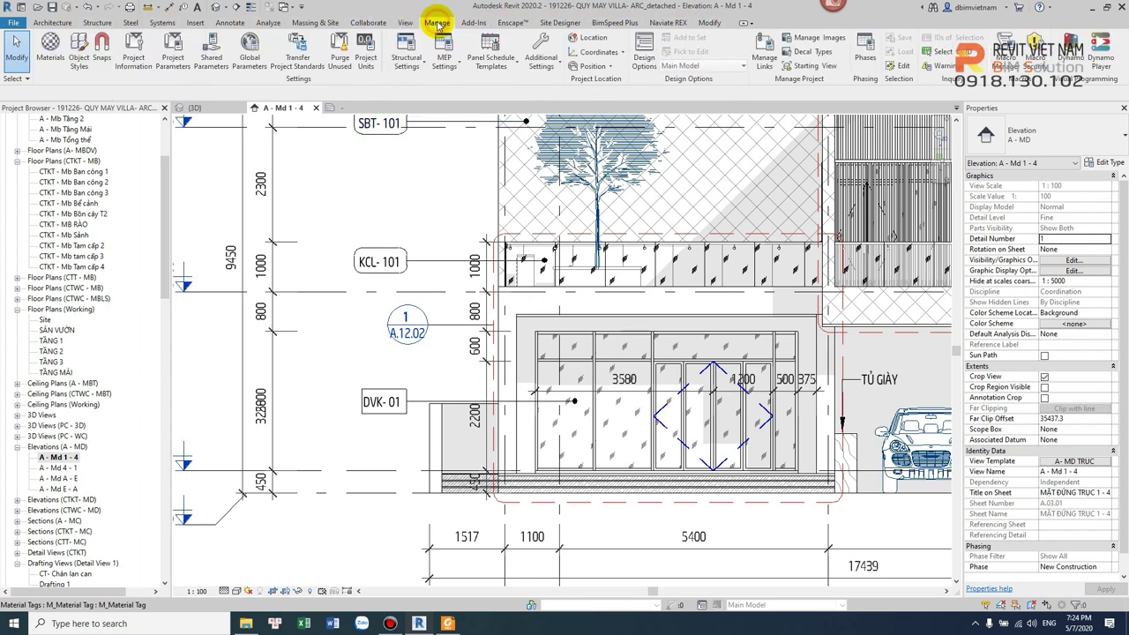
left_click(50, 58)
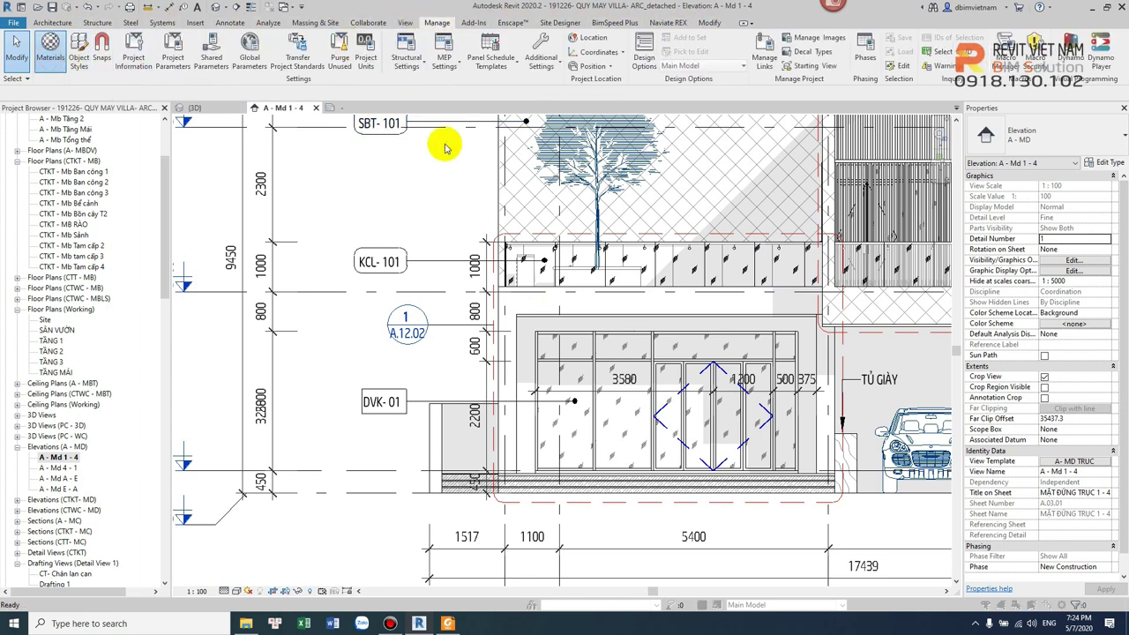
scroll(503, 323, "up", 2)
scroll(503, 323, "down", 3)
scroll(503, 323, "up", 3)
scroll(503, 323, "down", 4)
scroll(503, 323, "down", 5)
scroll(503, 323, "down", 3)
scroll(501, 328, "down", 5)
scroll(501, 336, "down", 5)
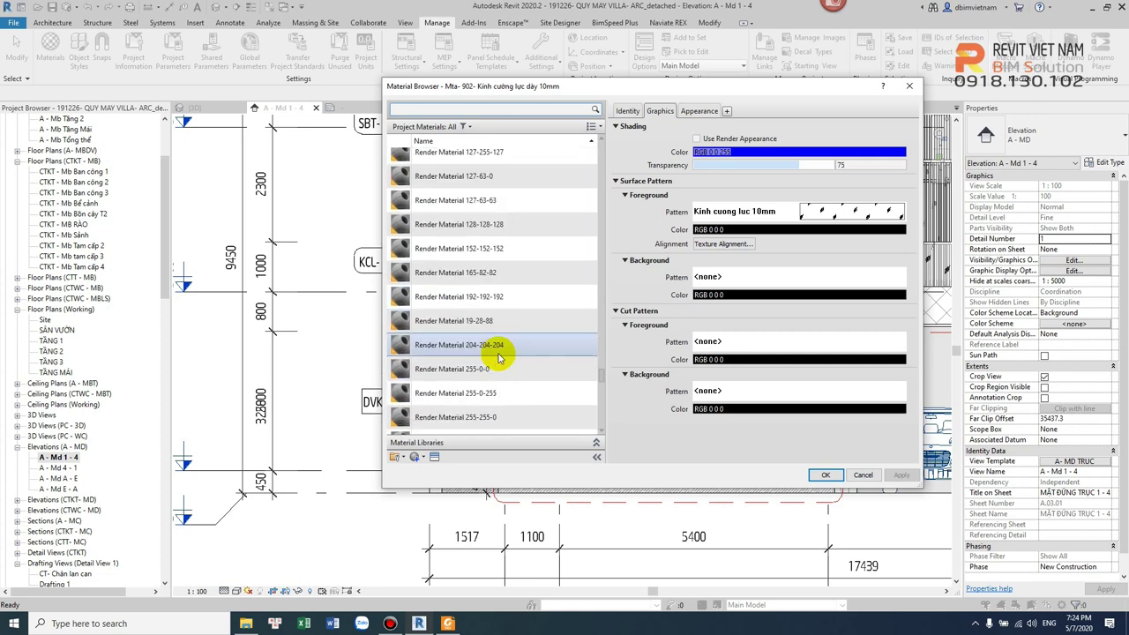
scroll(498, 344, "up", 2)
Duplicate Mta- 901- Son gia da and rename the copy Mta- 903- Son trang
left_click(484, 111)
type("MTA")
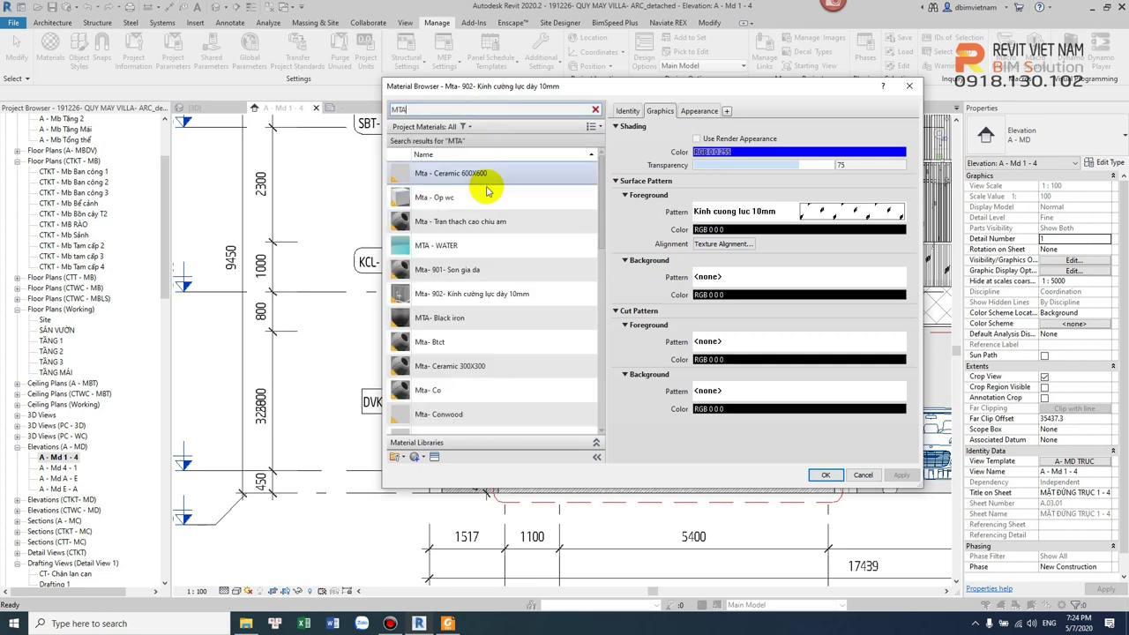
left_click(462, 270)
right_click(472, 272)
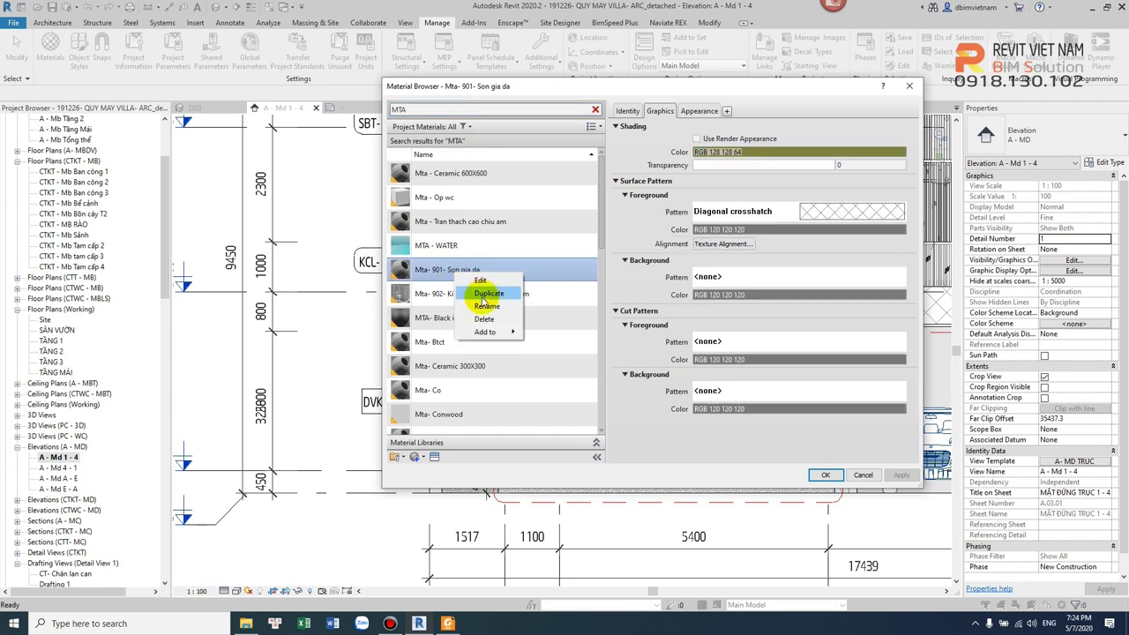
left_click(488, 294)
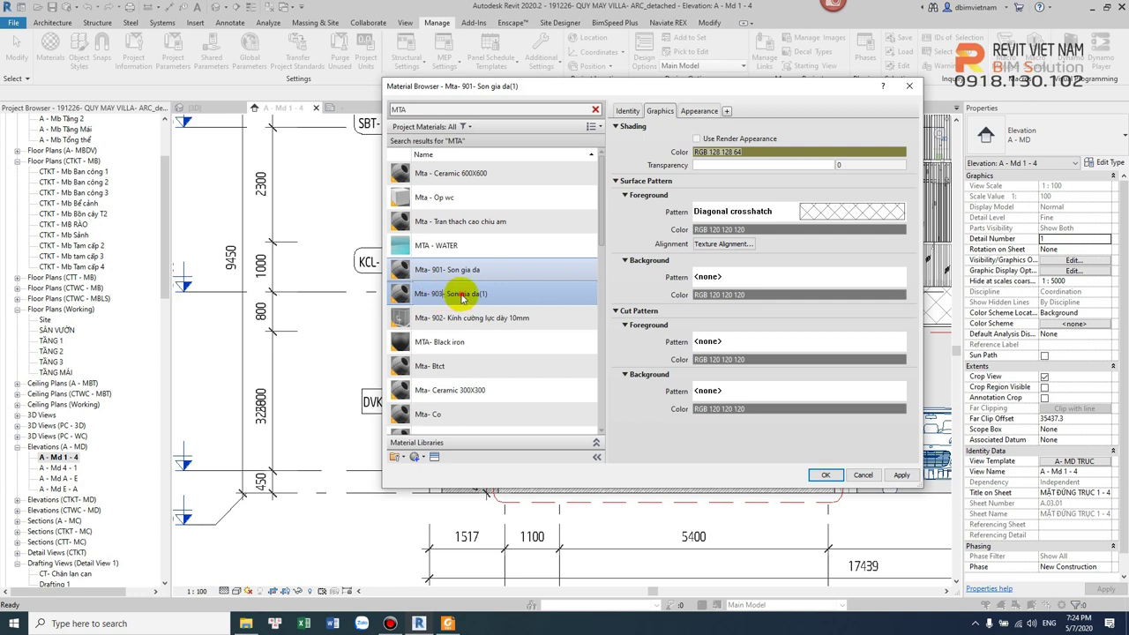
left_click_drag(462, 297, 500, 300)
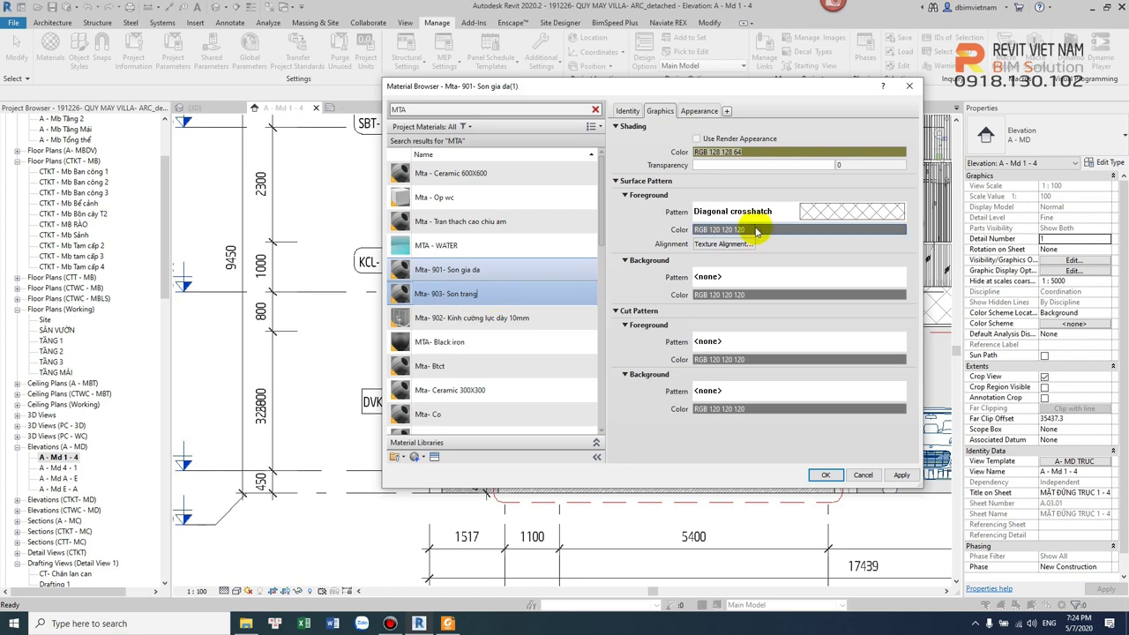
left_click(829, 212)
Set the material's surface foreground pattern to none
scroll(712, 265, "up", 5)
scroll(706, 282, "up", 2)
left_click(671, 249)
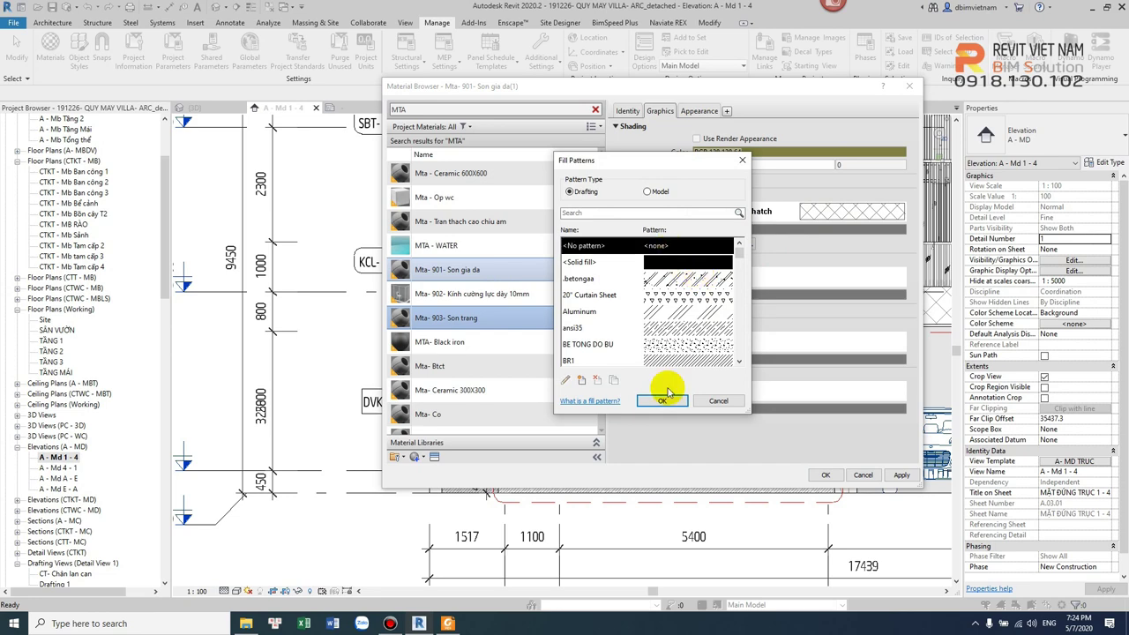
left_click(665, 402)
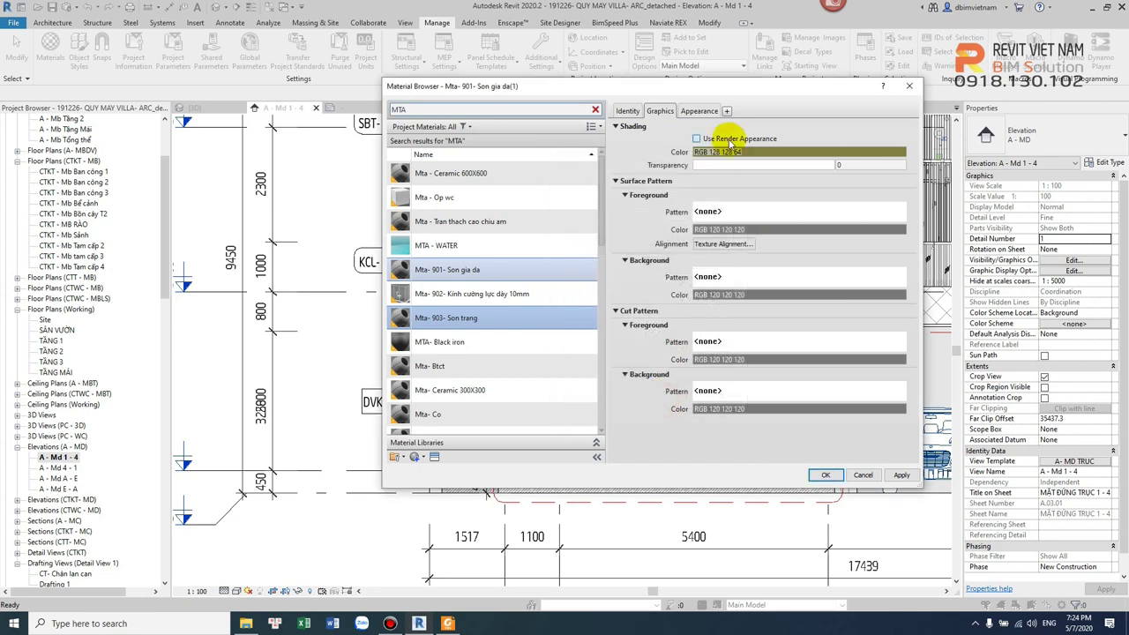
Set the material's shading colour to white, RGB 255-255-255
left_click(756, 153)
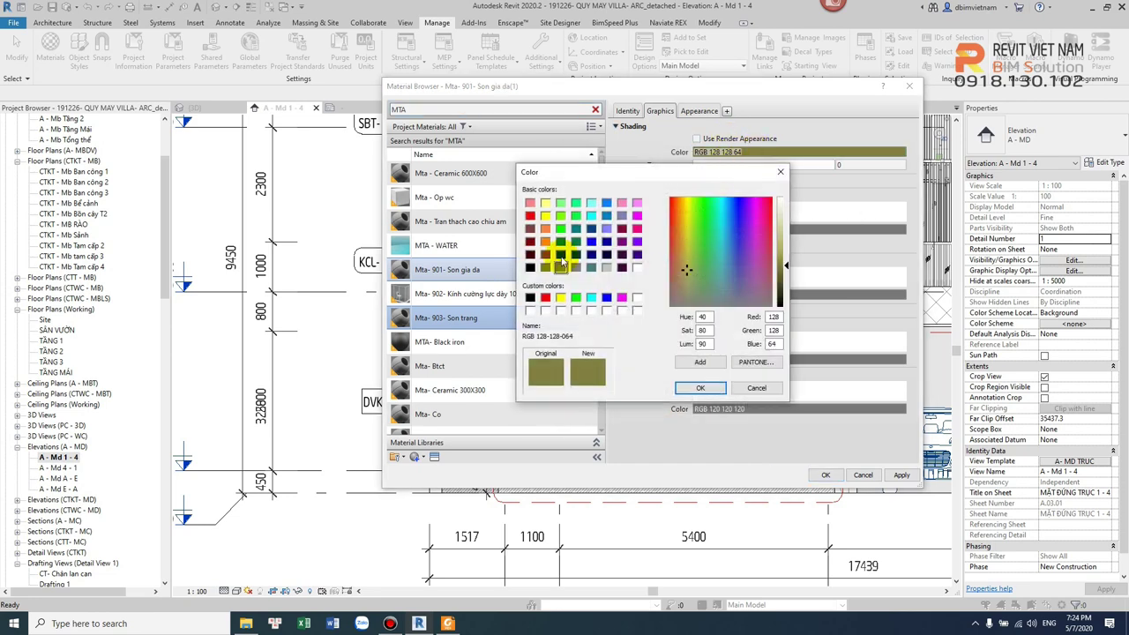
left_click(637, 267)
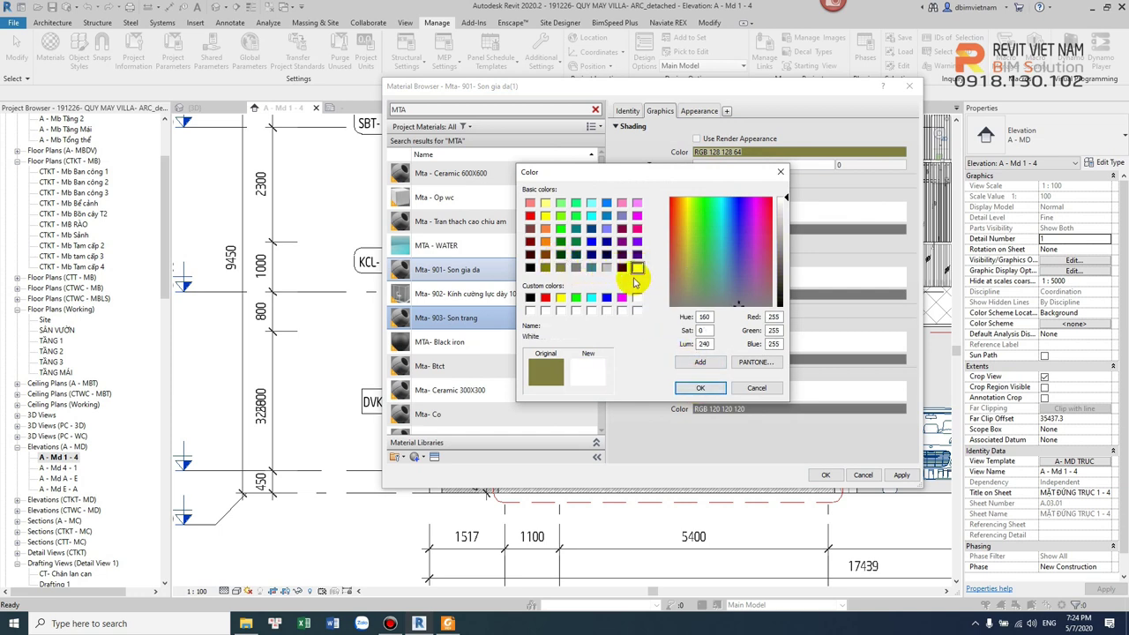
left_click(607, 267)
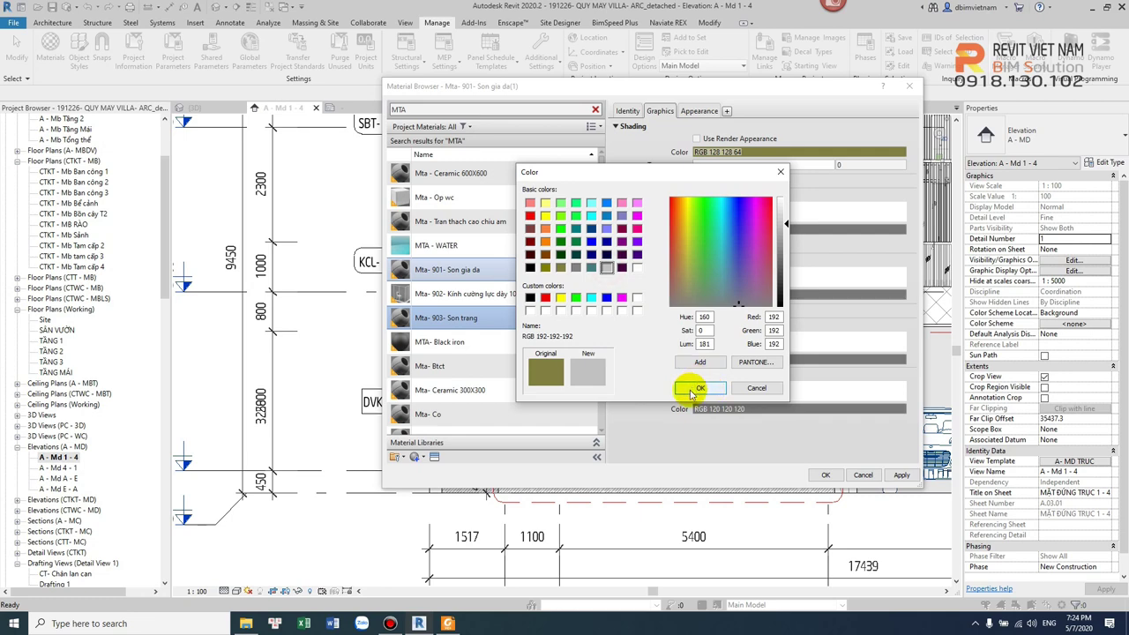
left_click(637, 268)
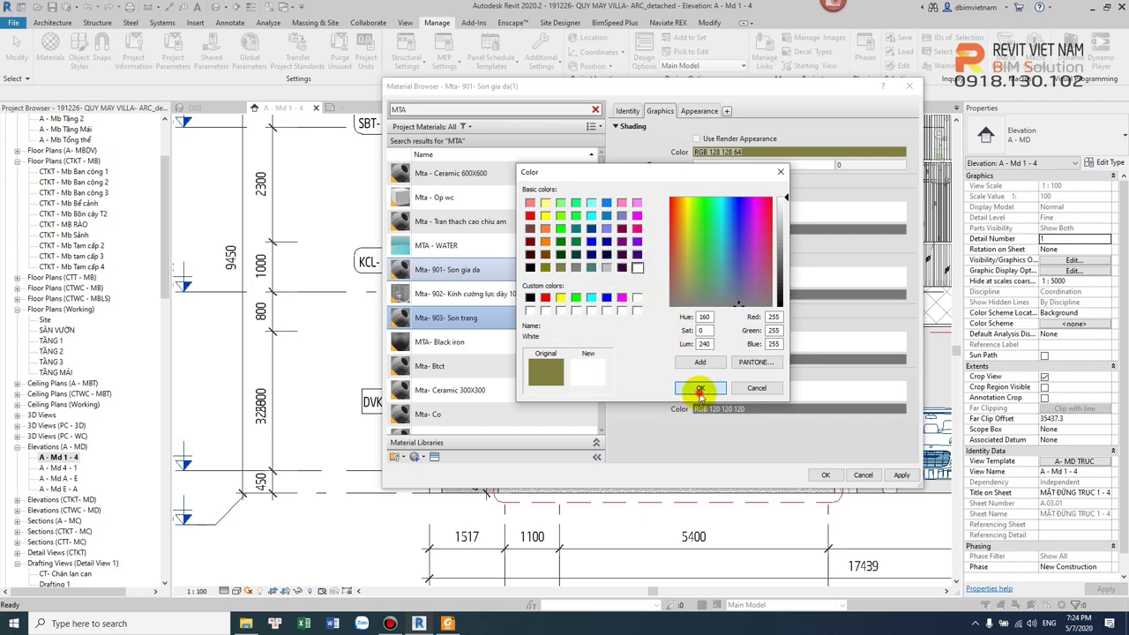
left_click(700, 389)
left_click(697, 112)
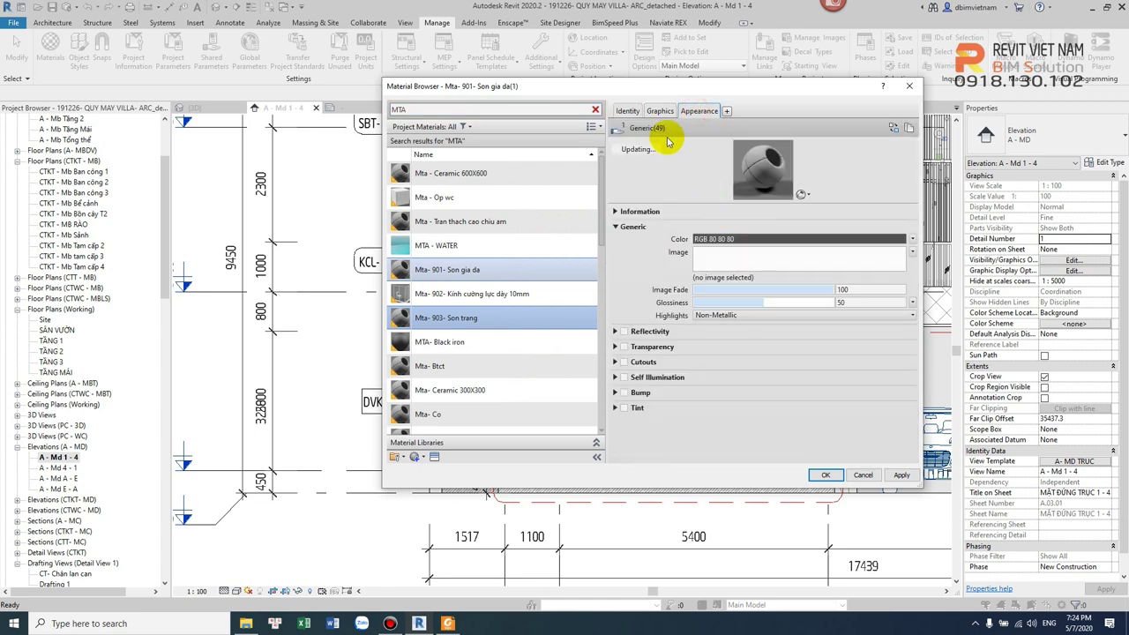
left_click(627, 111)
Replace GIẢ ĐÁ with SƠN MÀU TRẮNG in the description, set mark SMT- 101, and apply
left_click(738, 161)
double_click(738, 160)
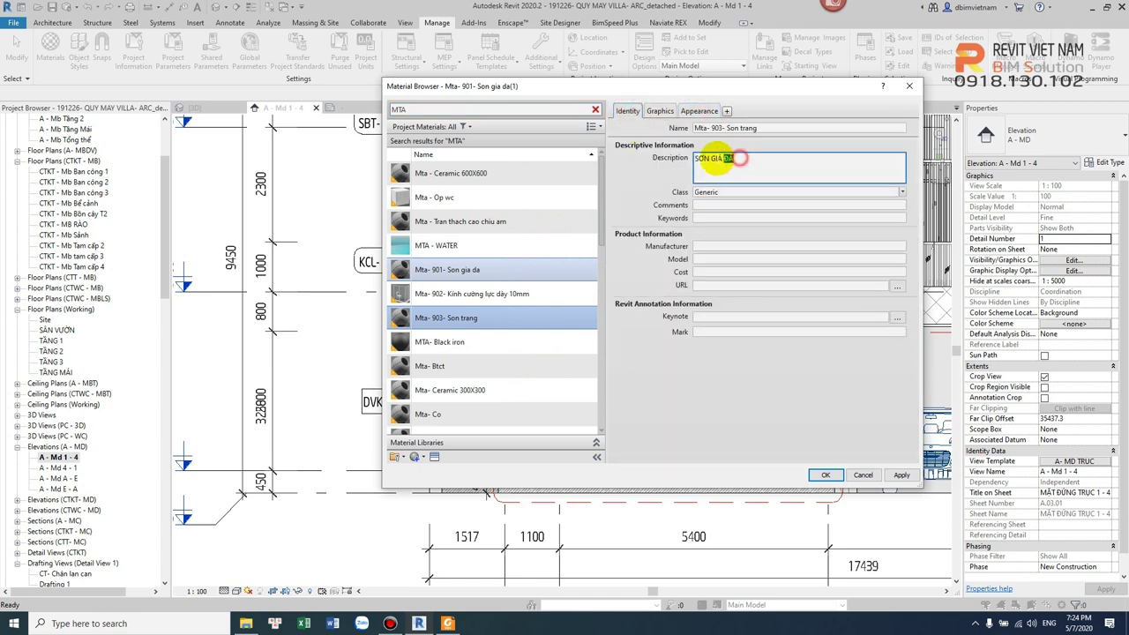
left_click_drag(711, 159, 775, 161)
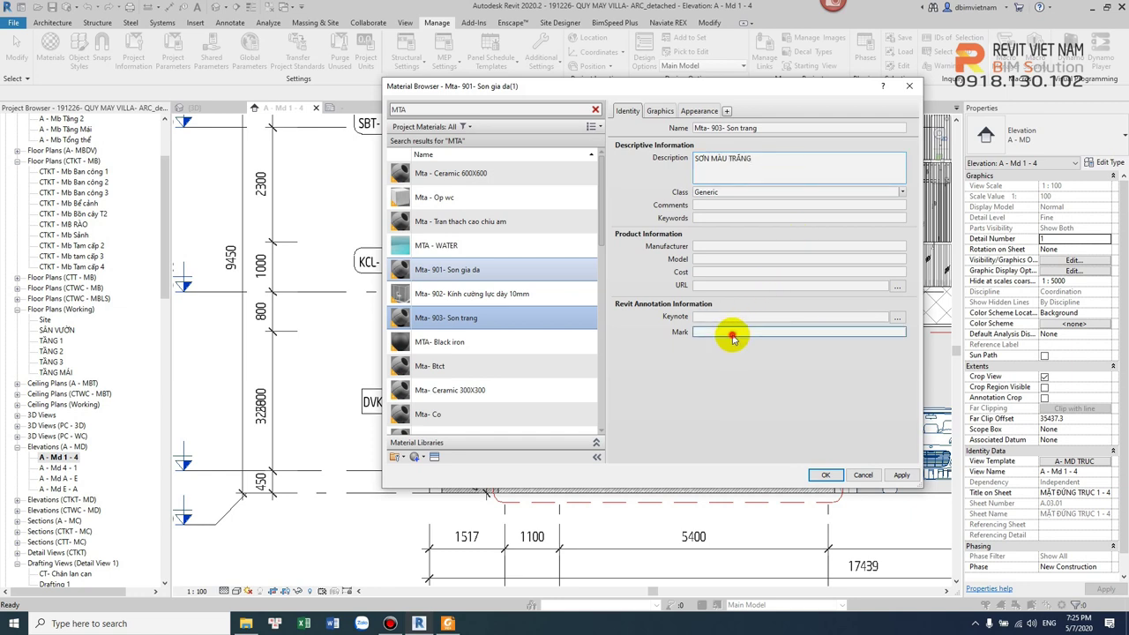
left_click(732, 333)
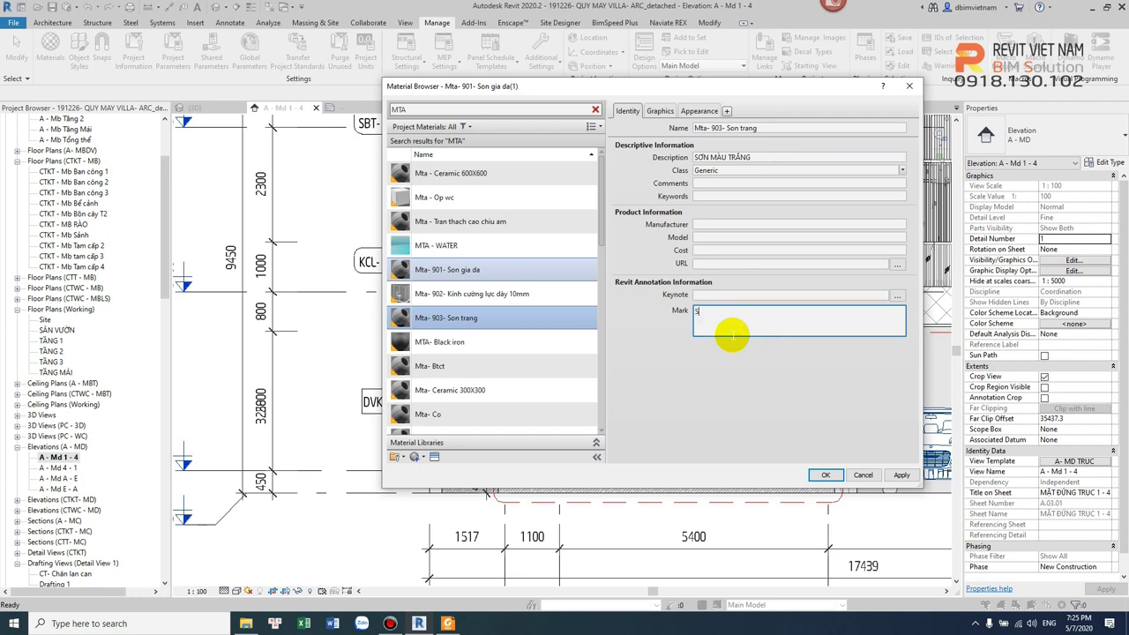
type("SMT- 101")
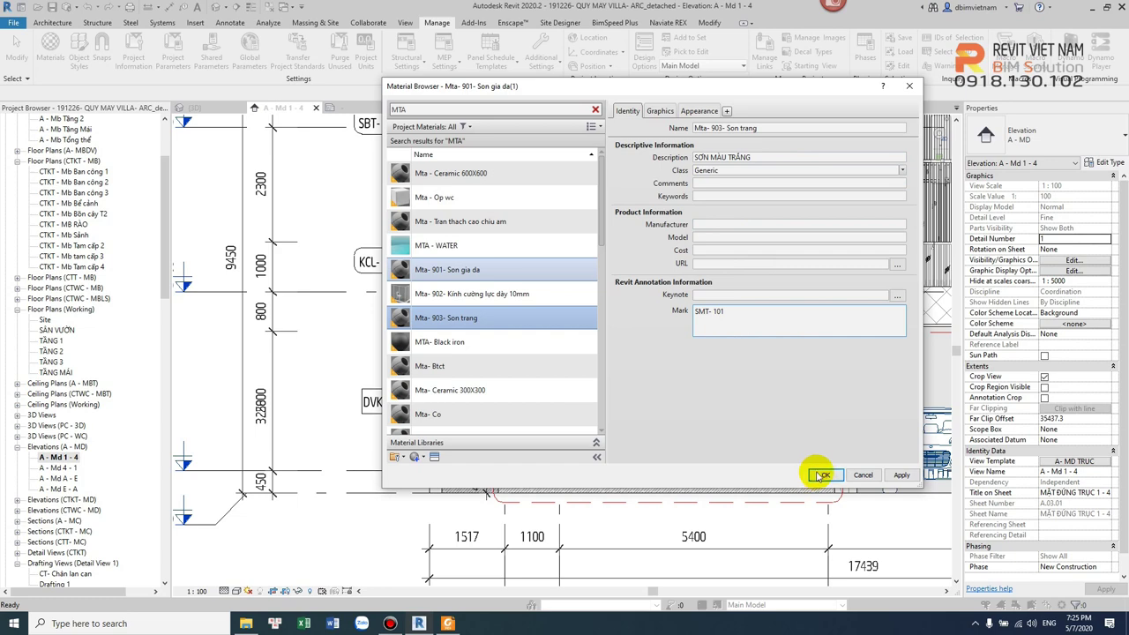
left_click(823, 472)
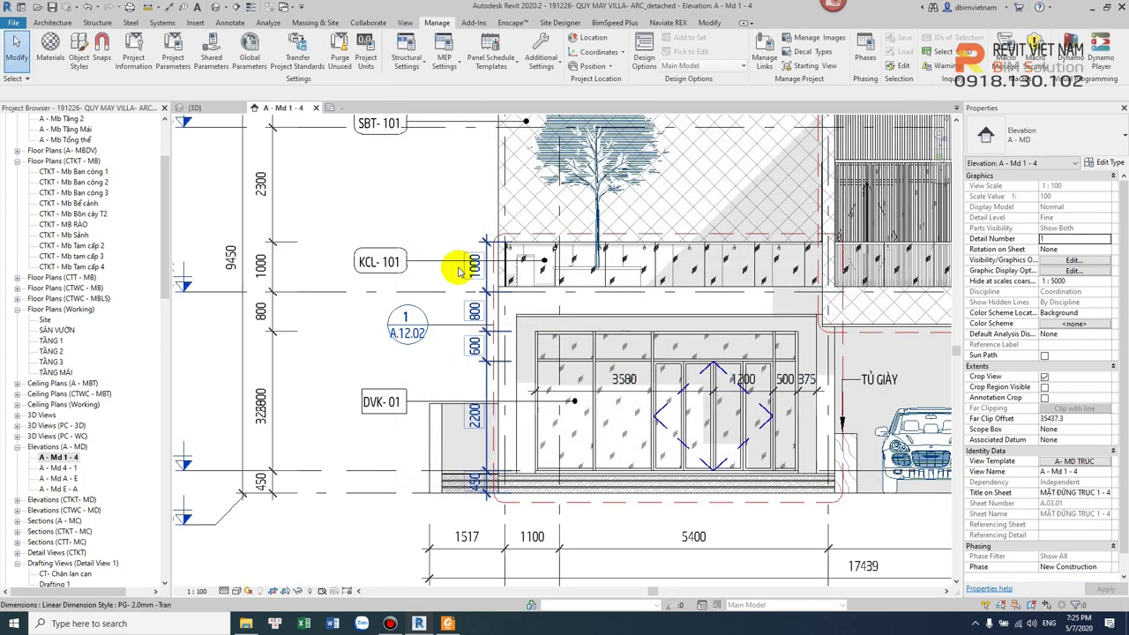
scroll(501, 335, "up", 2)
Open the default 3D view of the house and select the wall below the balcony
left_click(217, 7)
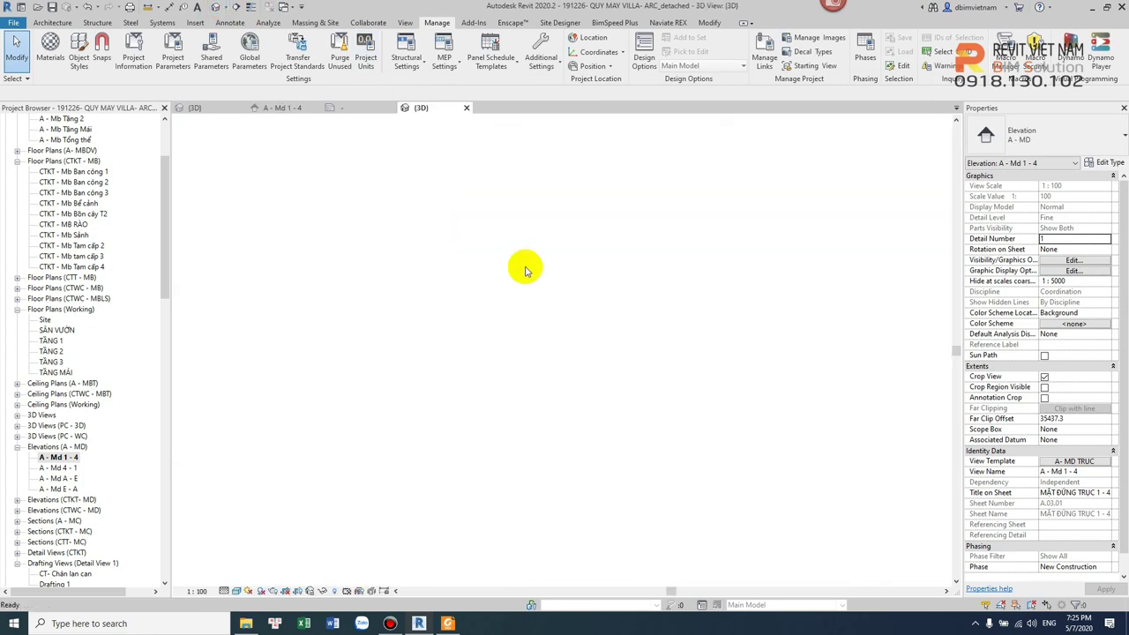
scroll(598, 394, "up", 4)
scroll(555, 335, "up", 3)
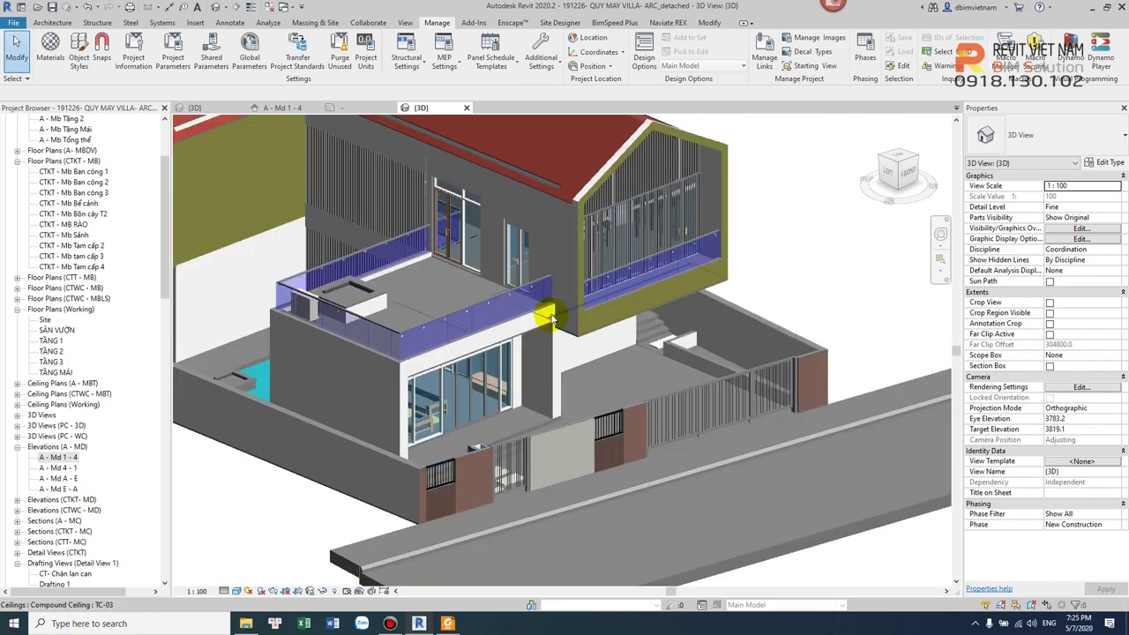
left_click(544, 322)
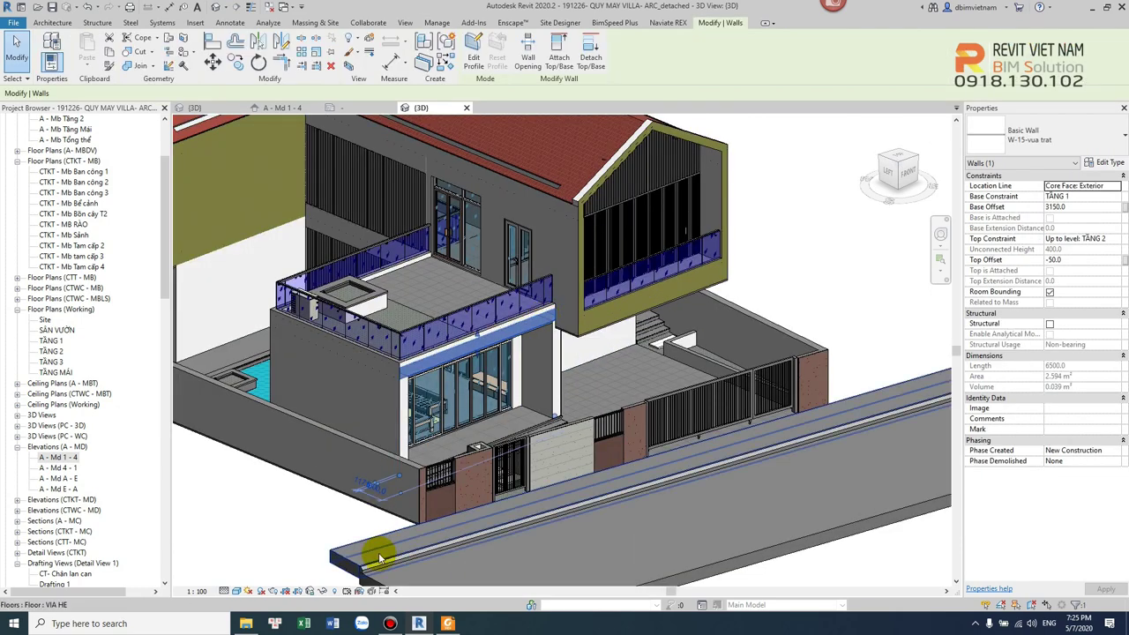
In Keyboard Shortcuts, search ISO and assign 11 to Isolate Element
left_click(405, 23)
left_click(1063, 53)
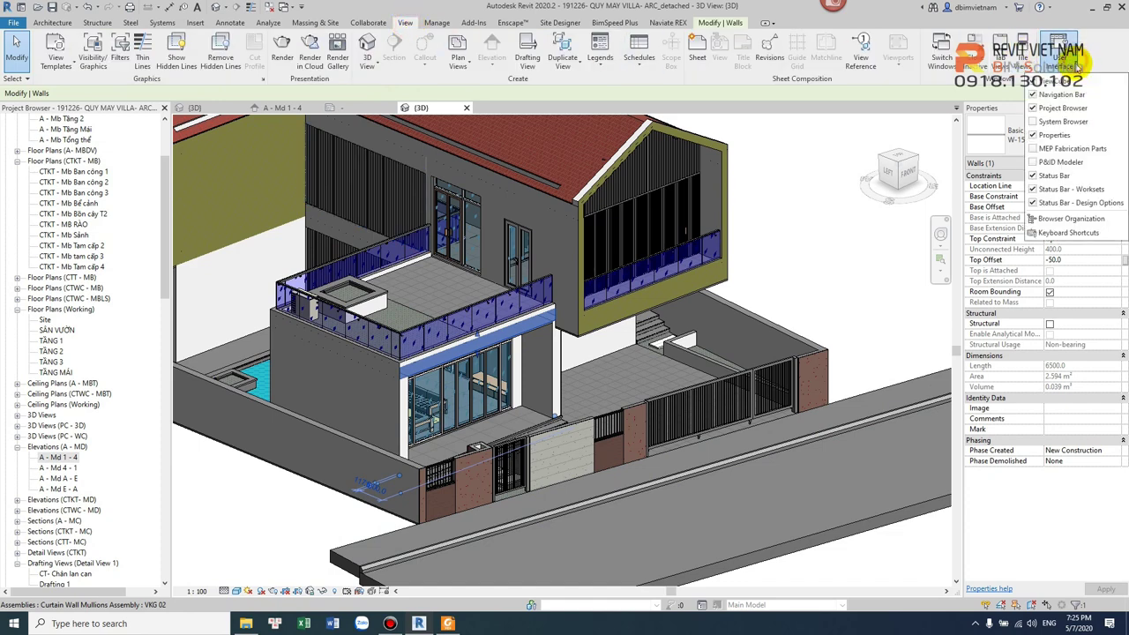
left_click(1078, 233)
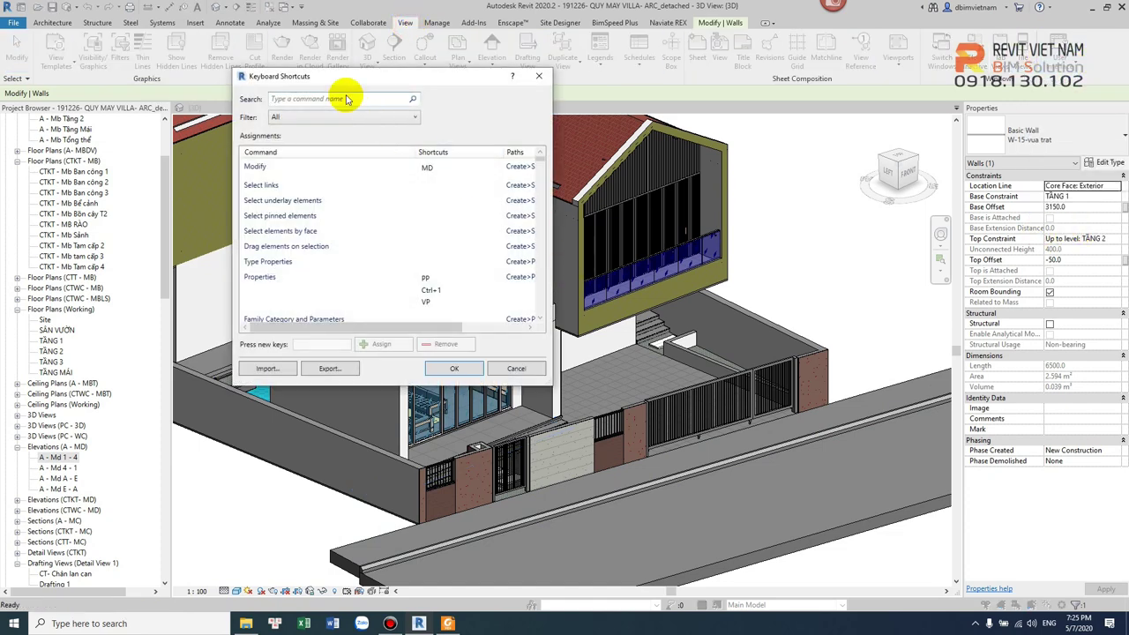
type("IS")
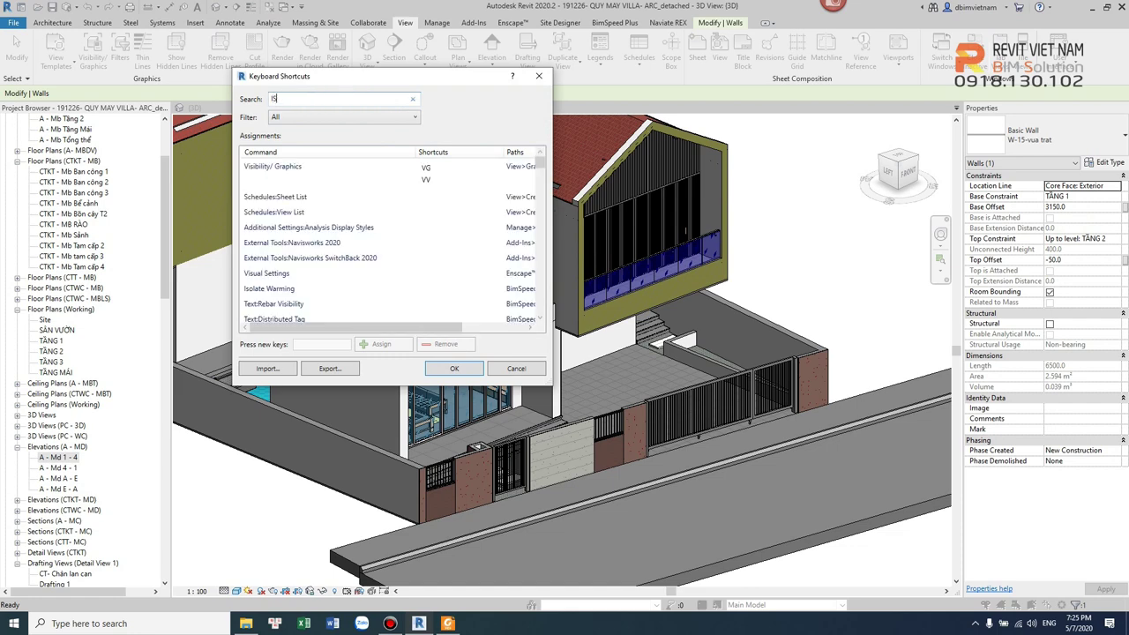
type("O")
left_click(417, 227)
left_click(322, 345)
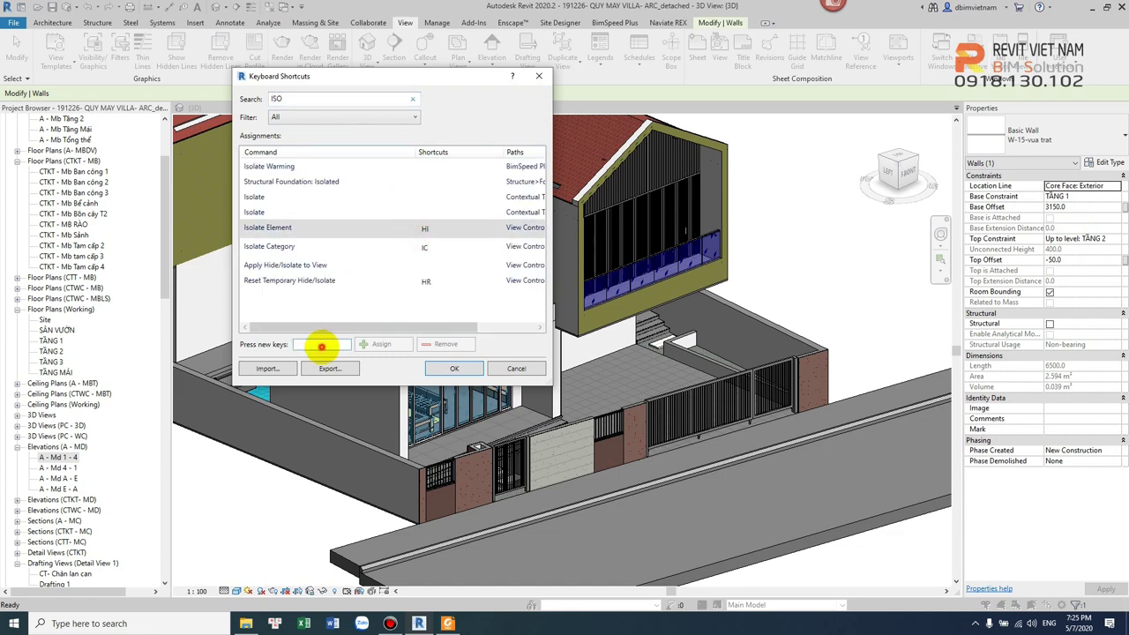
type("II")
left_click(393, 345)
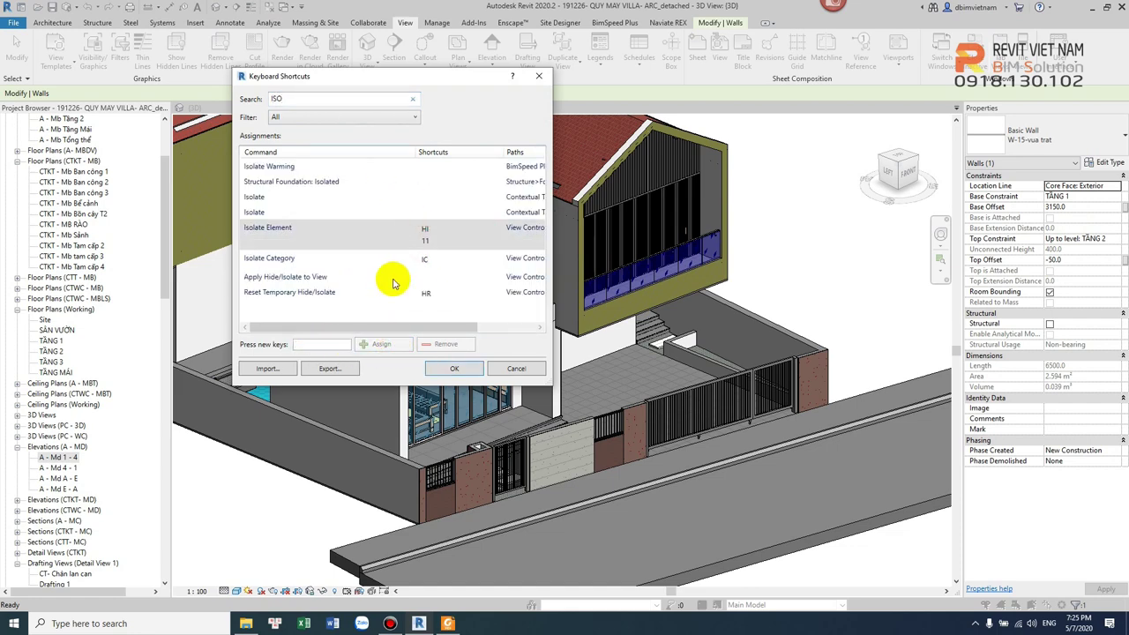
Assign 22 to Isolate Category and 33 to Reset Temporary Hide/Isolate, then save
type("22")
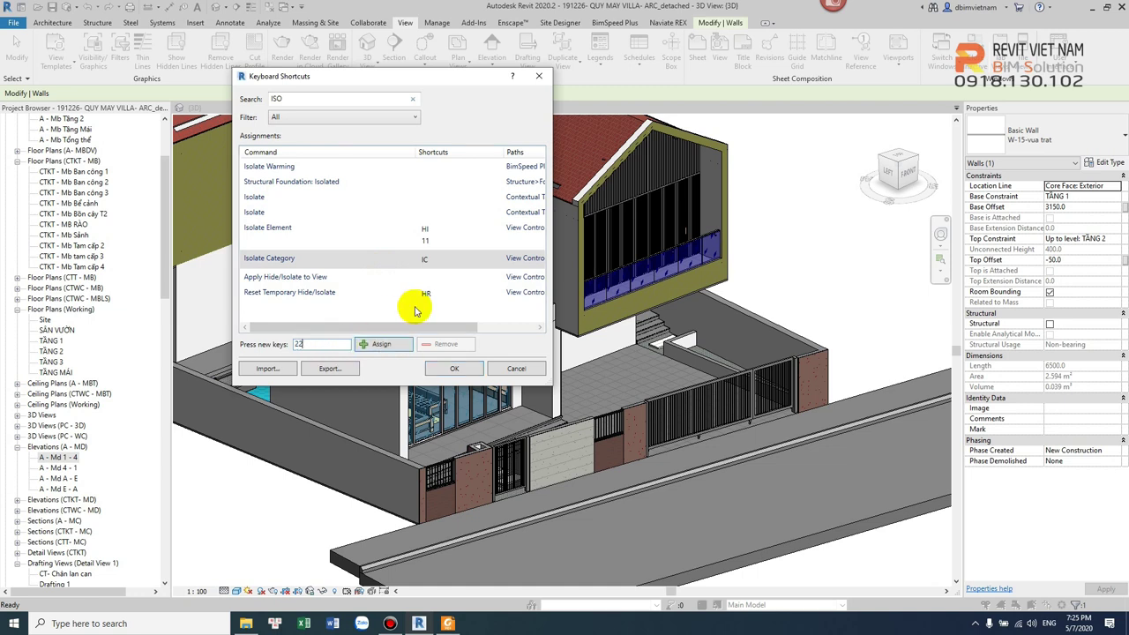
left_click(381, 344)
left_click(403, 303)
left_click(327, 344)
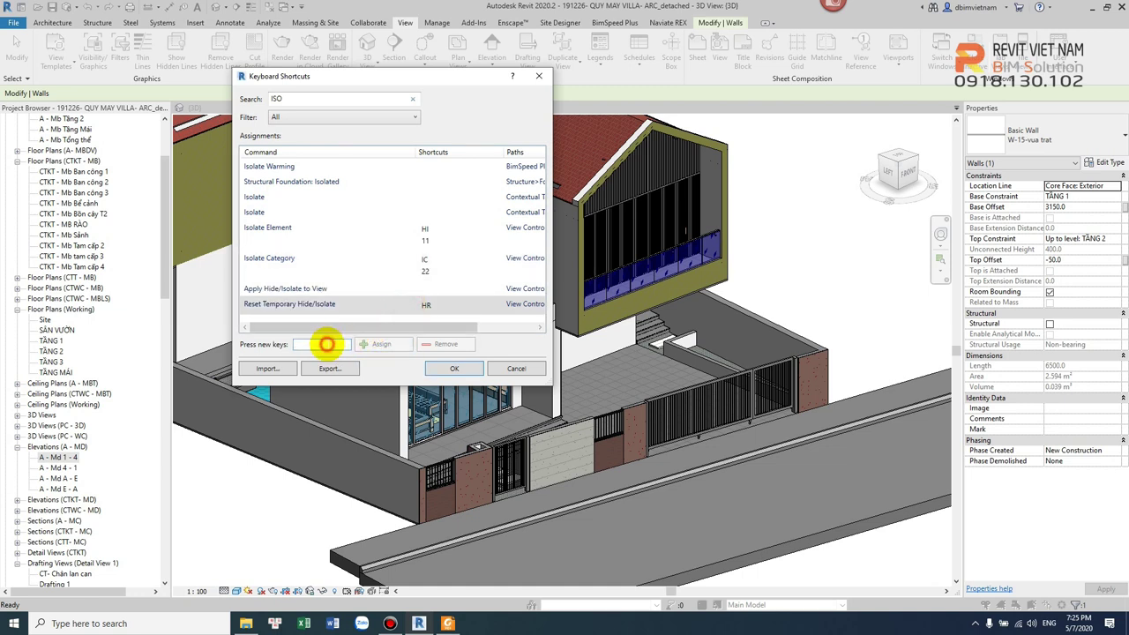
type("33")
left_click(386, 344)
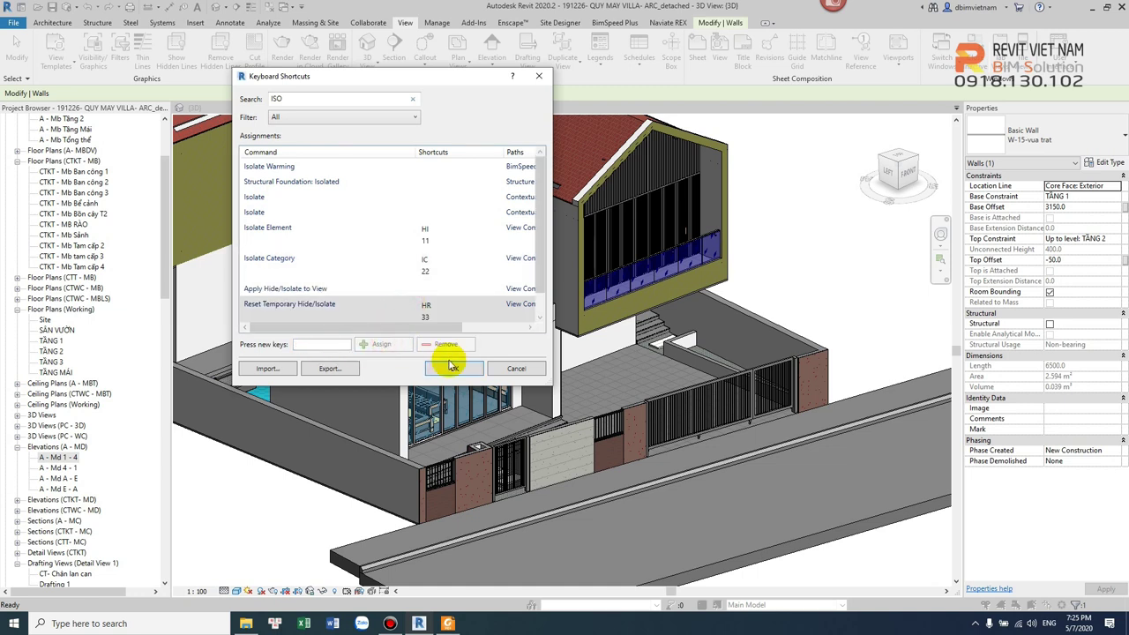
left_click(453, 368)
scroll(544, 318, "up", 3)
key("3")
key("3")
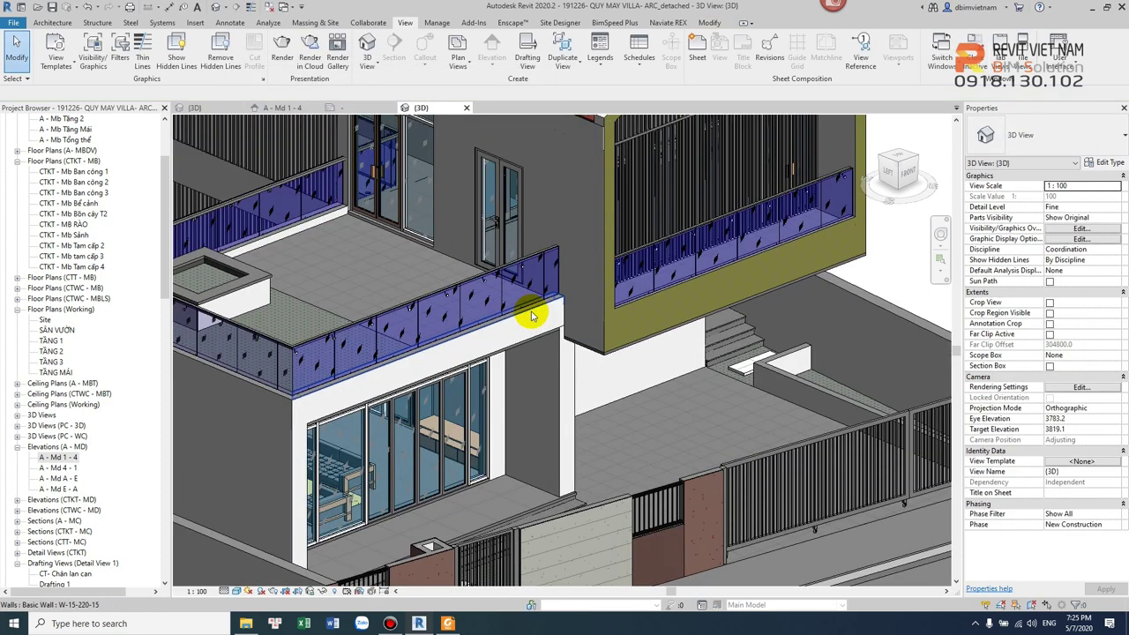
Select the wall under the balcony railing and isolate the wall category with IC
left_click(529, 337)
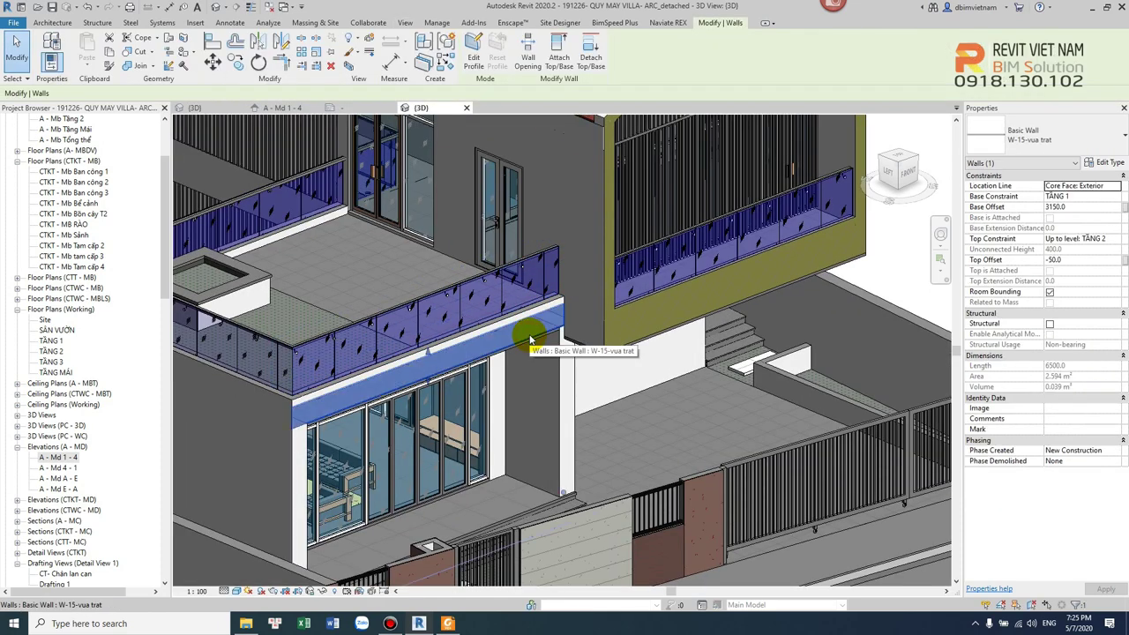
scroll(517, 323, "up", 2)
scroll(509, 320, "up", 1)
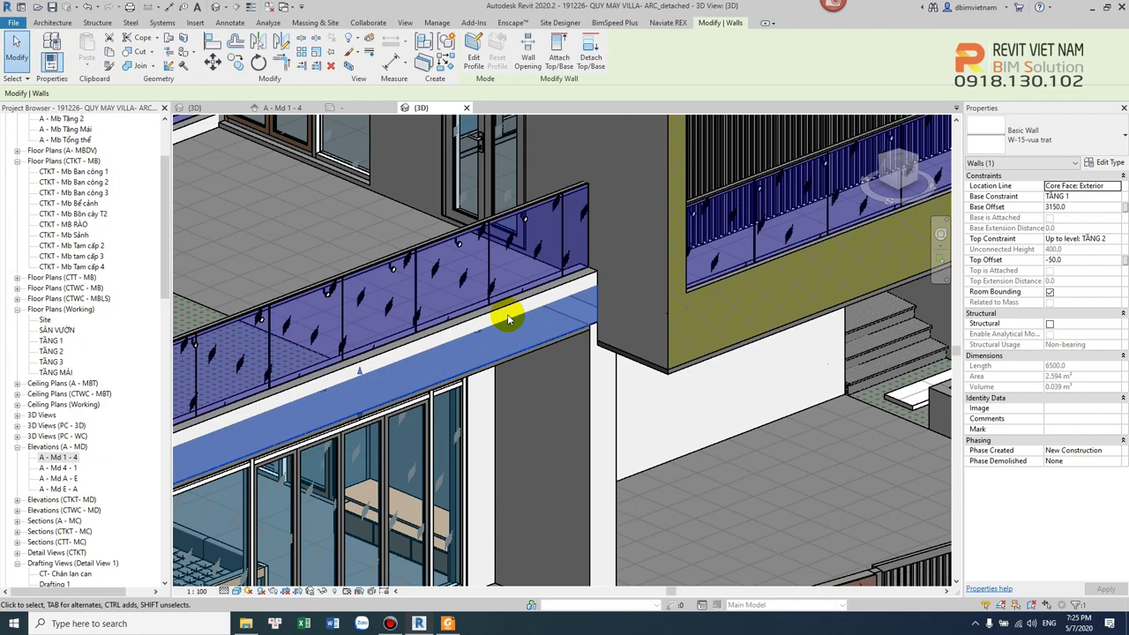
key("i")
key("c")
scroll(504, 315, "down", 2)
scroll(610, 343, "down", 1)
scroll(688, 361, "down", 1)
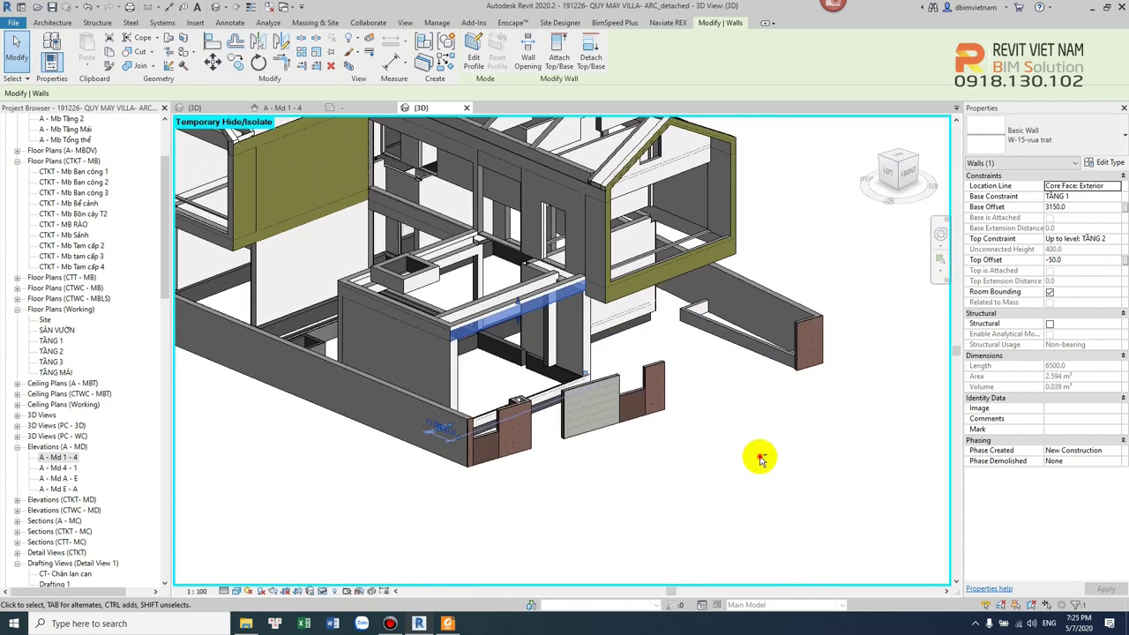
scroll(683, 454, "up", 1)
Deselect the wall, frame the isolated walls, and start the Modify tab's Paint tool
left_click(650, 347)
scroll(662, 352, "up", 2)
middle_click_drag(669, 354, 640, 415)
scroll(605, 239, "up", 2)
scroll(609, 243, "up", 1)
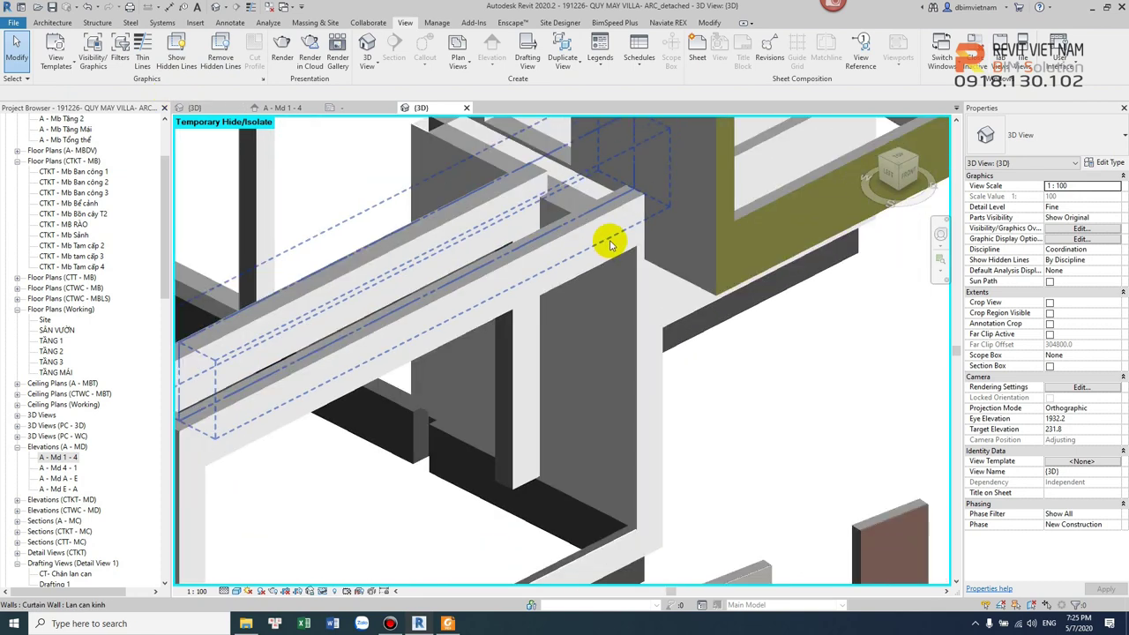
scroll(608, 246, "down", 3)
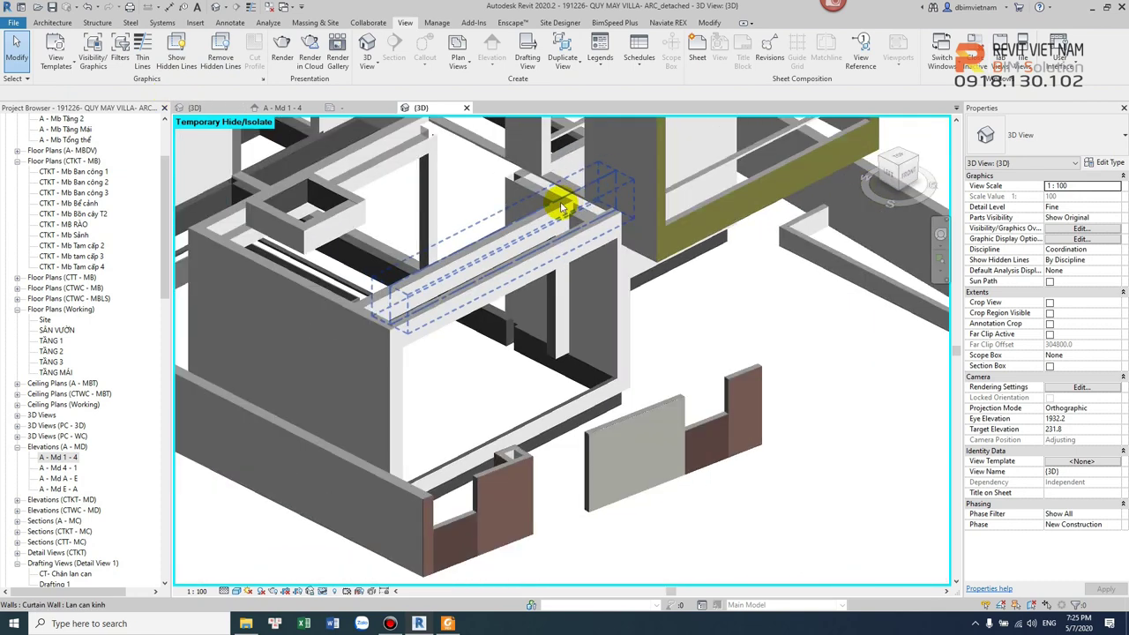
left_click(711, 24)
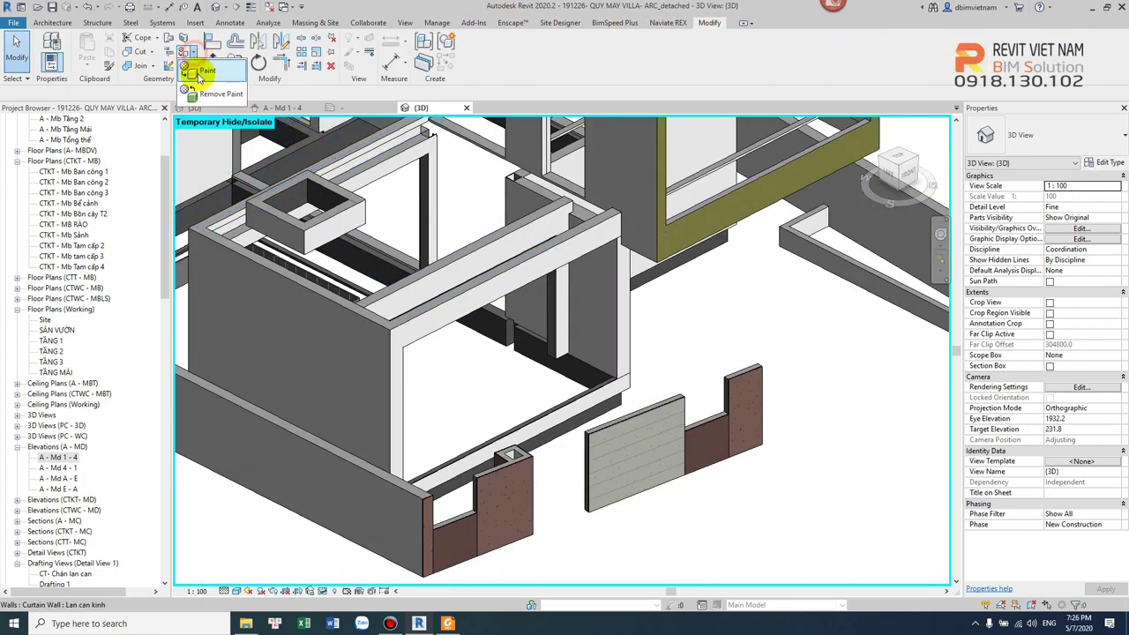
left_click(189, 53)
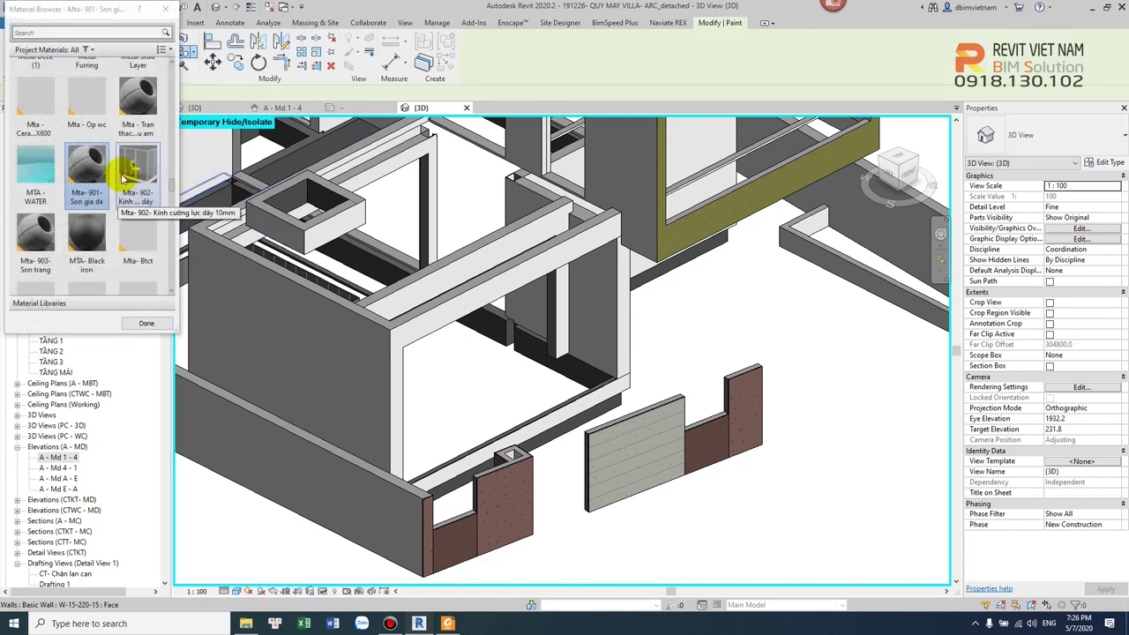
Choose Mta- 903- Son trang and paint the beam face white
left_click(35, 238)
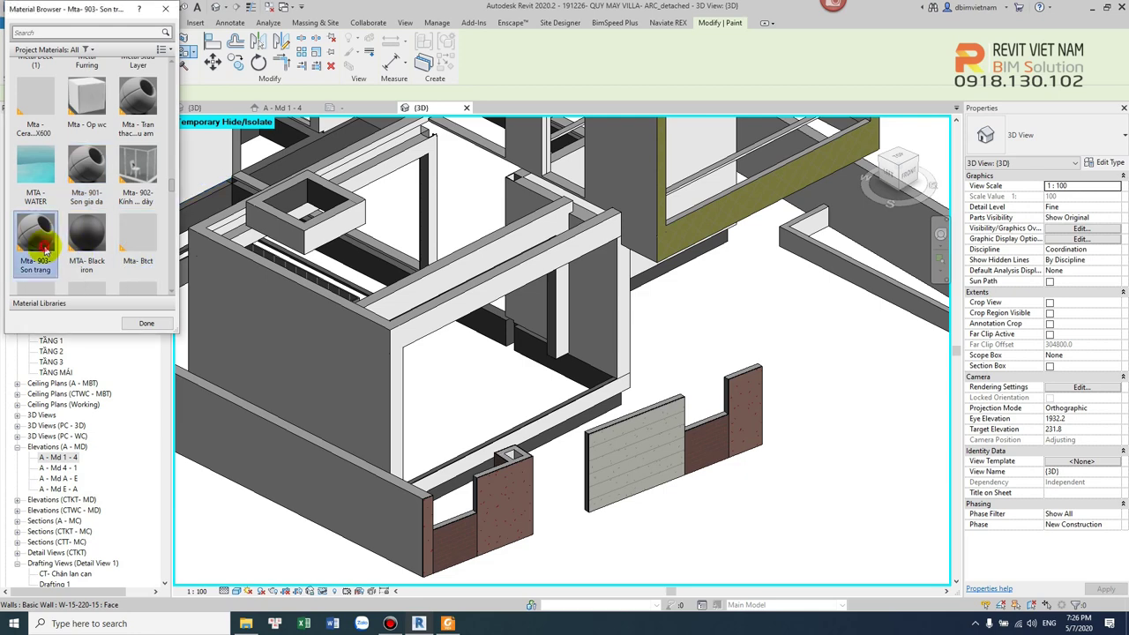
scroll(481, 317, "up", 3)
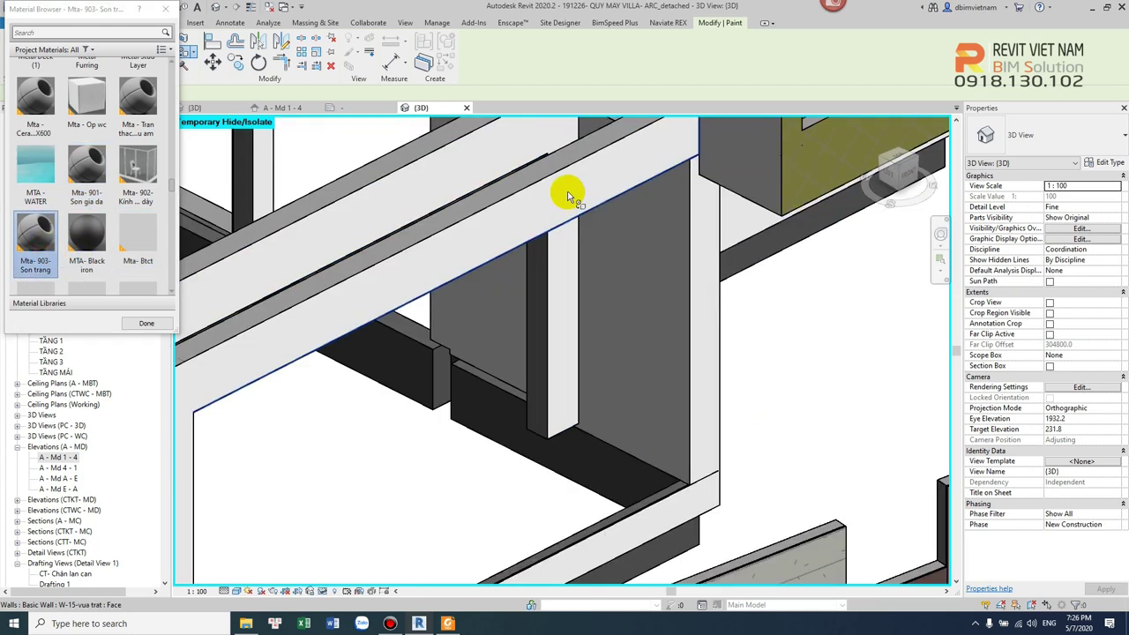
scroll(600, 186, "up", 2)
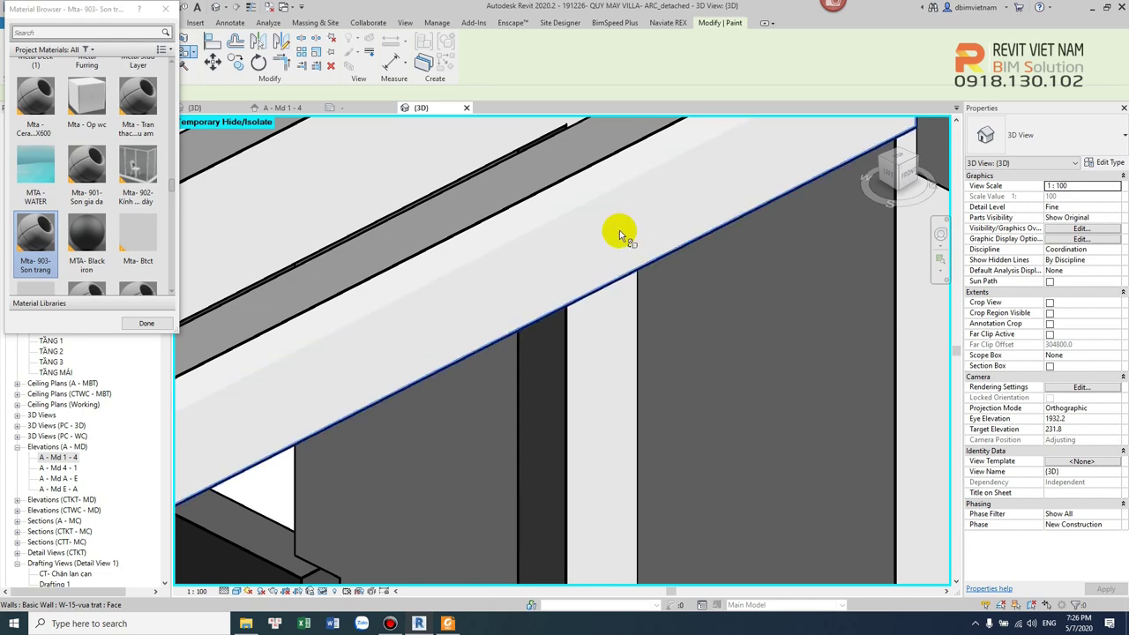
left_click(631, 255)
Paint another wall face with the white paint and click Done in the Material Browser
scroll(635, 255, "down", 3)
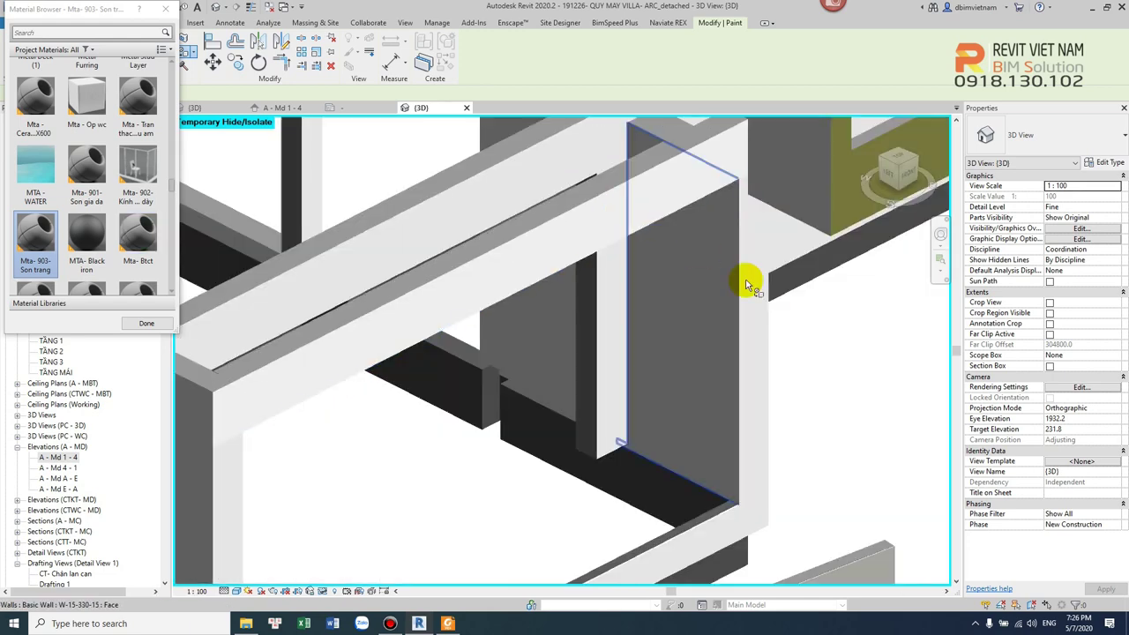
scroll(756, 202, "up", 2)
scroll(757, 203, "up", 1)
middle_click_drag(757, 203, 719, 247)
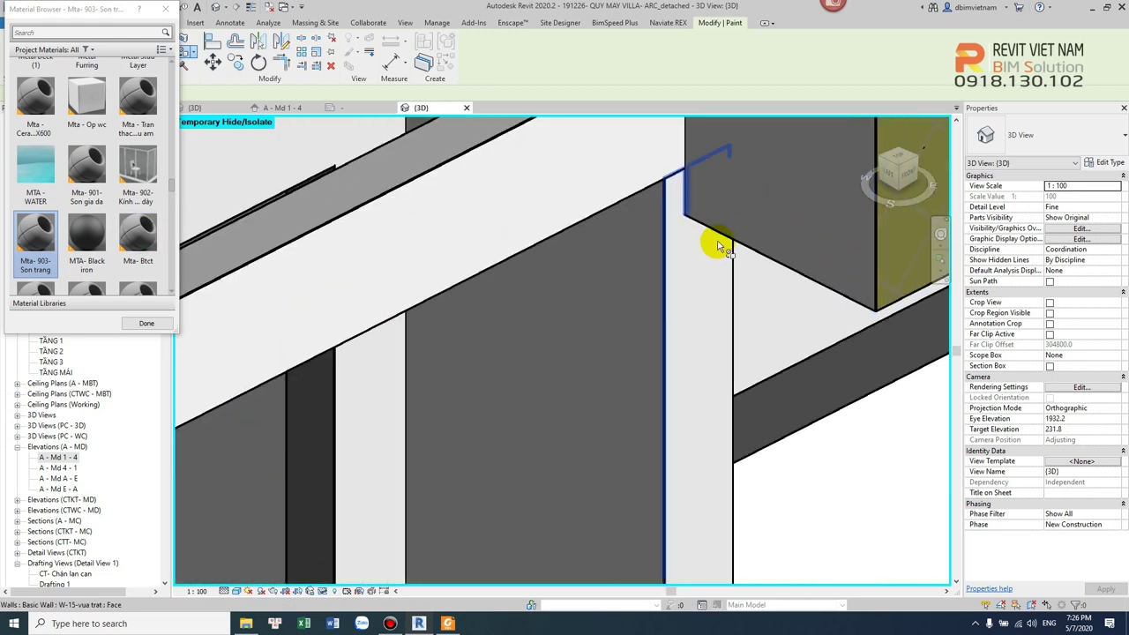
scroll(723, 320, "down", 3)
scroll(711, 396, "up", 1)
scroll(746, 304, "up", 3)
scroll(746, 304, "down", 2)
scroll(726, 291, "down", 2)
scroll(494, 247, "up", 3)
scroll(485, 243, "up", 3)
left_click(449, 237)
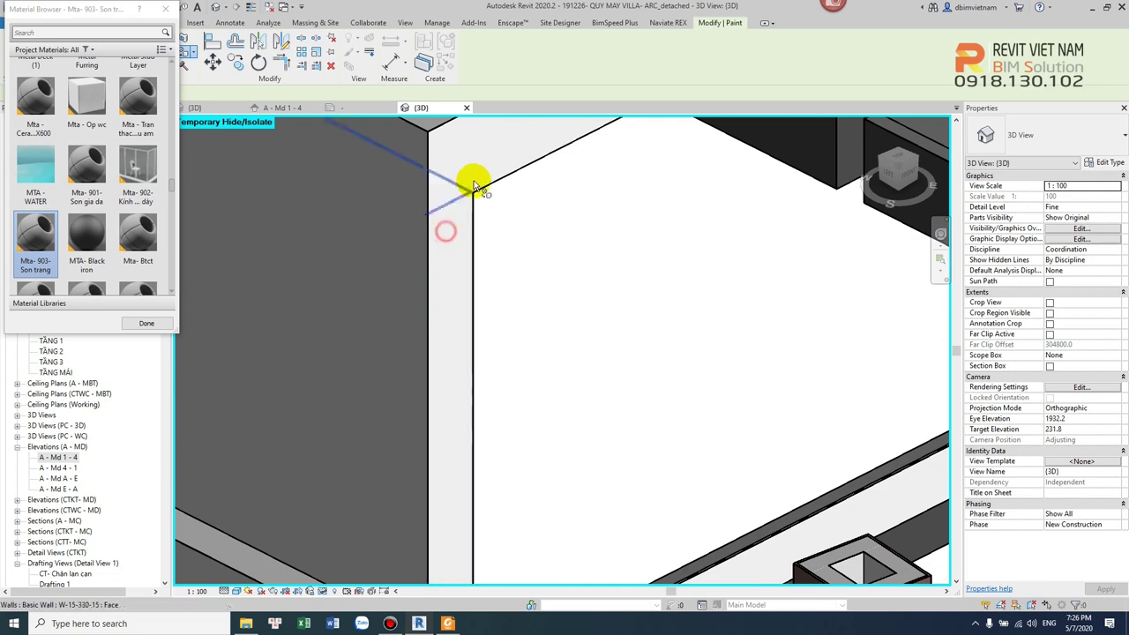
scroll(494, 212, "down", 3)
scroll(636, 273, "up", 1)
scroll(683, 273, "up", 2)
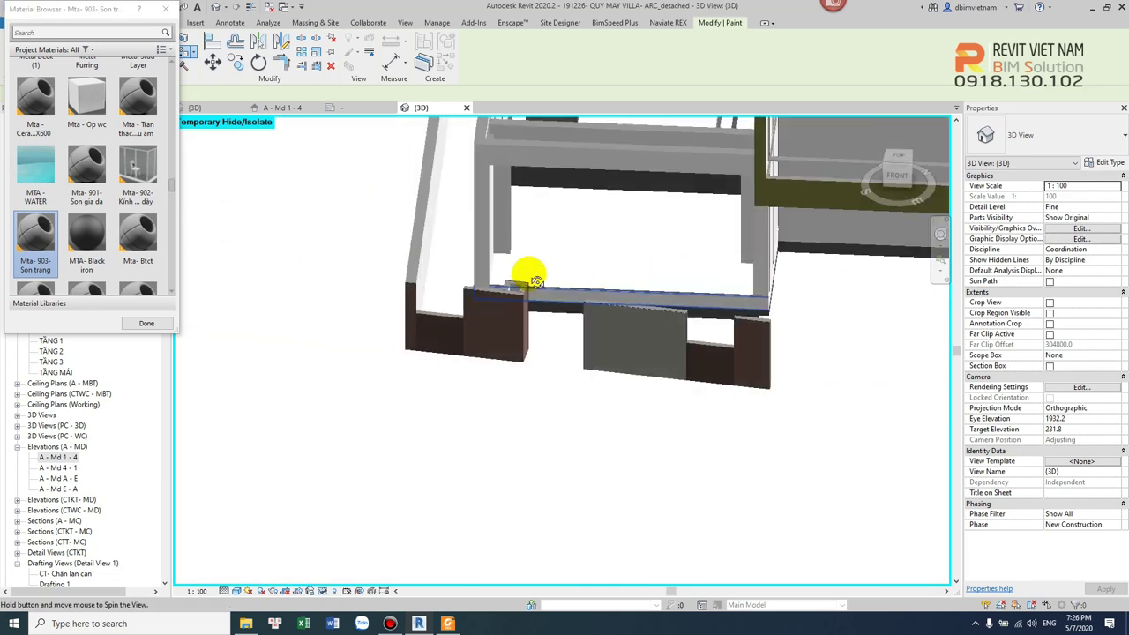
scroll(496, 239, "down", 2)
scroll(215, 183, "up", 1)
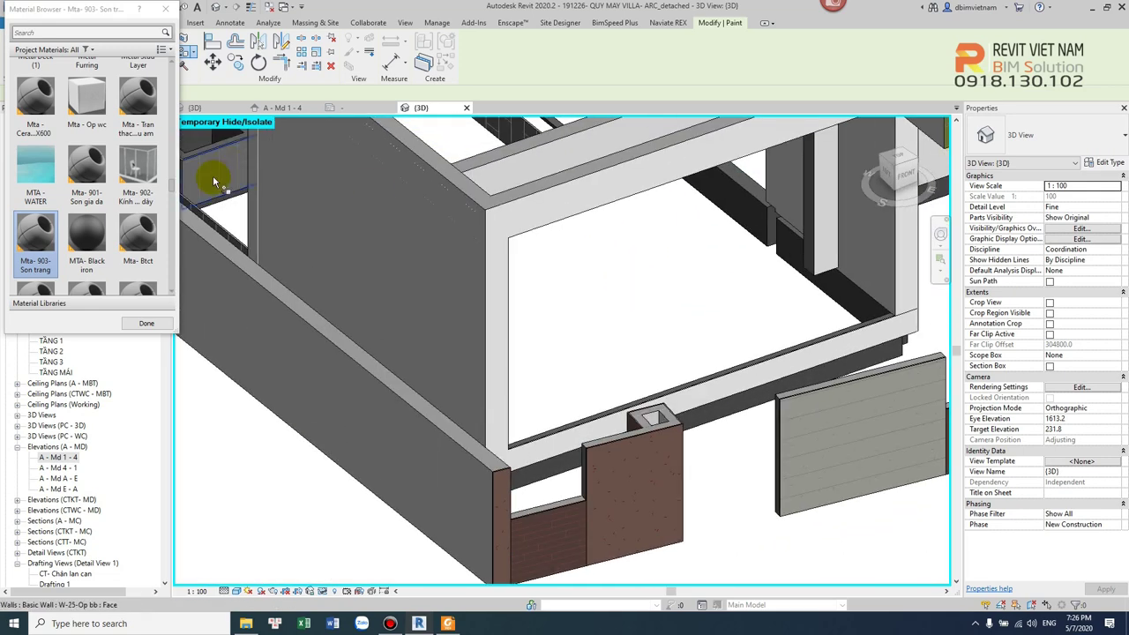
left_click(146, 323)
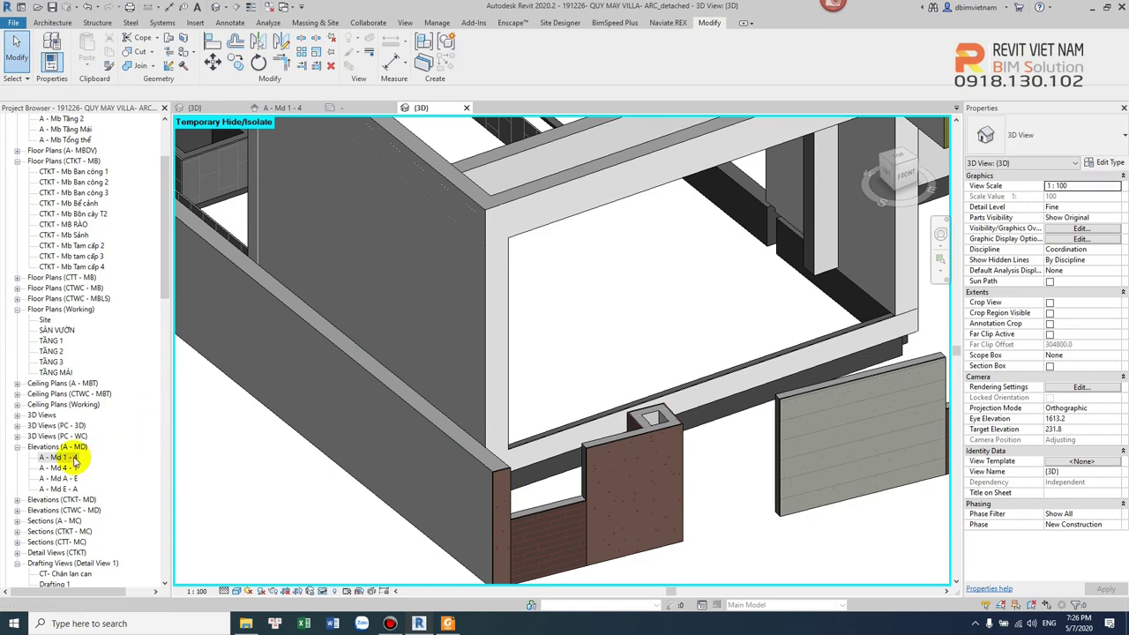
Open elevation A - Md 1 - 4 and place an SMT-101 material tag on the wall
double_click(66, 457)
middle_click_drag(589, 351, 587, 309)
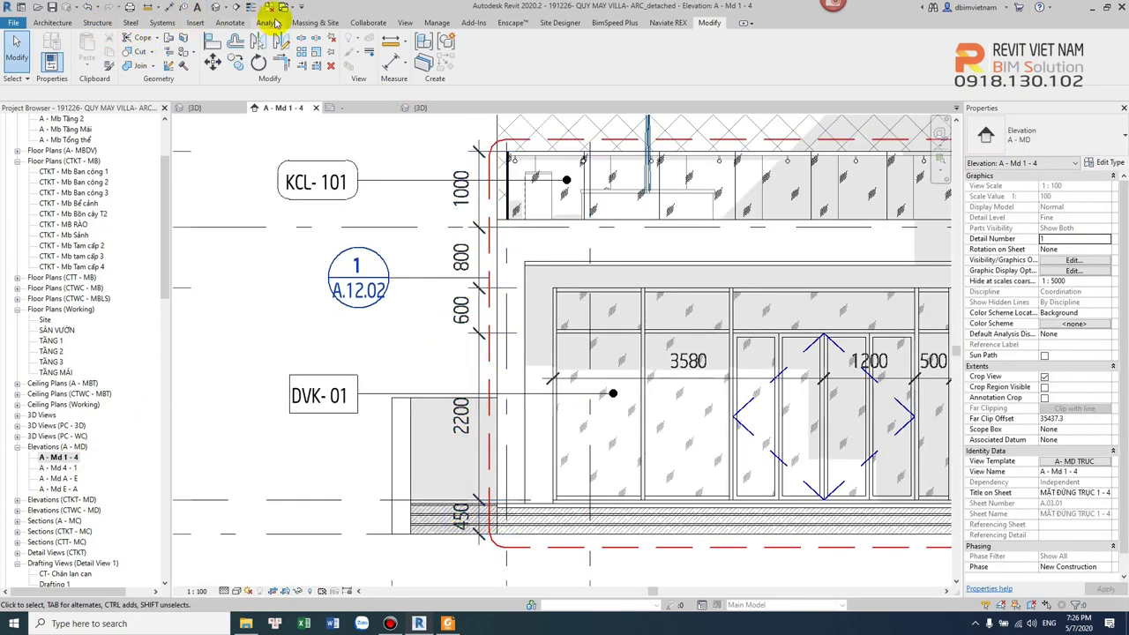
left_click(230, 23)
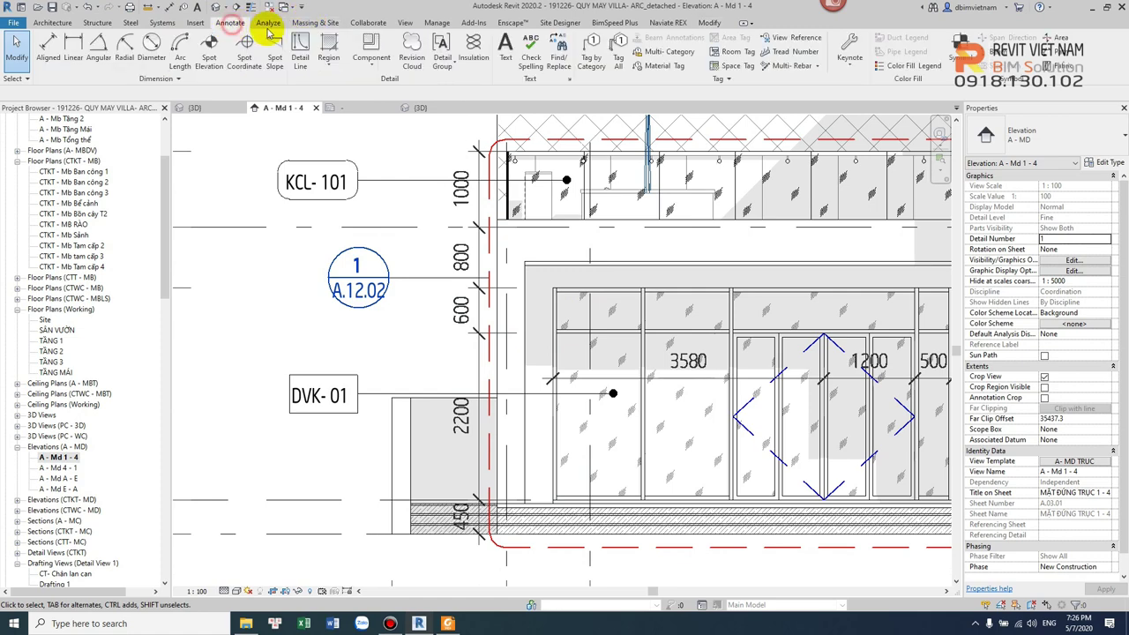
left_click(659, 66)
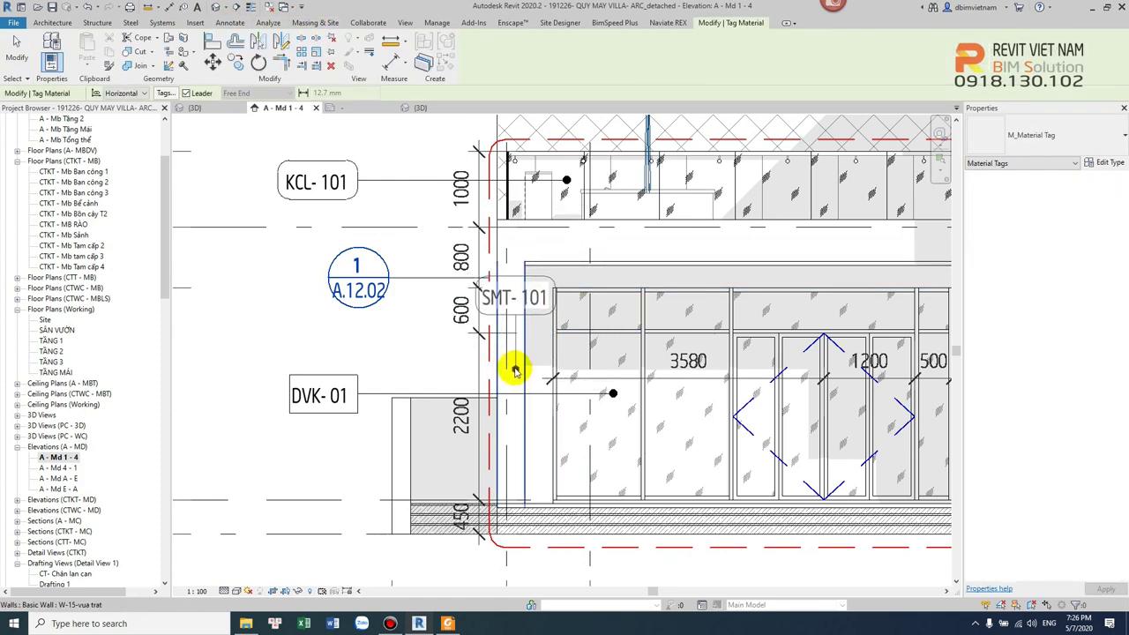
left_click(511, 359)
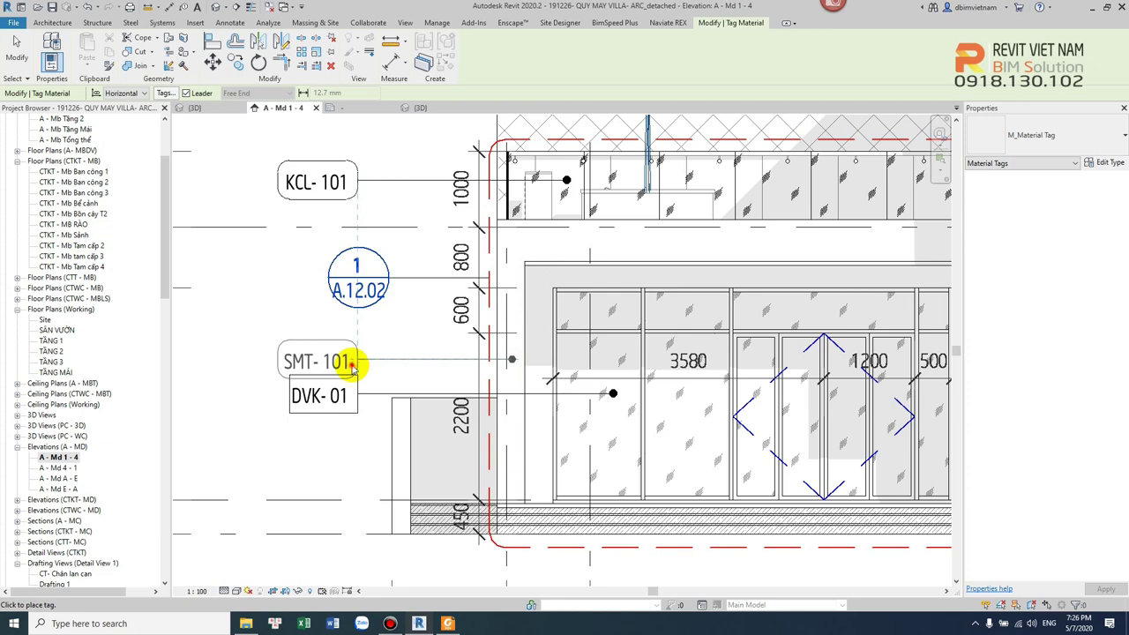
left_click(351, 363)
key("Escape")
key("Escape")
Move the DVK-01 door tag lower and straighten its leader onto the door
left_click(375, 396)
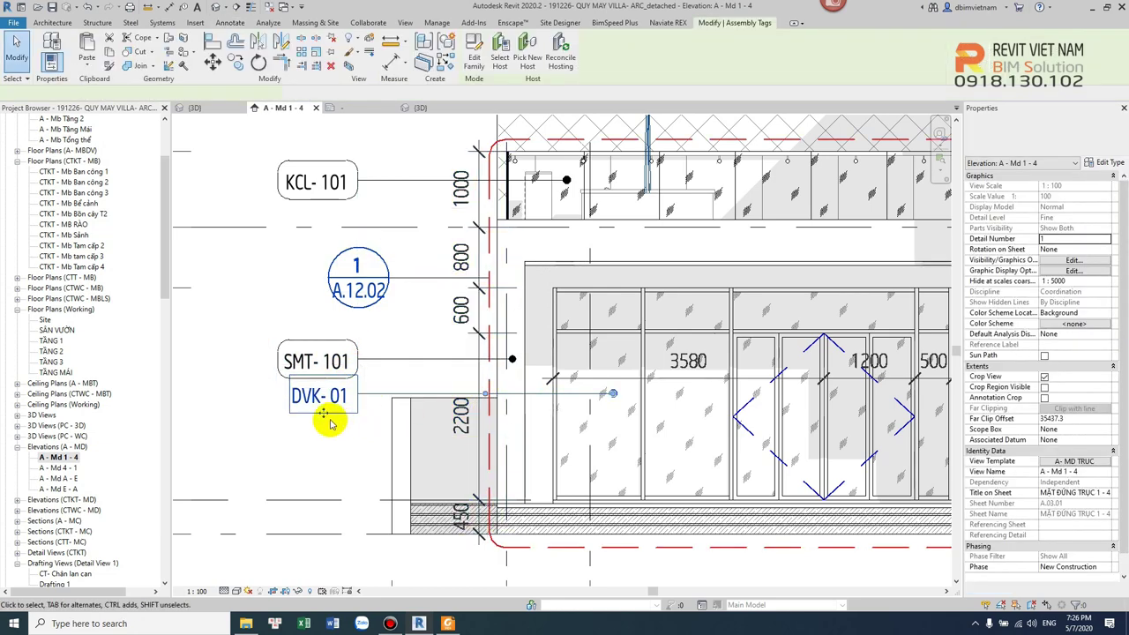
left_click_drag(329, 423, 317, 446)
left_click_drag(615, 402, 614, 417)
key("Escape")
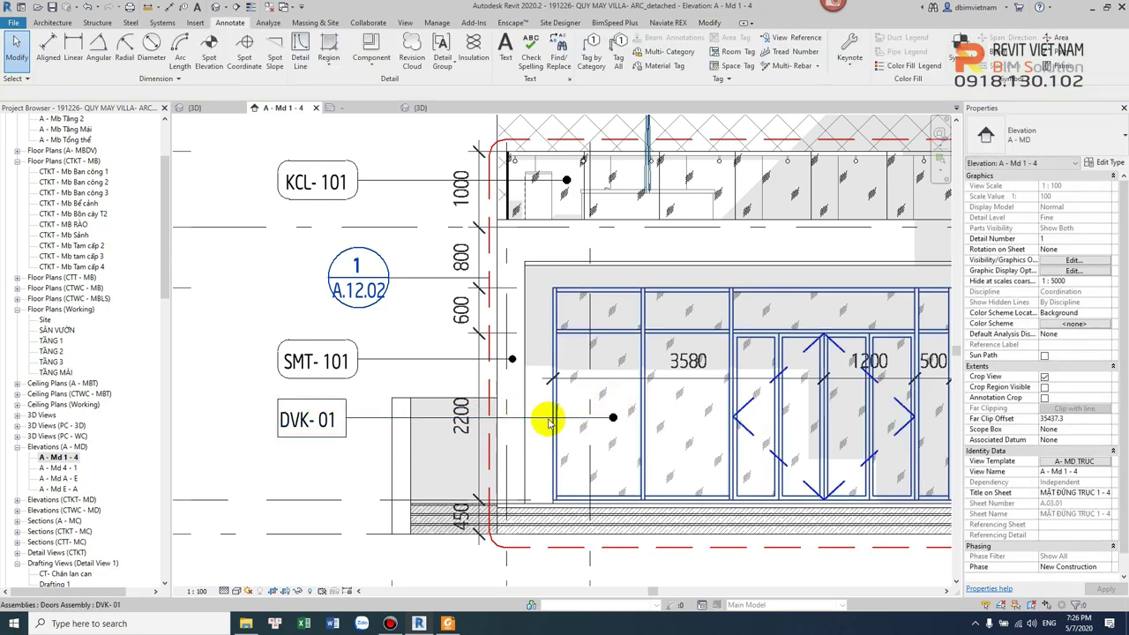
left_click(538, 421)
key("Escape")
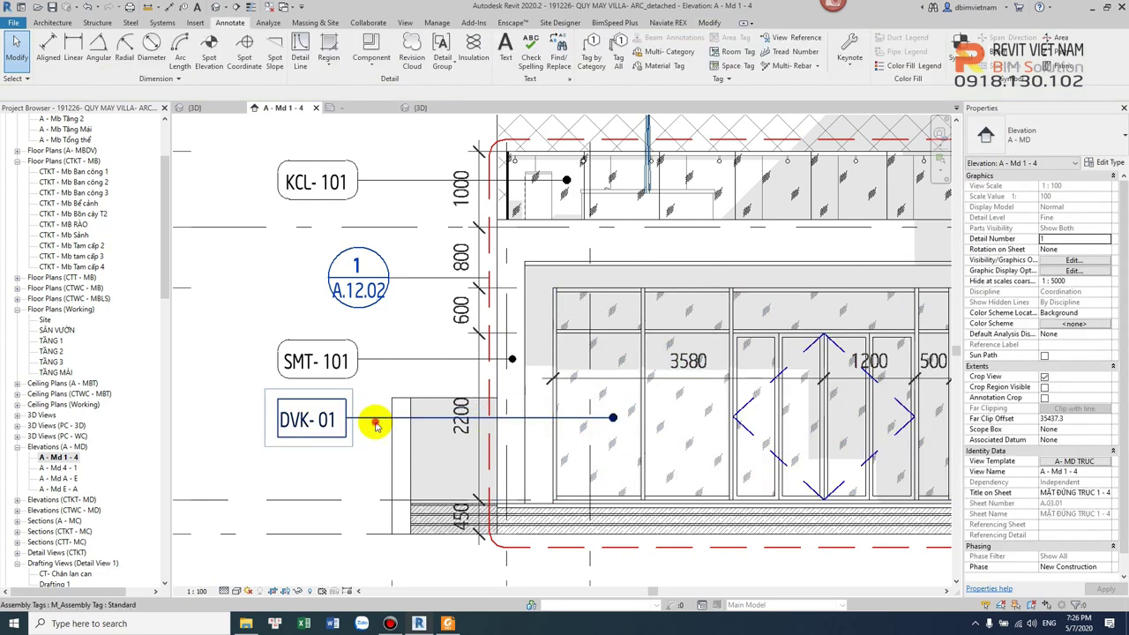
left_click_drag(373, 416, 373, 447)
key("Escape")
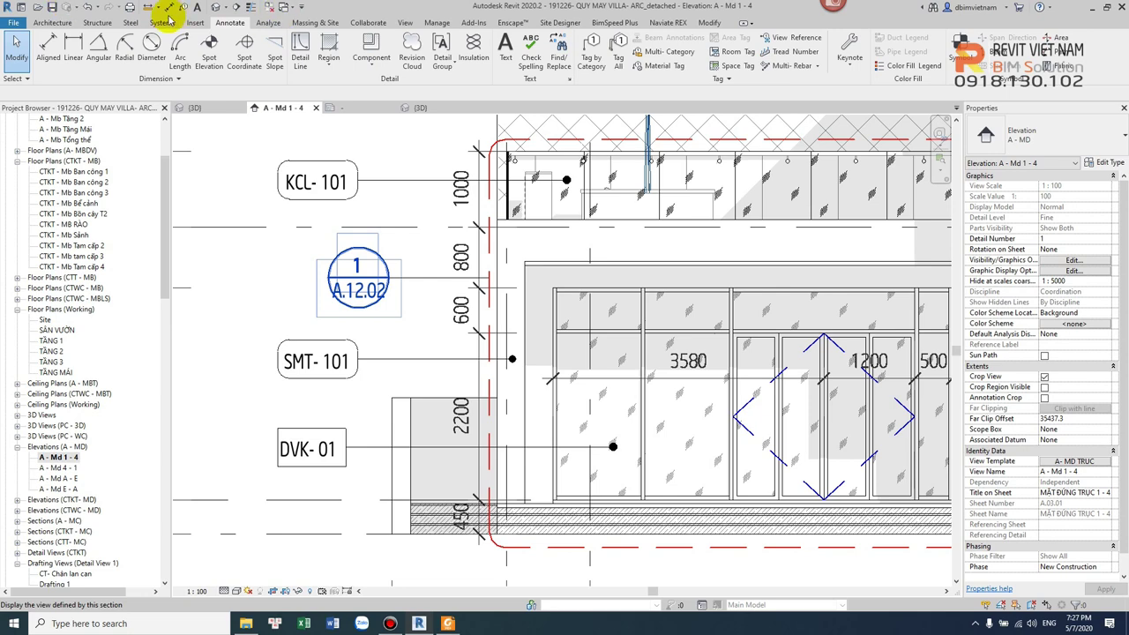
Switch to the default 3D view and orbit to the villa's left side
left_click(214, 7)
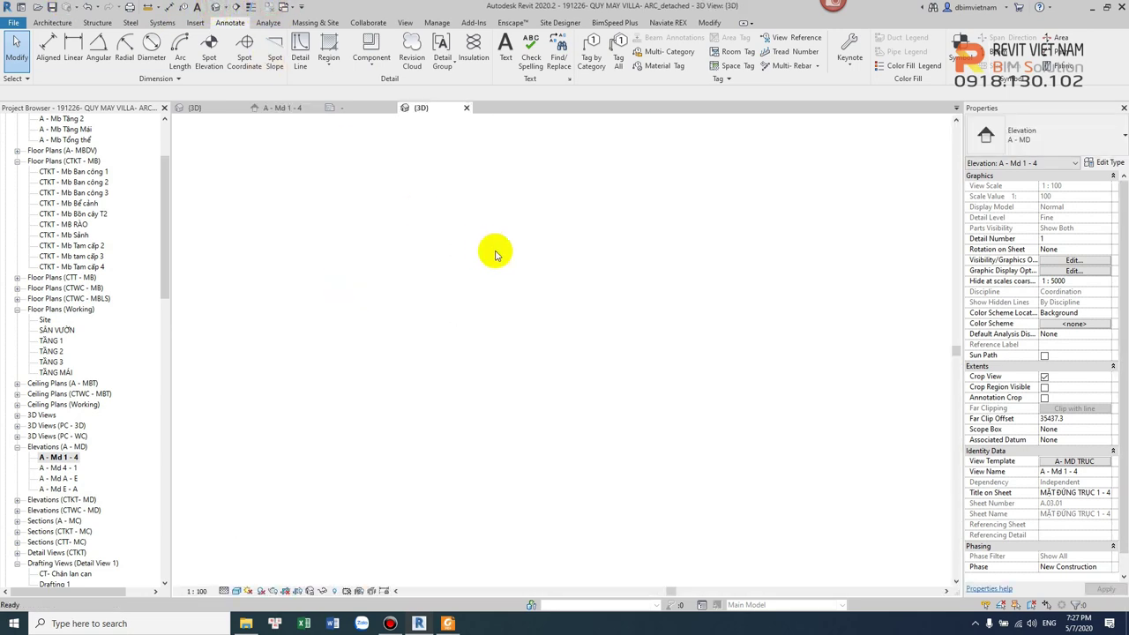
scroll(554, 402, "up", 5)
scroll(635, 446, "down", 5)
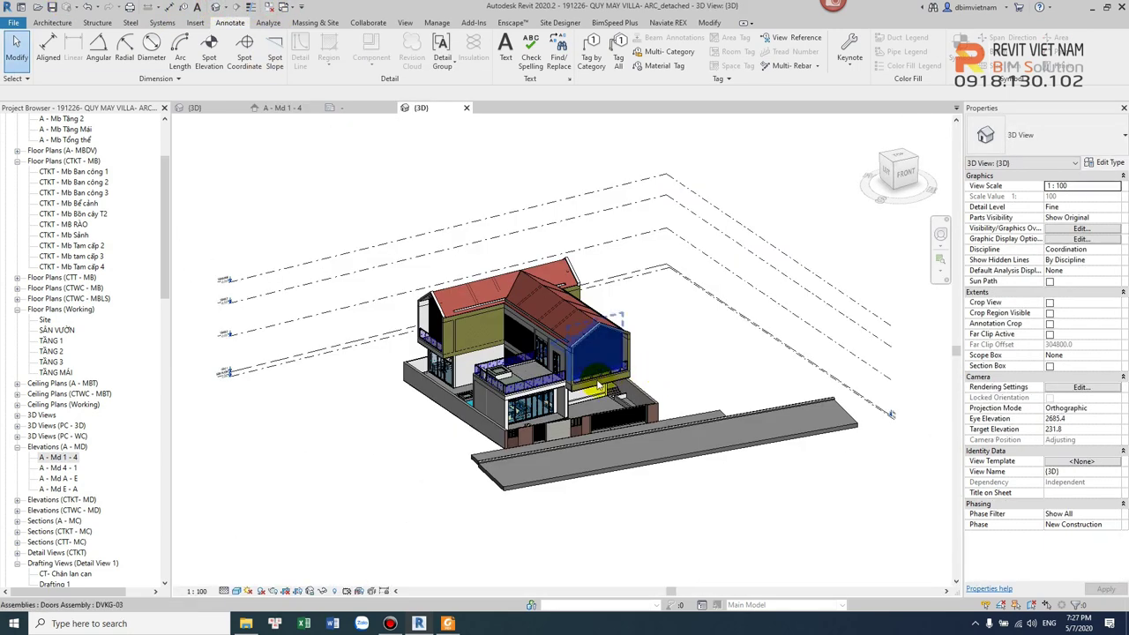
scroll(594, 388, "up", 3)
mouse_move(594, 388)
middle_mouse_down("shift")
mouse_move(653, 353)
mouse_move(486, 285)
middle_mouse_up("shift")
scroll(529, 291, "up", 3)
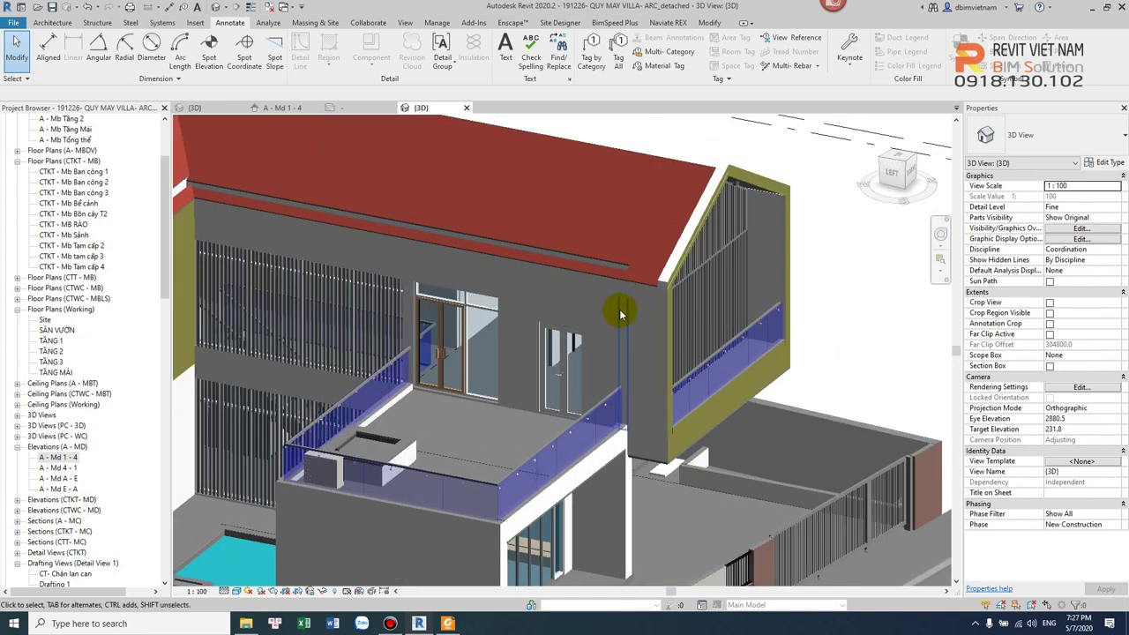
scroll(595, 298, "up", 1)
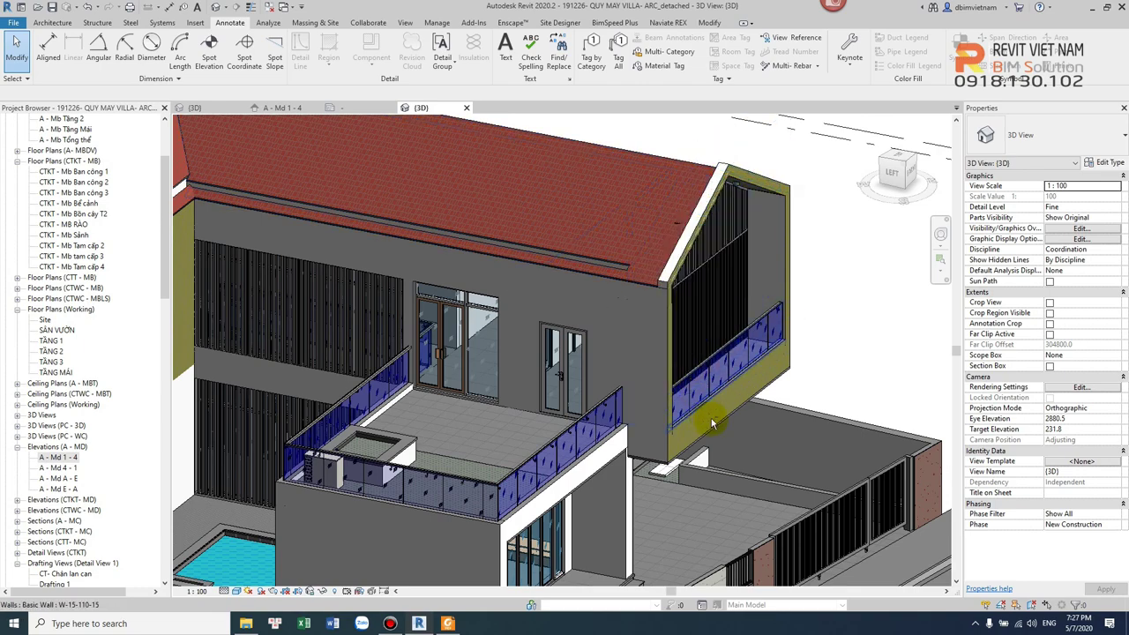
Zoom in on the upper floor and glass balcony, then activate Modify > Paint
middle_click_drag(728, 375, 745, 369, "shift")
scroll(587, 391, "up", 3)
scroll(517, 297, "up", 2)
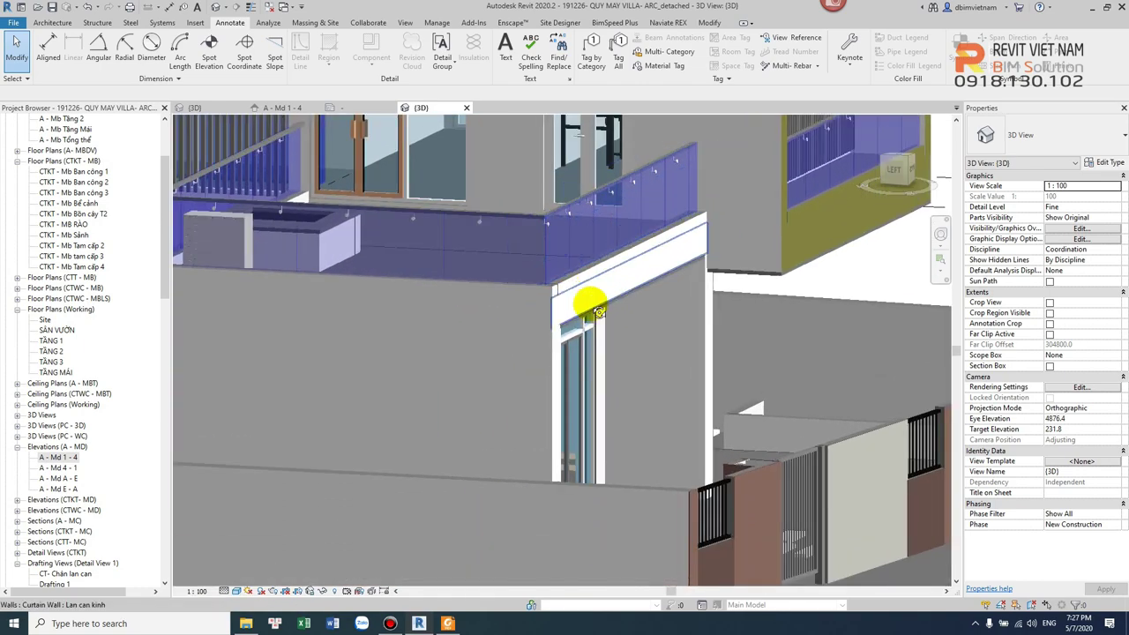
scroll(547, 273, "up", 2)
scroll(575, 265, "up", 2)
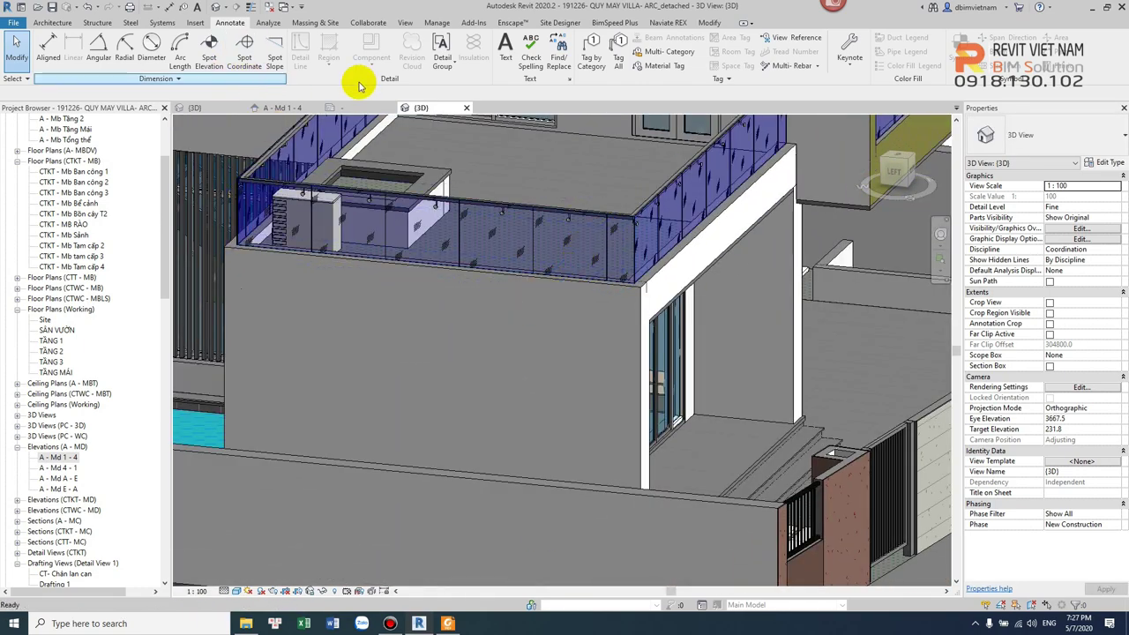
left_click(708, 25)
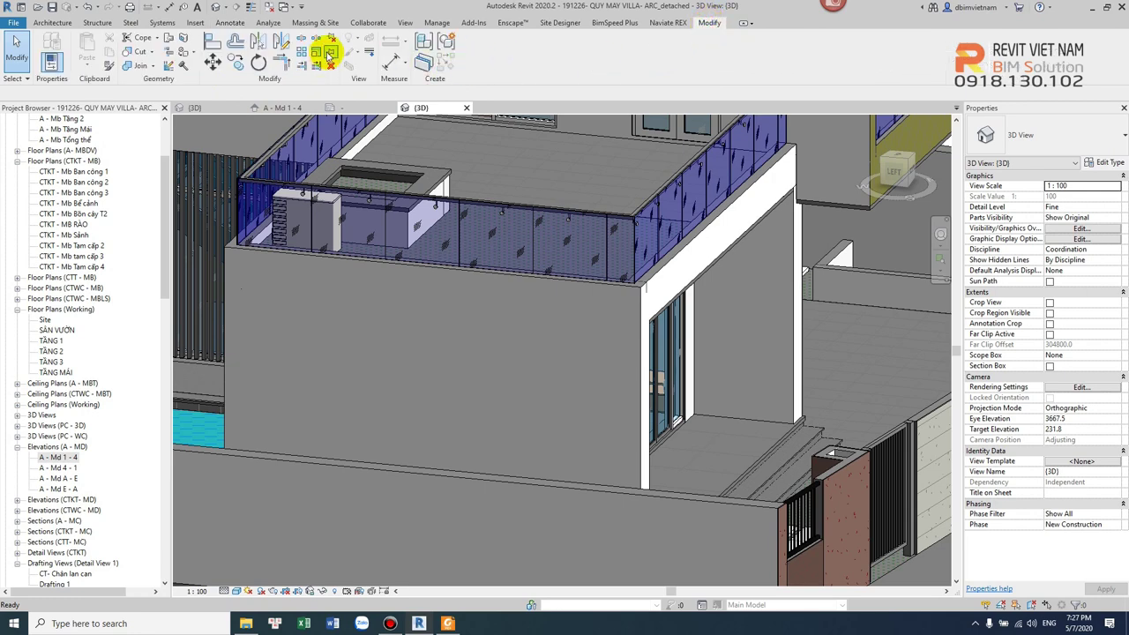
left_click(187, 60)
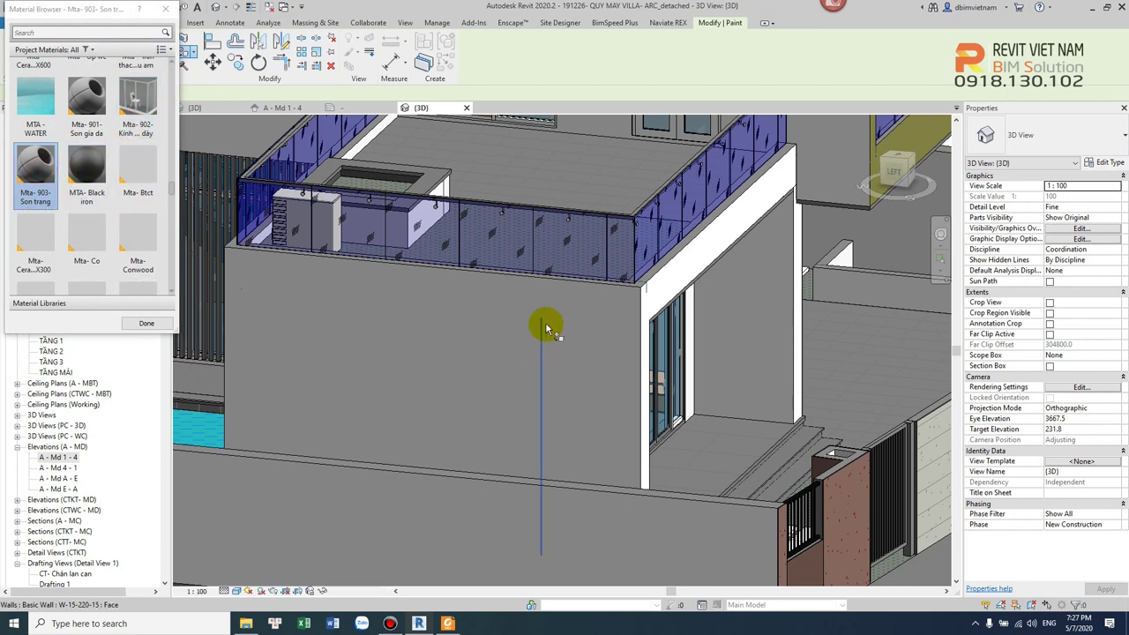
Orbit, zoom and pan the 3D view to the front facade wall corner beside the glass doors
middle_click_drag(591, 309, 512, 305, "shift")
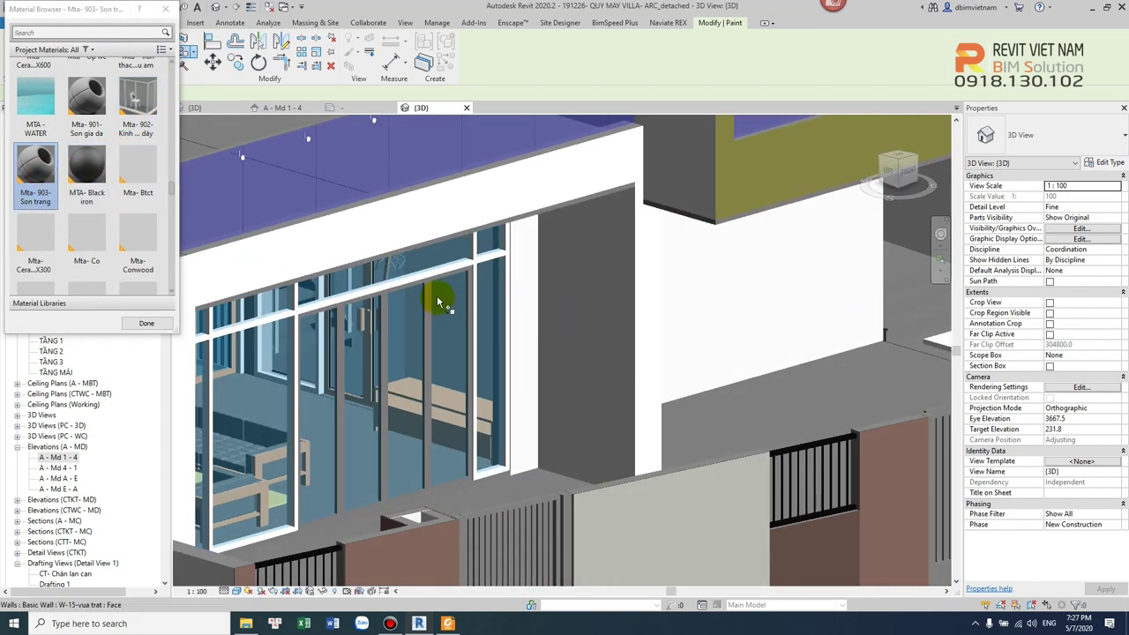
middle_click_drag(429, 302, 741, 304)
scroll(656, 315, "up", 3)
scroll(680, 294, "up", 2)
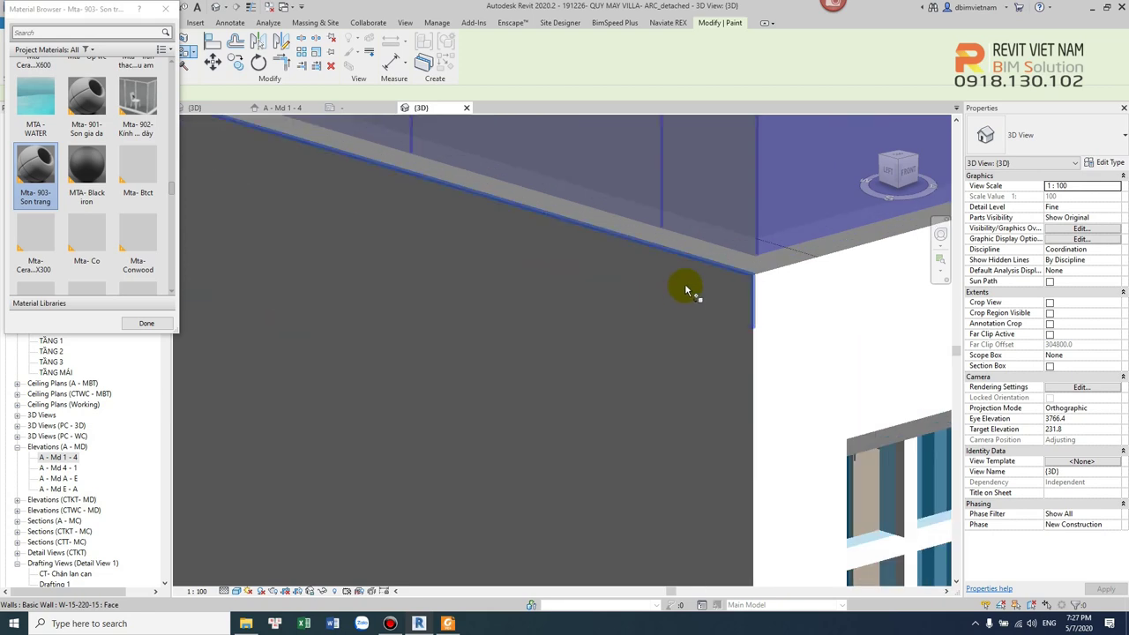
scroll(699, 280, "up", 2)
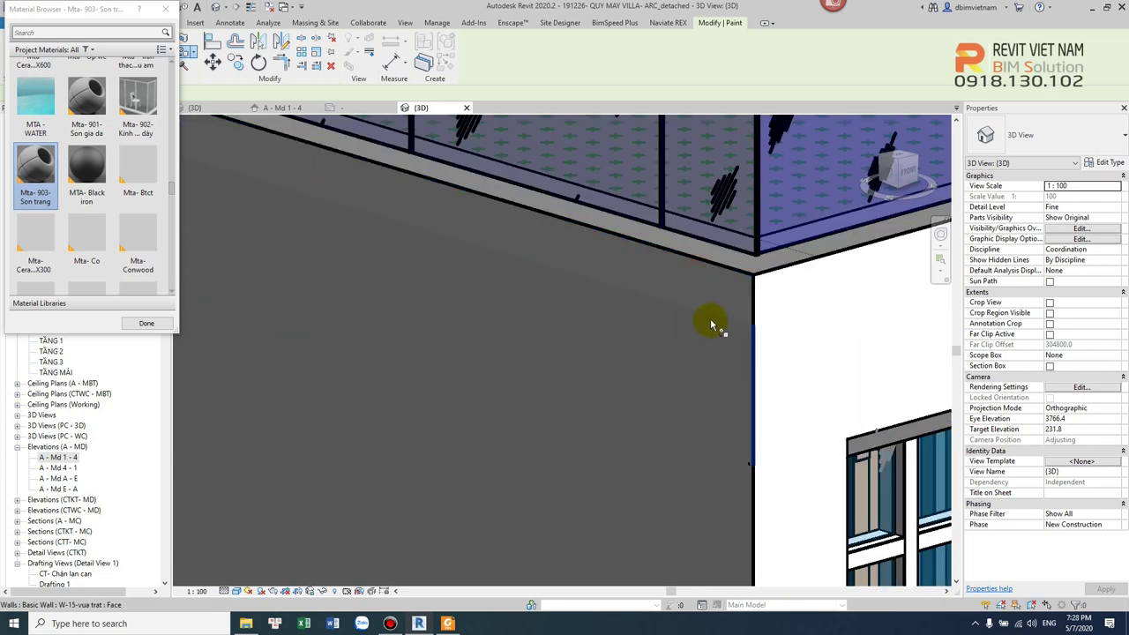
middle_click_drag(712, 327, 693, 217)
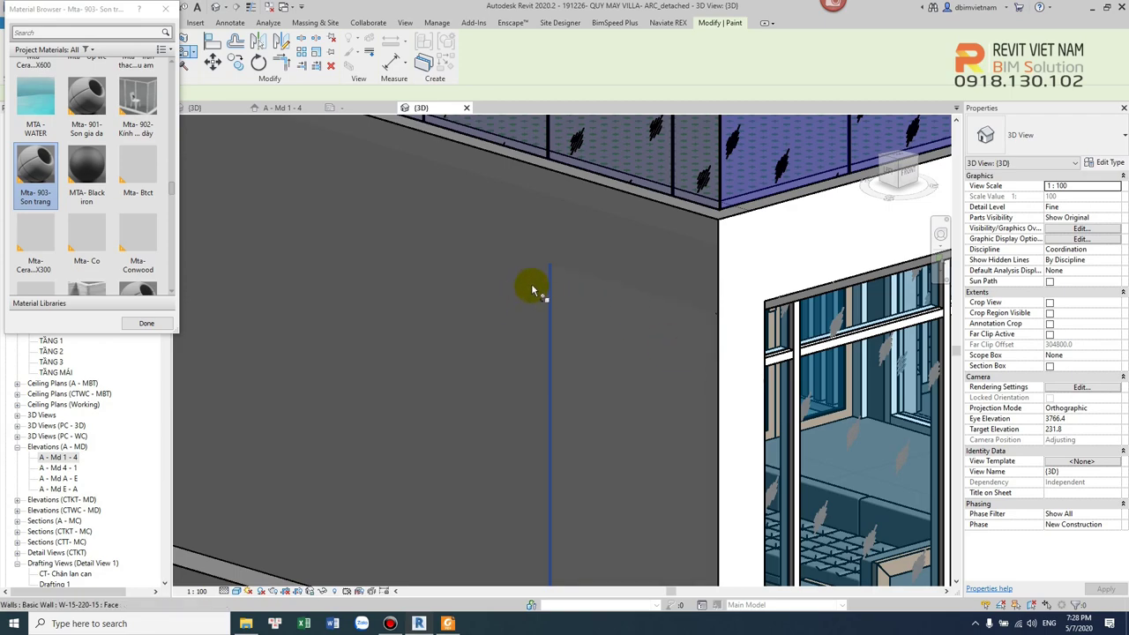
scroll(530, 285, "down", 5)
mouse_move(701, 282)
middle_mouse_down("shift")
mouse_move(661, 312)
mouse_move(726, 283)
middle_mouse_up("shift")
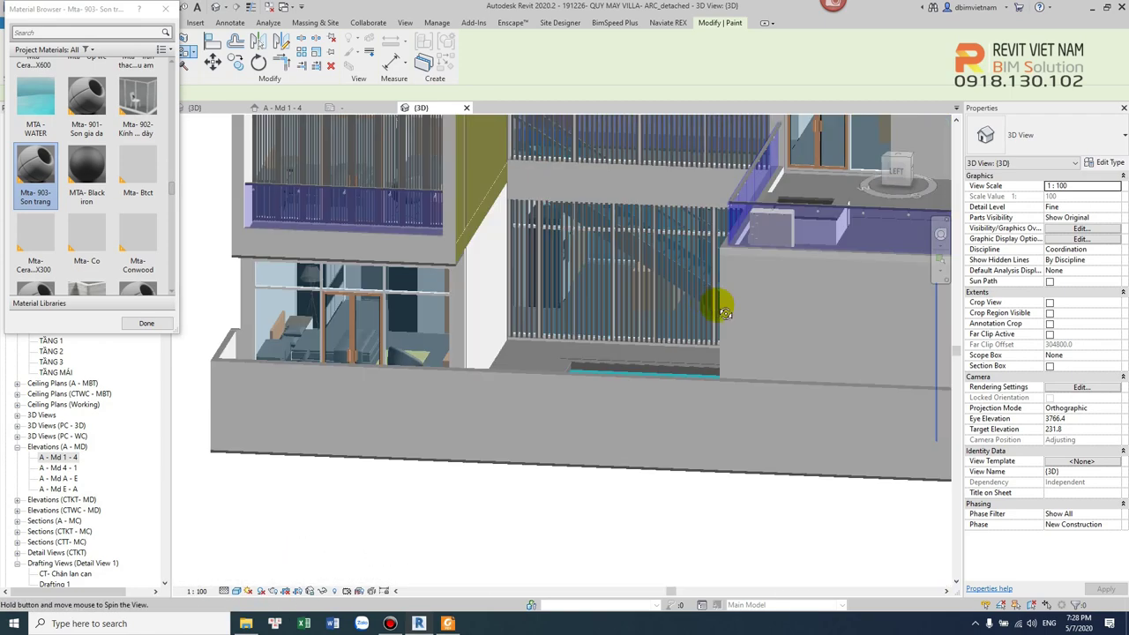